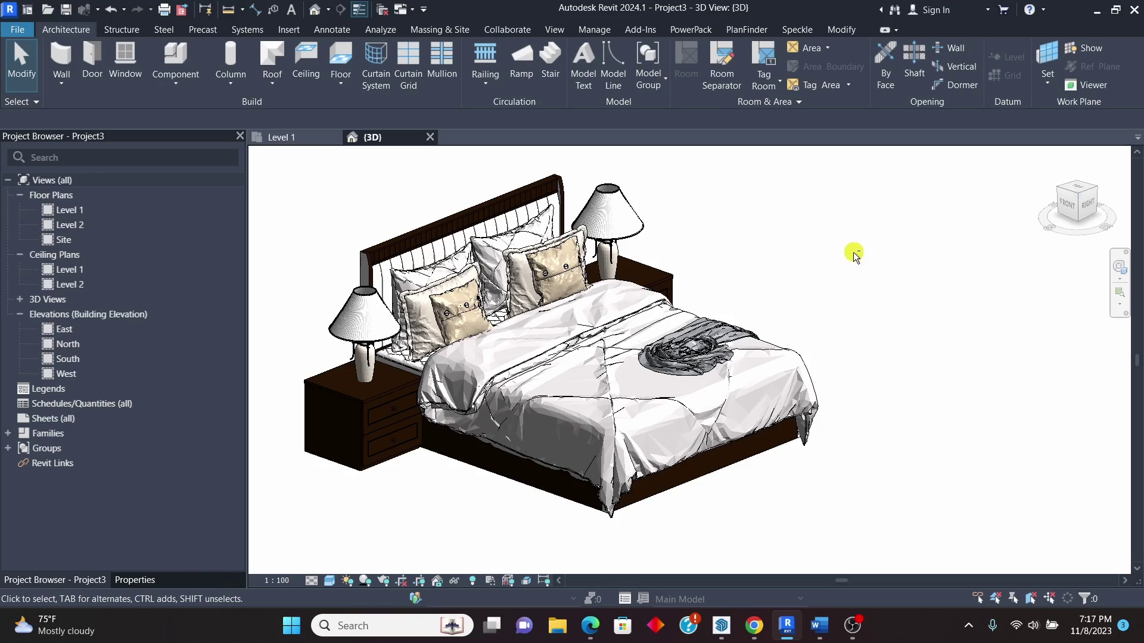
Inspect the bed model in the 3D view and the Level 1 floor plan, ending in the 3D view
shift+middle_drag(854, 255, 836, 276)
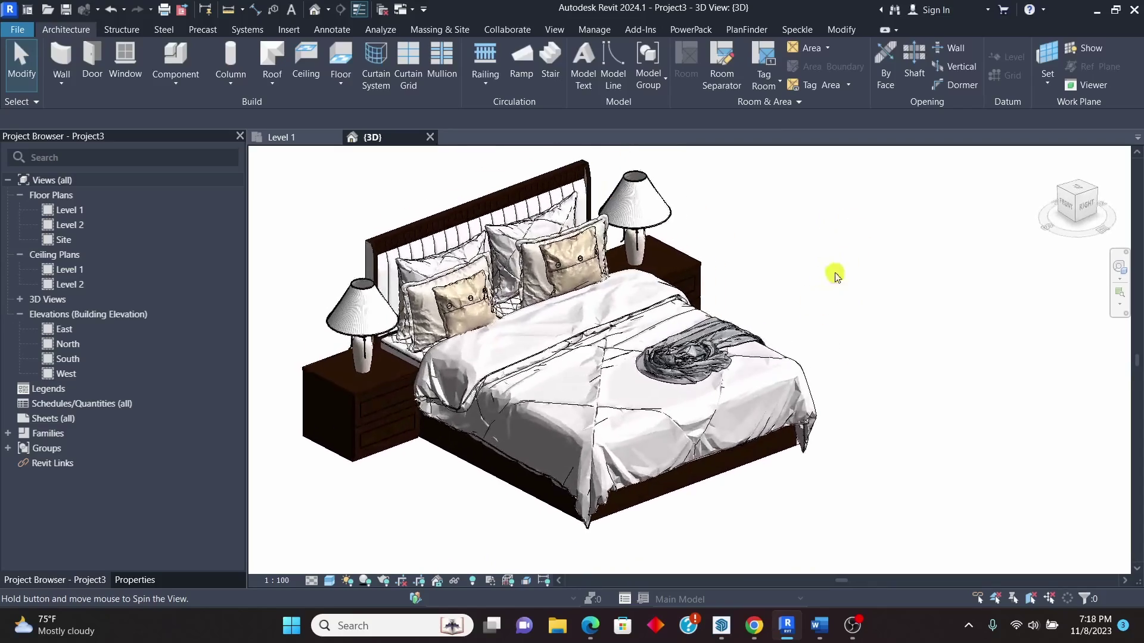
click(280, 137)
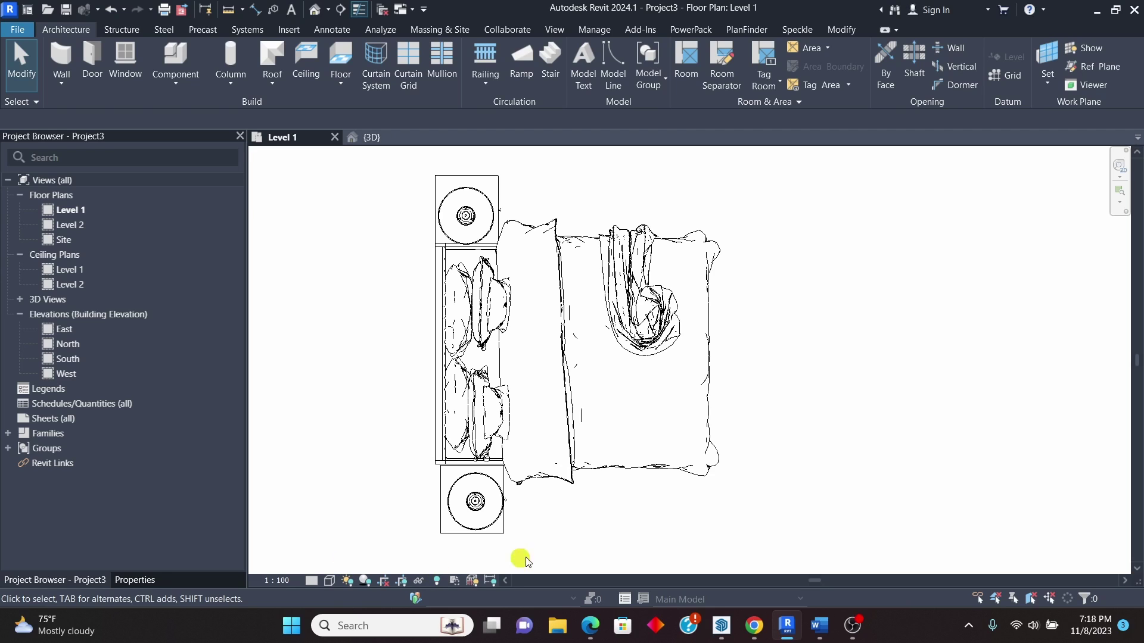
mouse_move(905, 331)
middle_down()
mouse_move(959, 328)
mouse_move(904, 306)
mouse_move(914, 336)
middle_up()
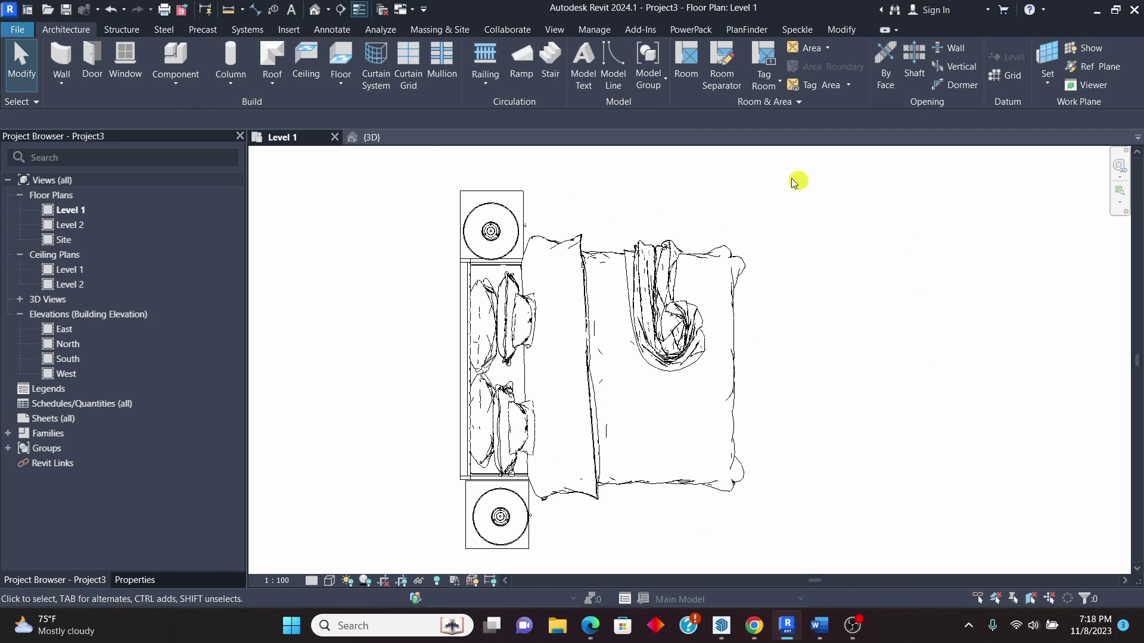
click(375, 138)
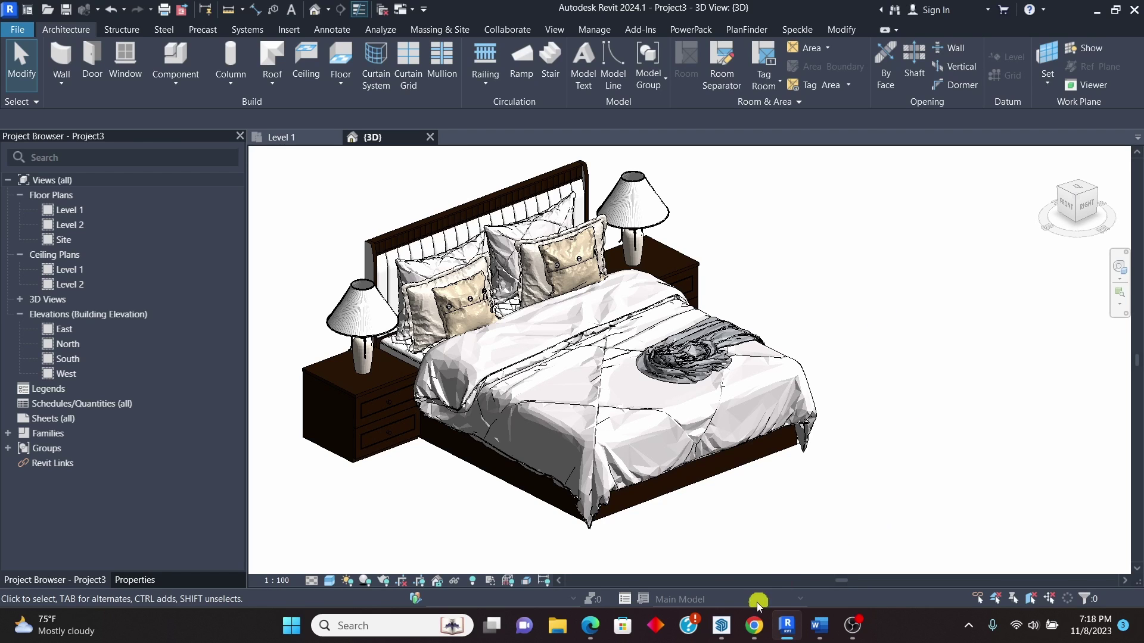
Switch to SketchUp to examine the original bed model, and return to the imported bed in Revit
mouse_move(722, 626)
click(749, 560)
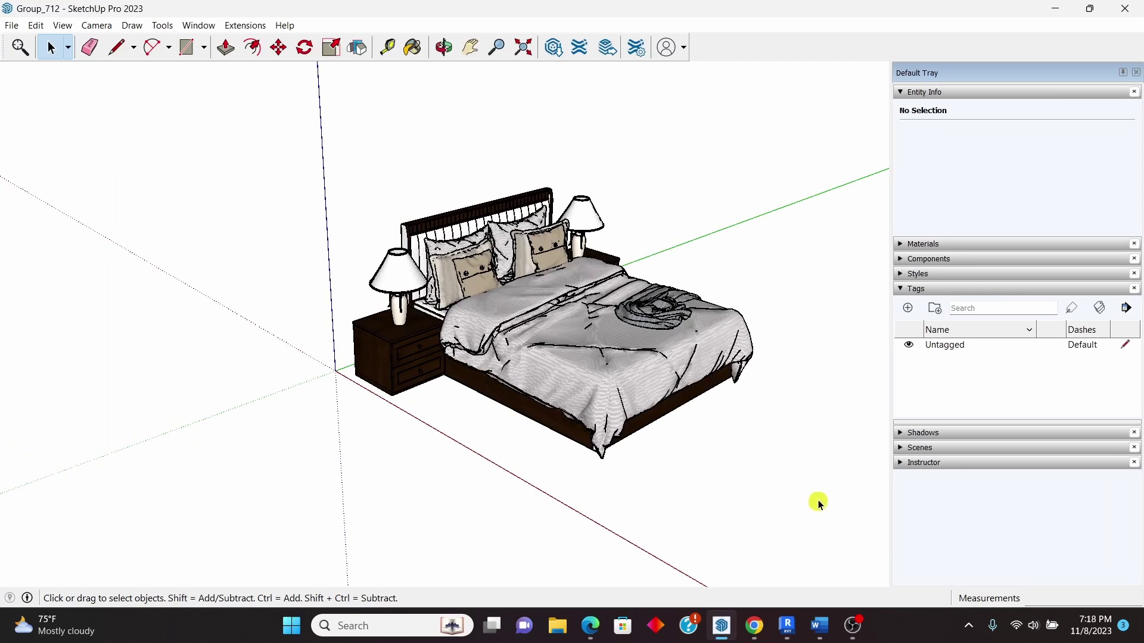
scroll(780, 396, up, 3)
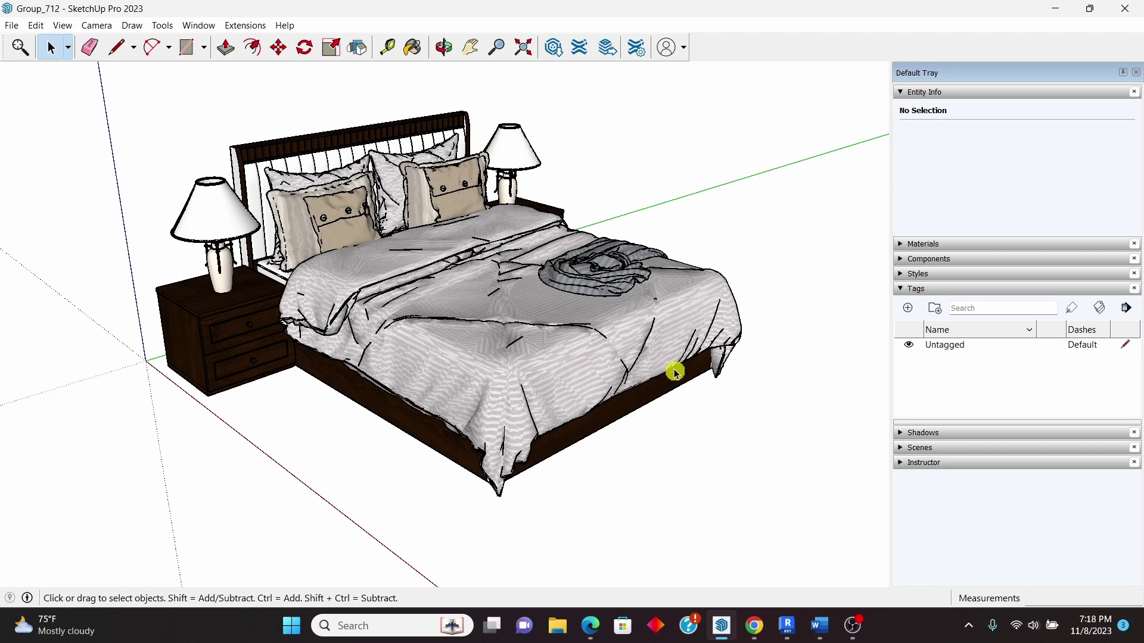
scroll(675, 374, down, 1)
mouse_move(787, 626)
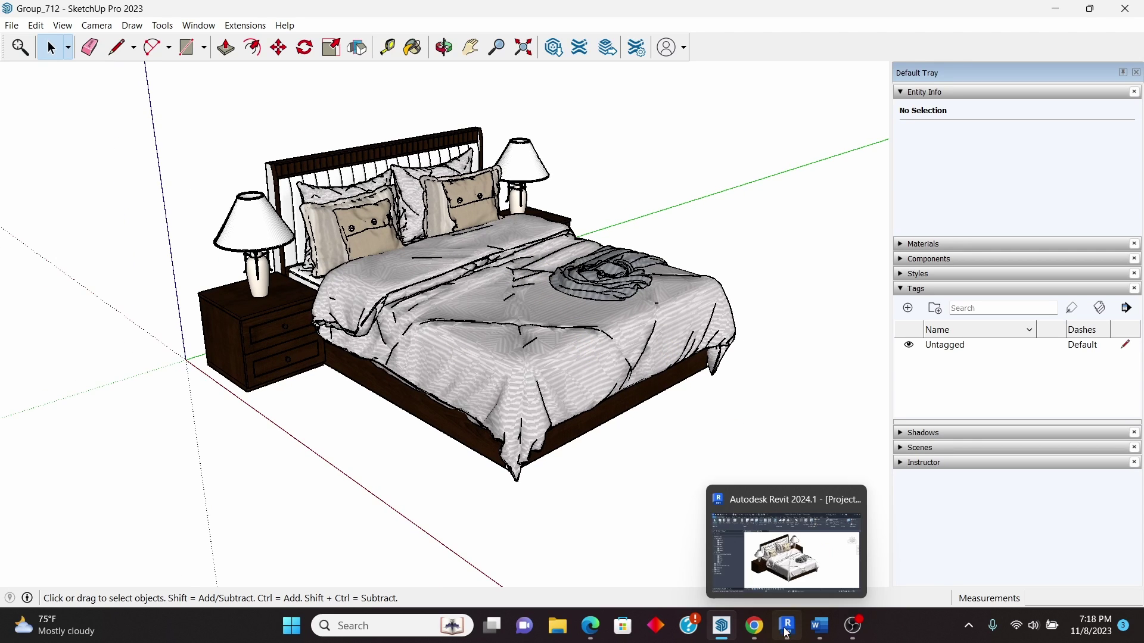
click(836, 555)
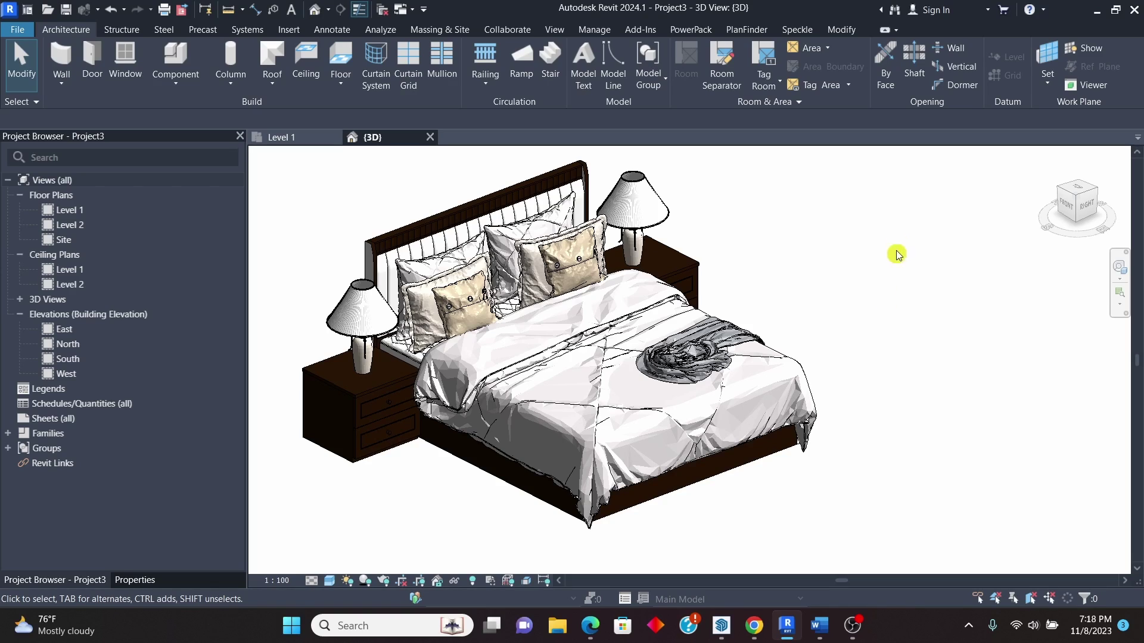
Close the 3D and Level 1 views of Project3 without saving the project
click(432, 139)
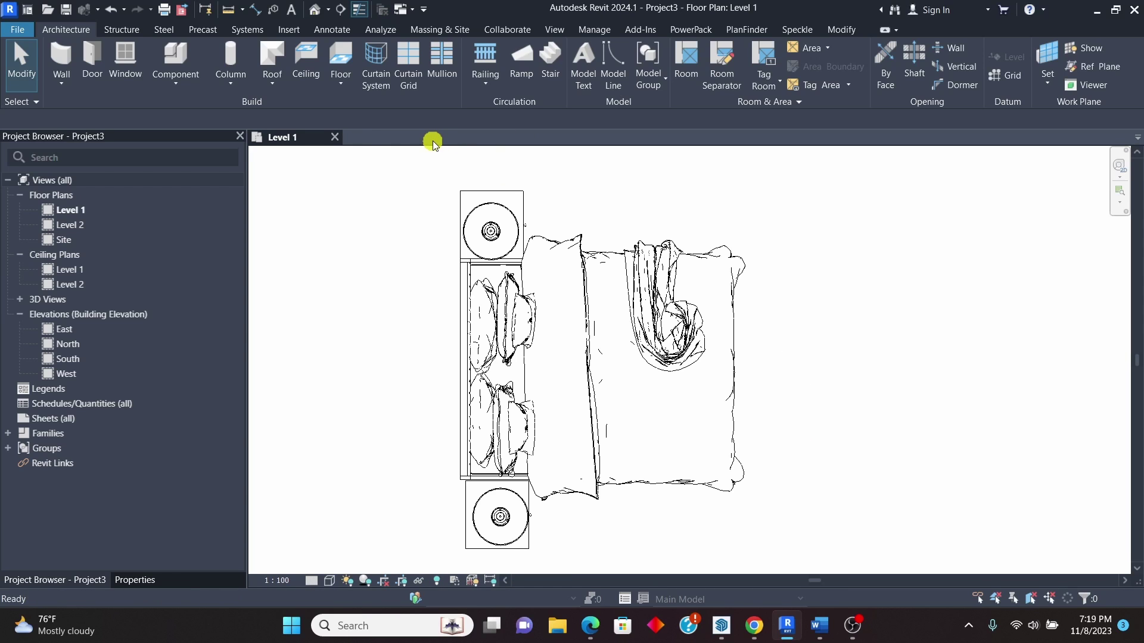
click(334, 137)
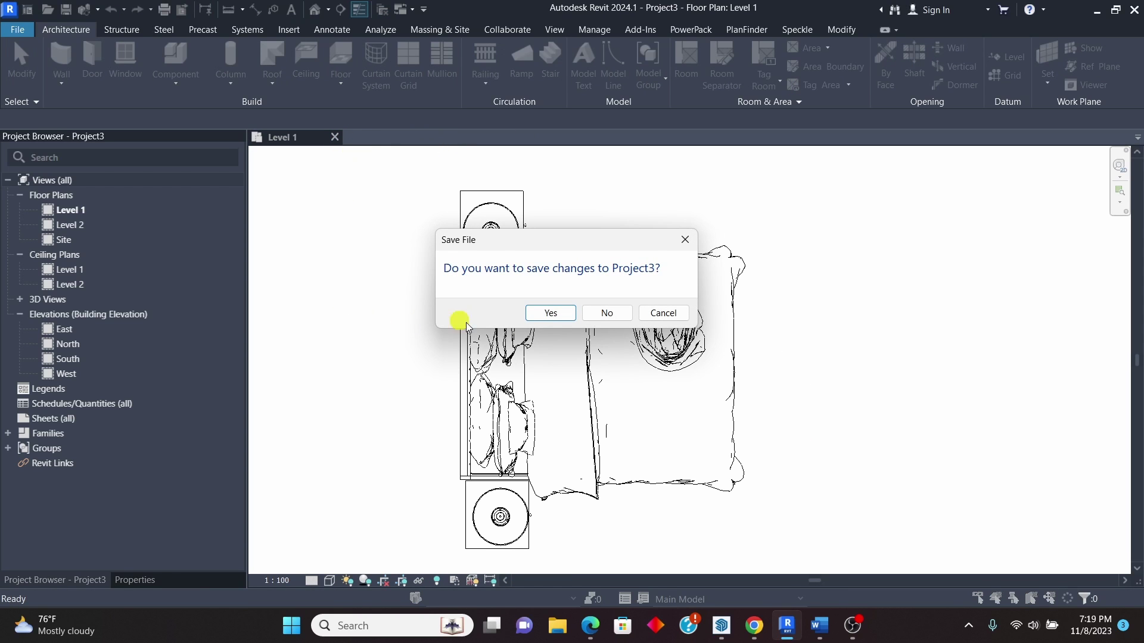
click(608, 314)
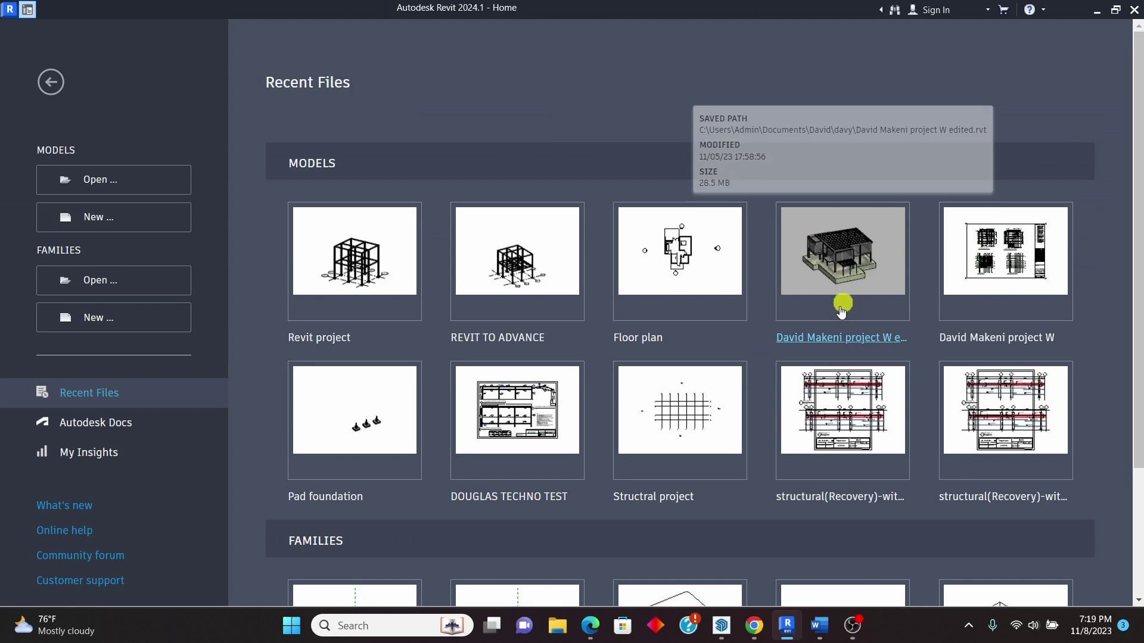
Switch to SketchUp and inspect the Group_712 bed model up close
mouse_move(722, 625)
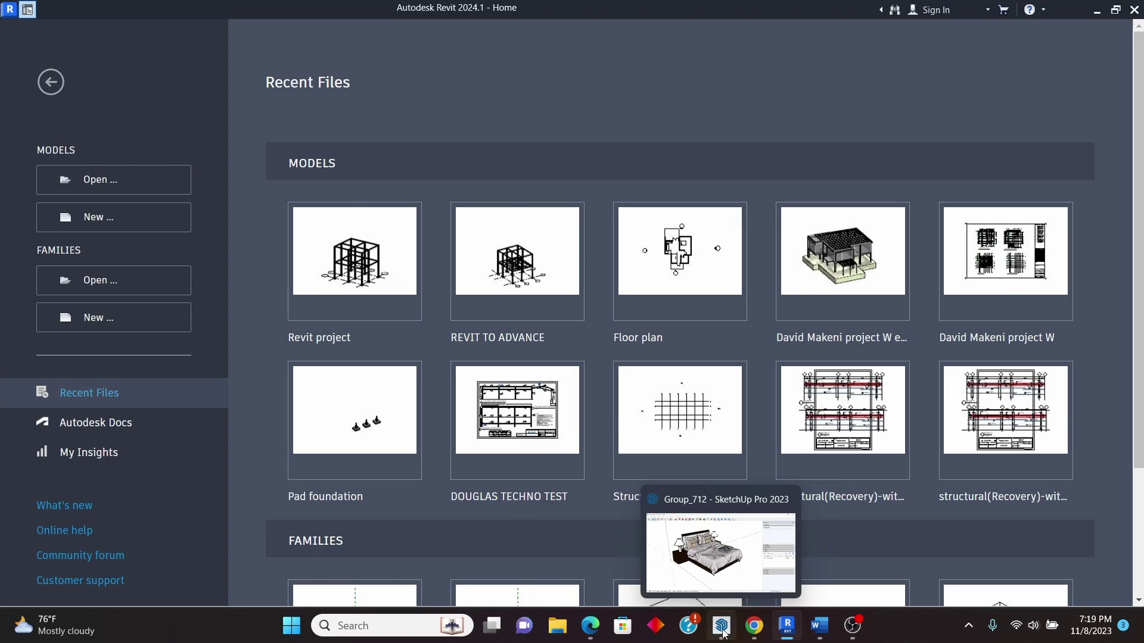
click(743, 570)
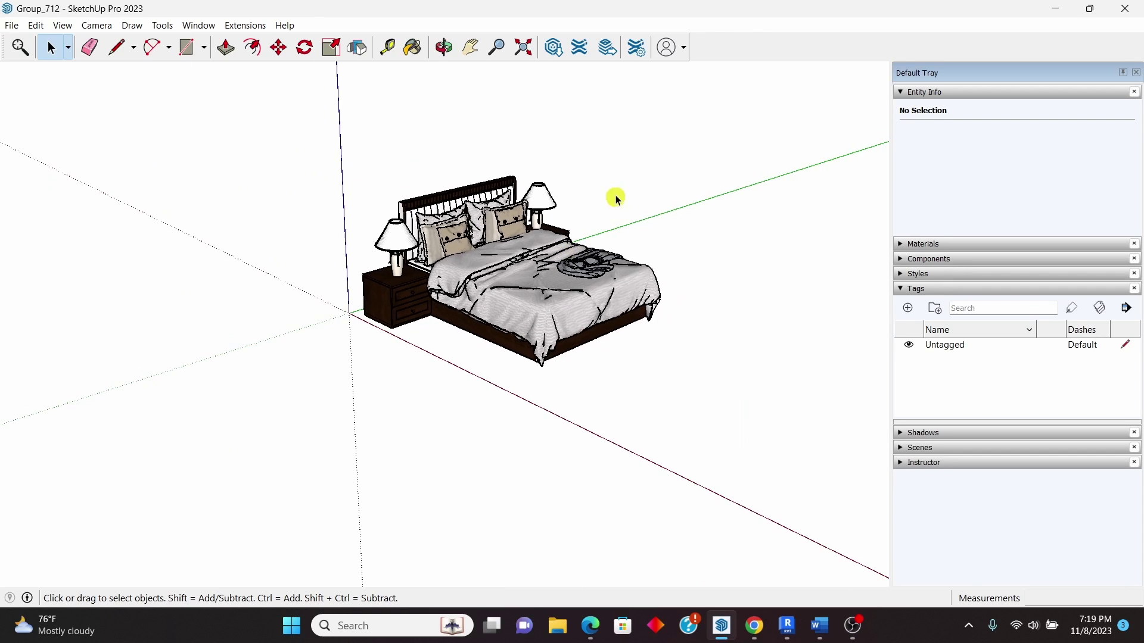
scroll(541, 239, up, 5)
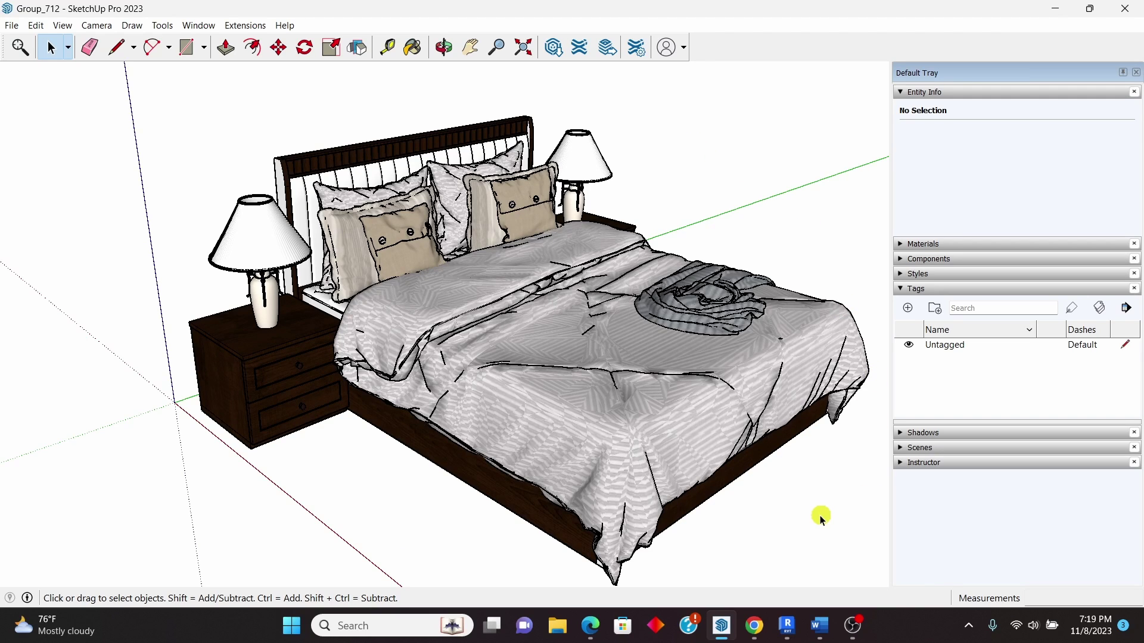
Switch to Chrome and examine the Manager for Speckle download page, including its Windows download option
mouse_move(754, 625)
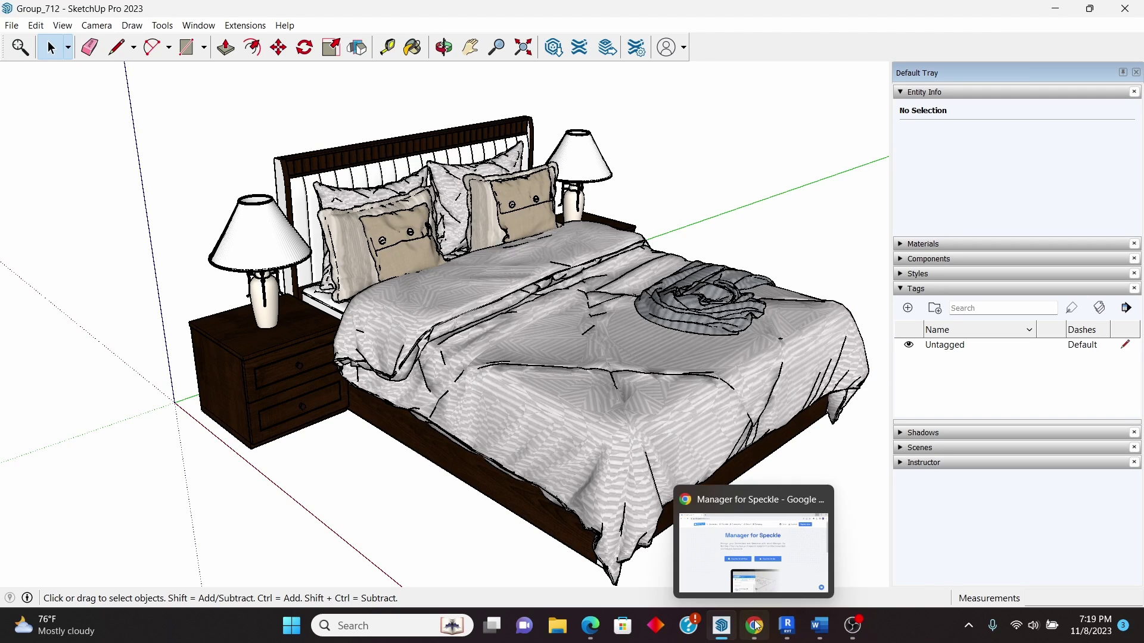
click(799, 551)
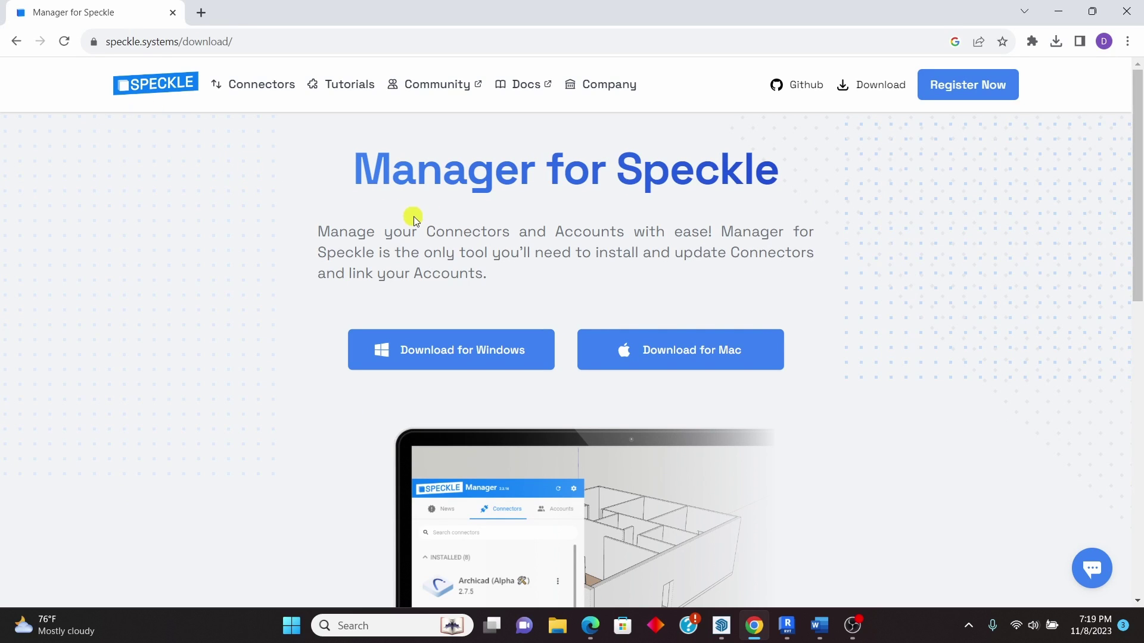
scroll(635, 252, down, 1)
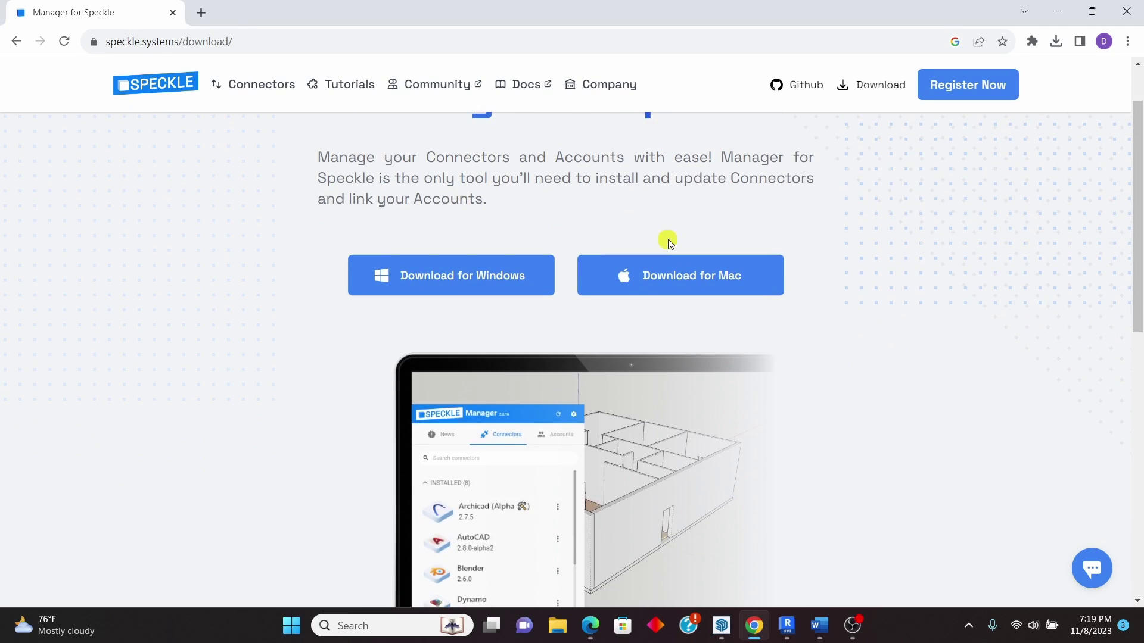
scroll(667, 238, up, 1)
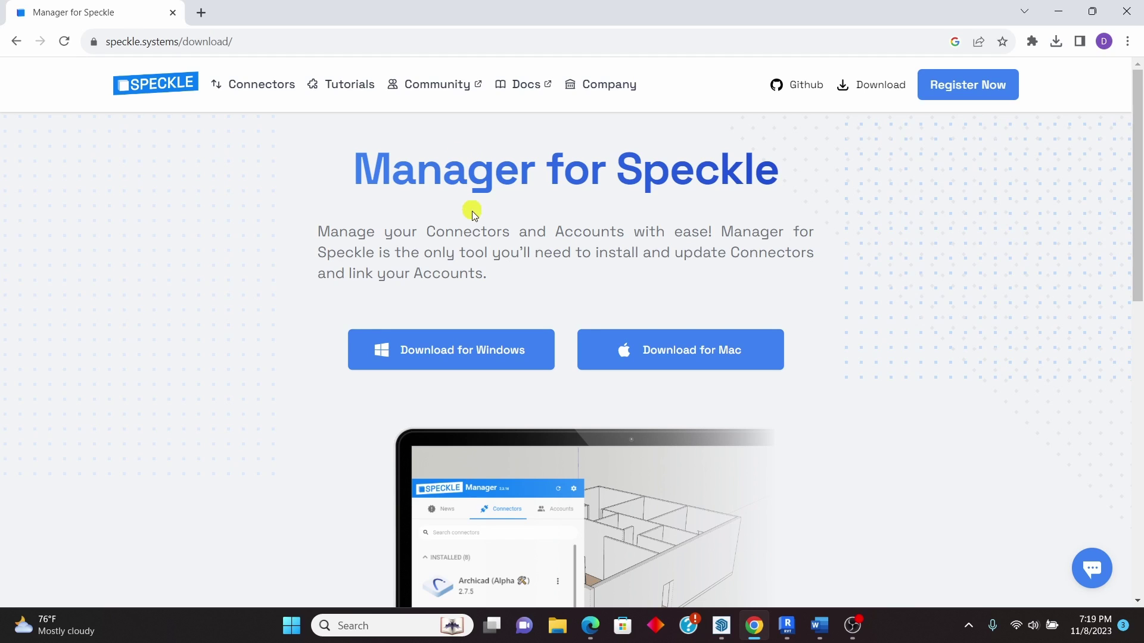
click(462, 360)
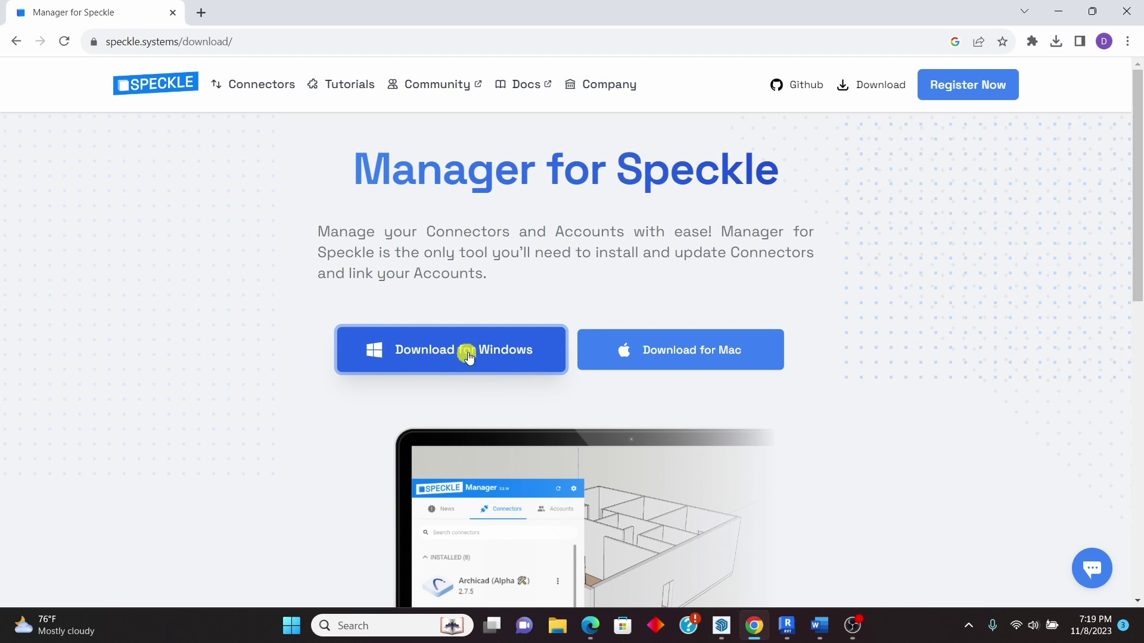
scroll(481, 352, down, 4)
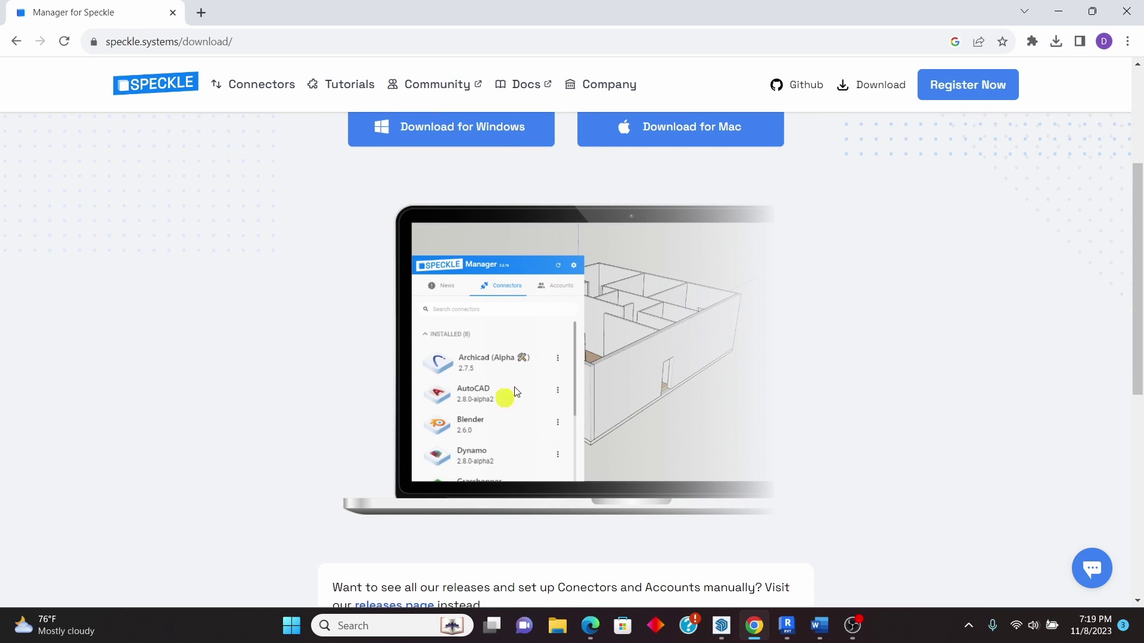
scroll(528, 328, up, 4)
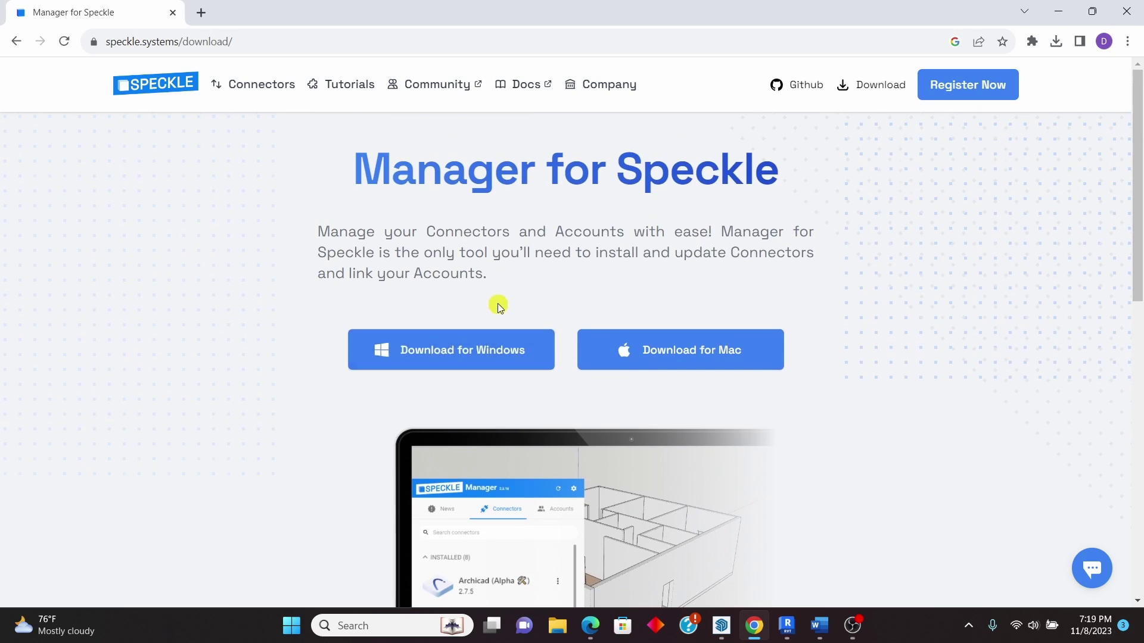
scroll(498, 304, down, 1)
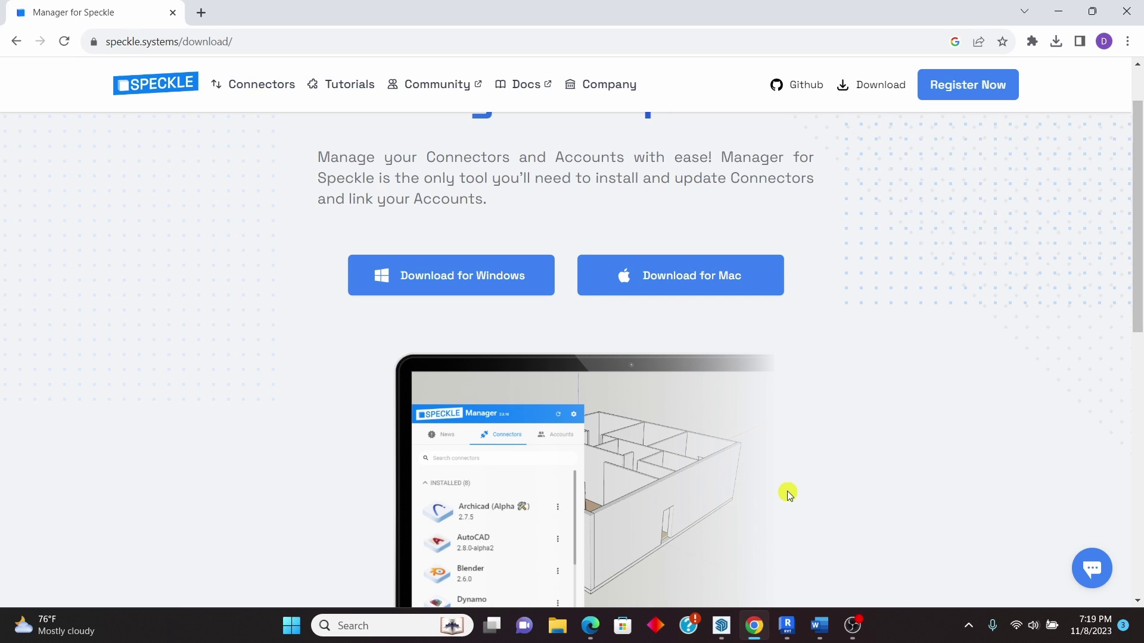
Return to SketchUp and open Manager for Speckle to check the installed Revit and SketchUp connectors and the available ones
mouse_move(725, 633)
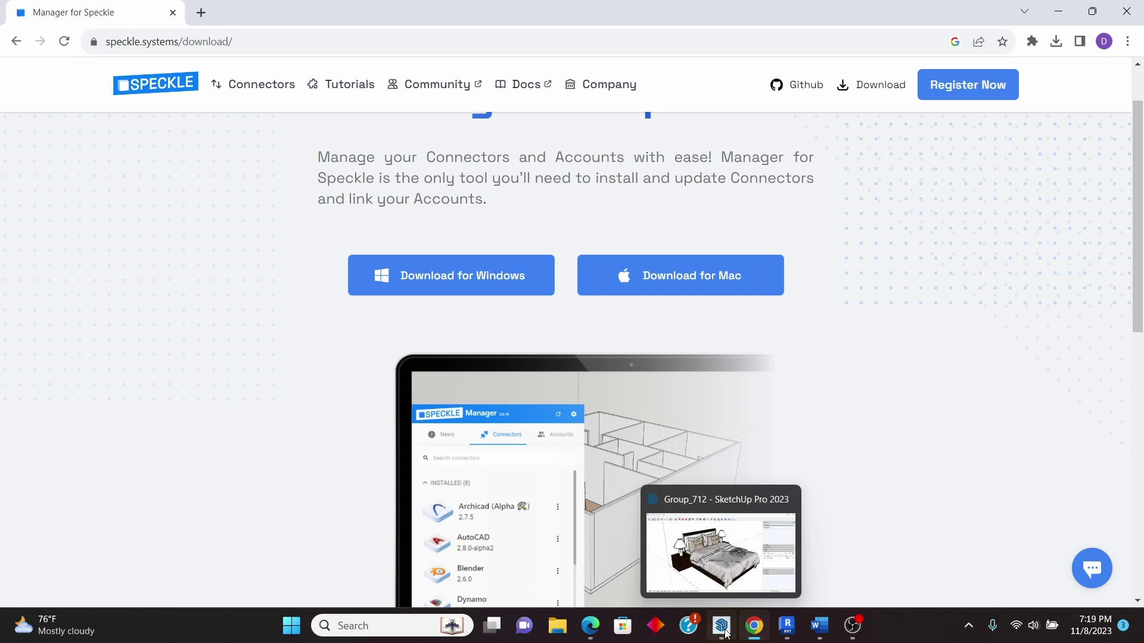
click(731, 542)
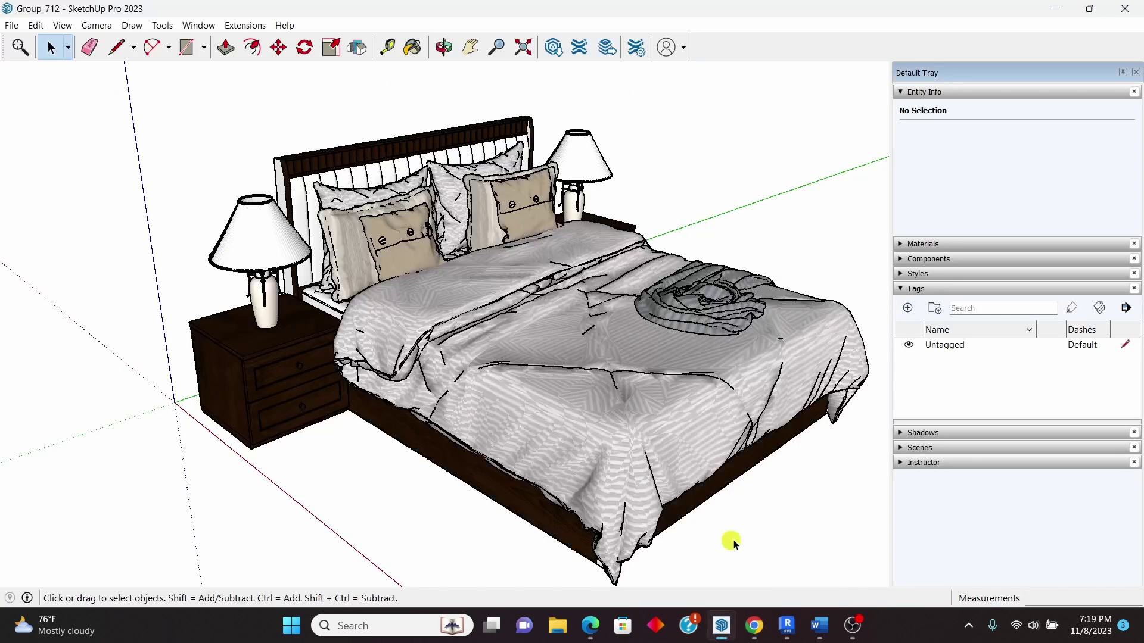
click(969, 627)
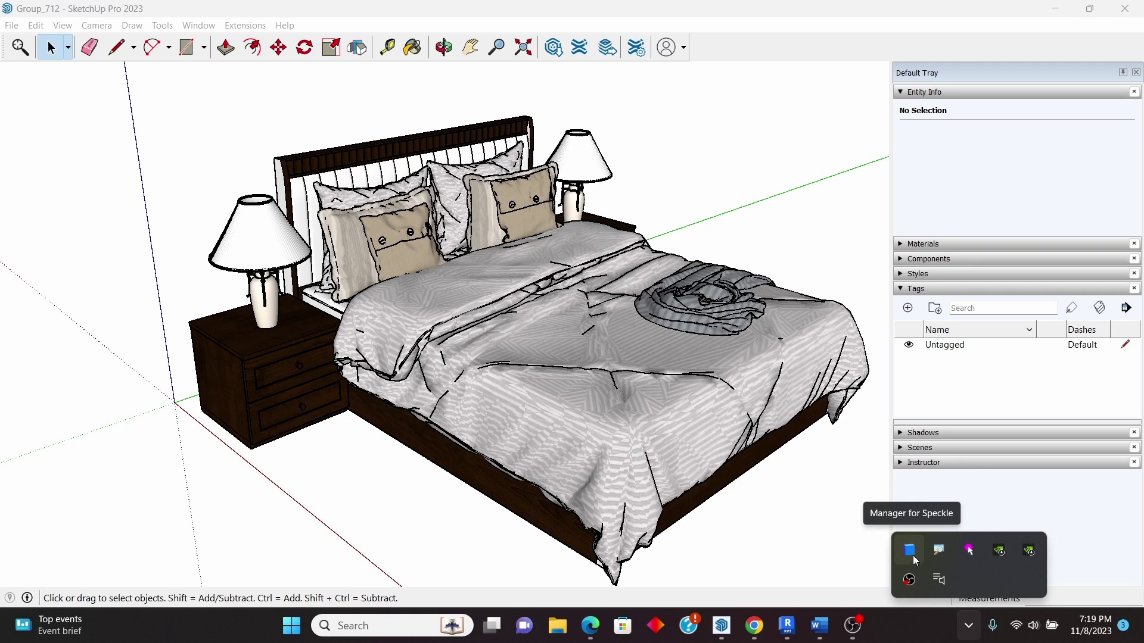
click(915, 560)
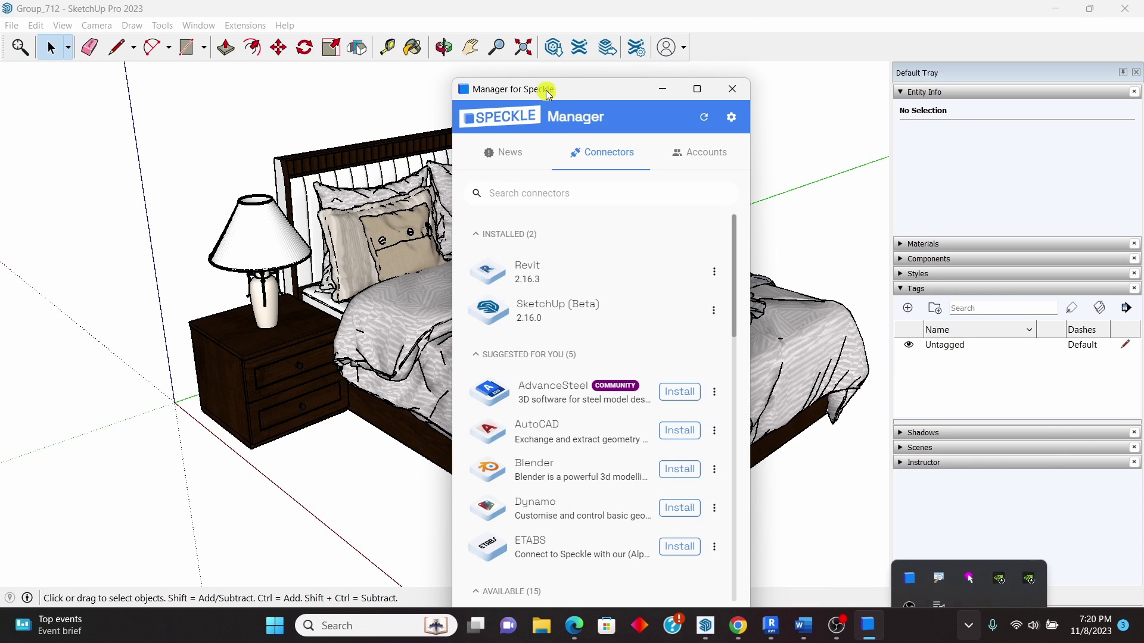
drag(547, 92, 570, 59)
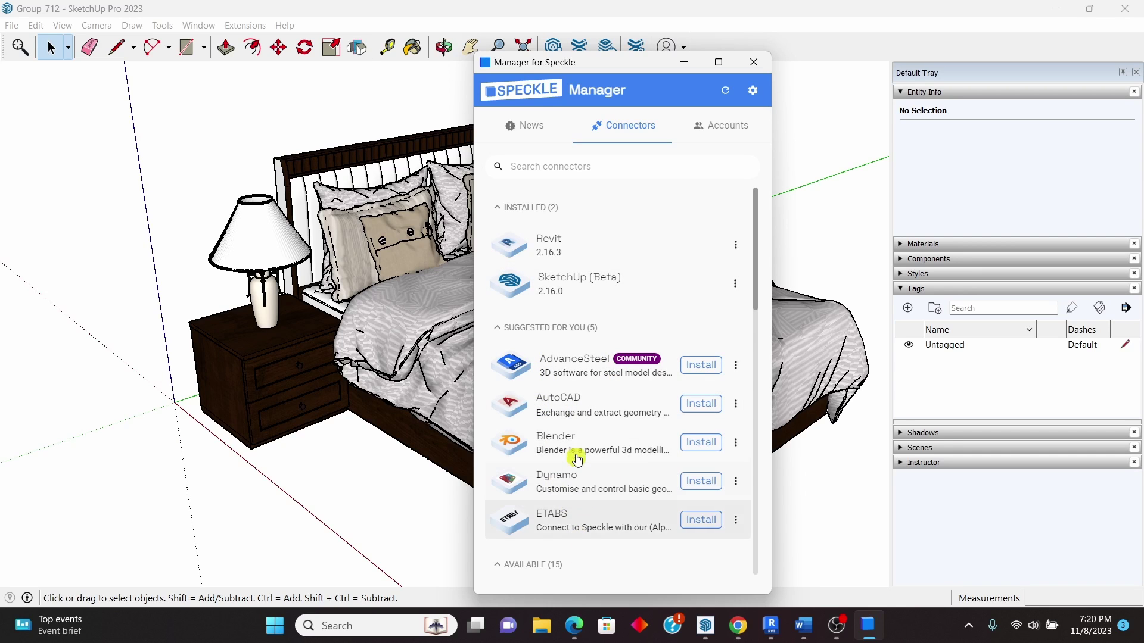
scroll(578, 453, down, 3)
scroll(577, 453, up, 3)
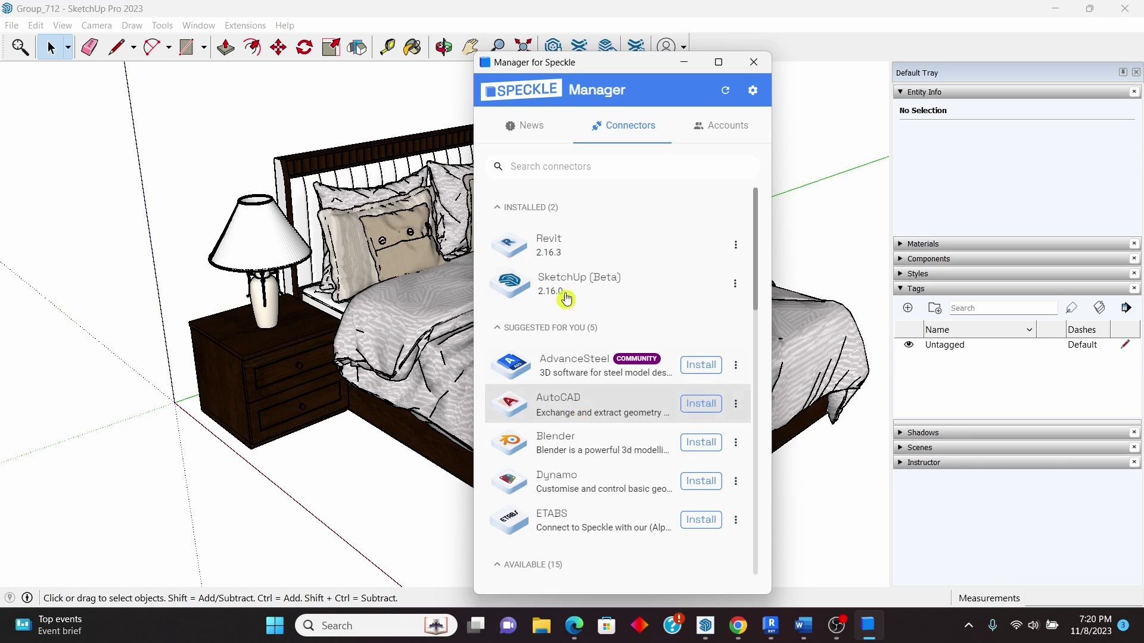
scroll(575, 375, down, 1)
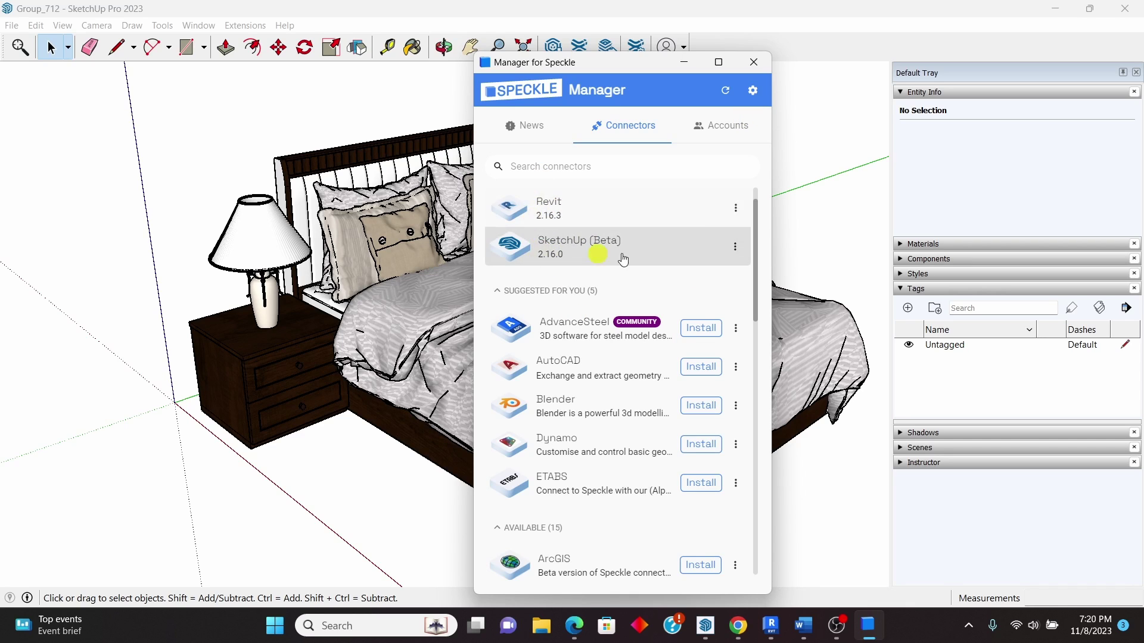
click(753, 64)
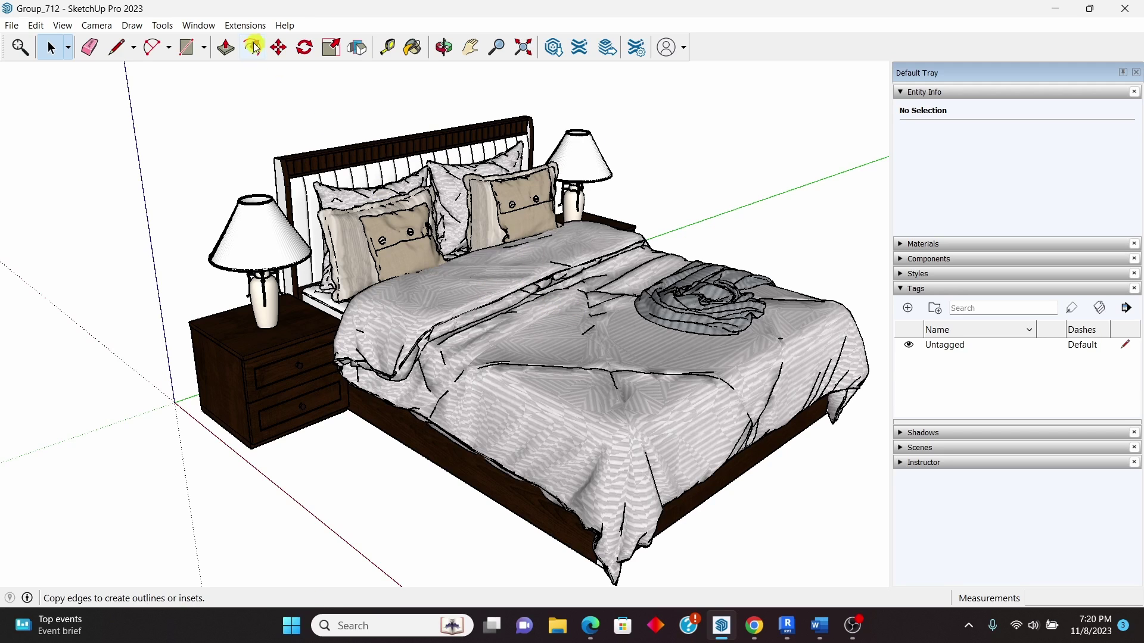
Initialize the Speckle extension in SketchUp for the bed model
click(238, 25)
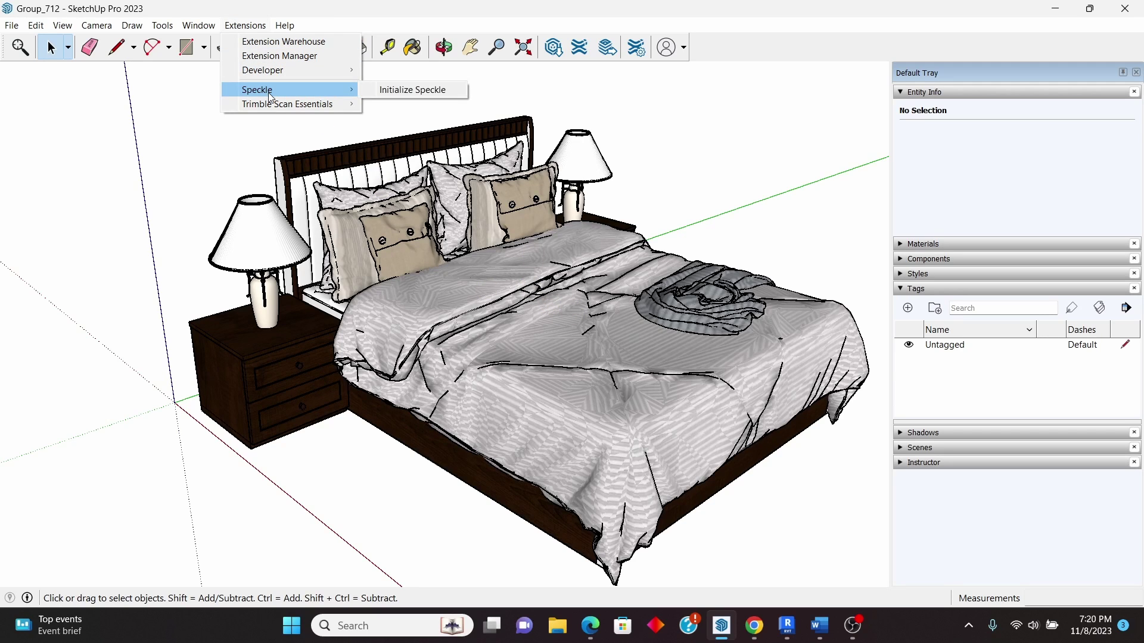
mouse_move(286, 104)
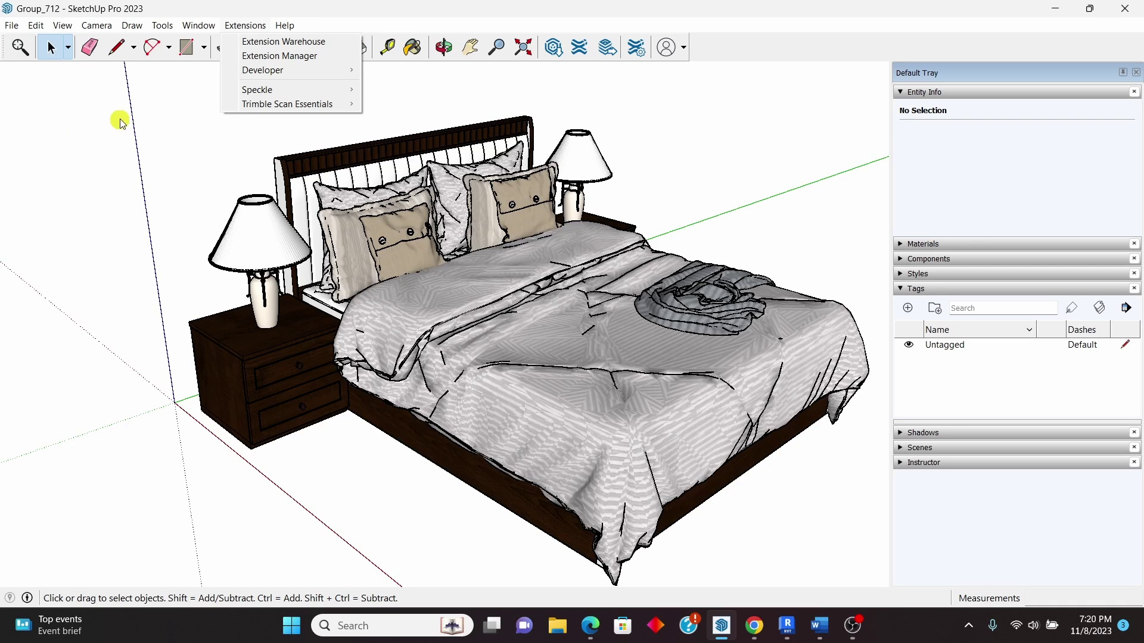
mouse_move(322, 93)
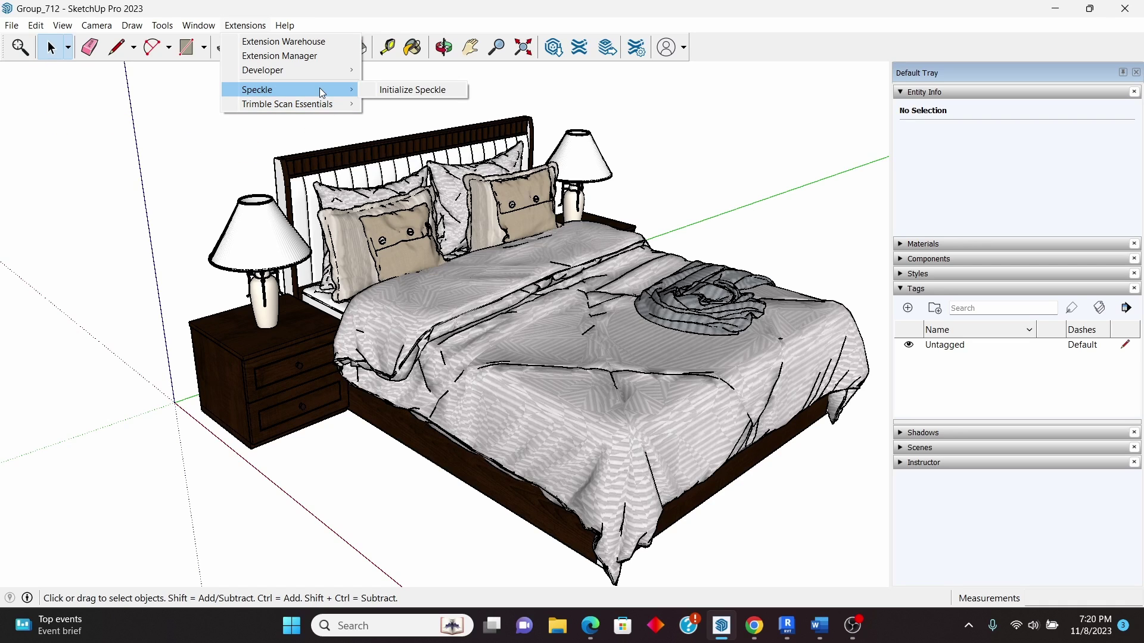
click(405, 90)
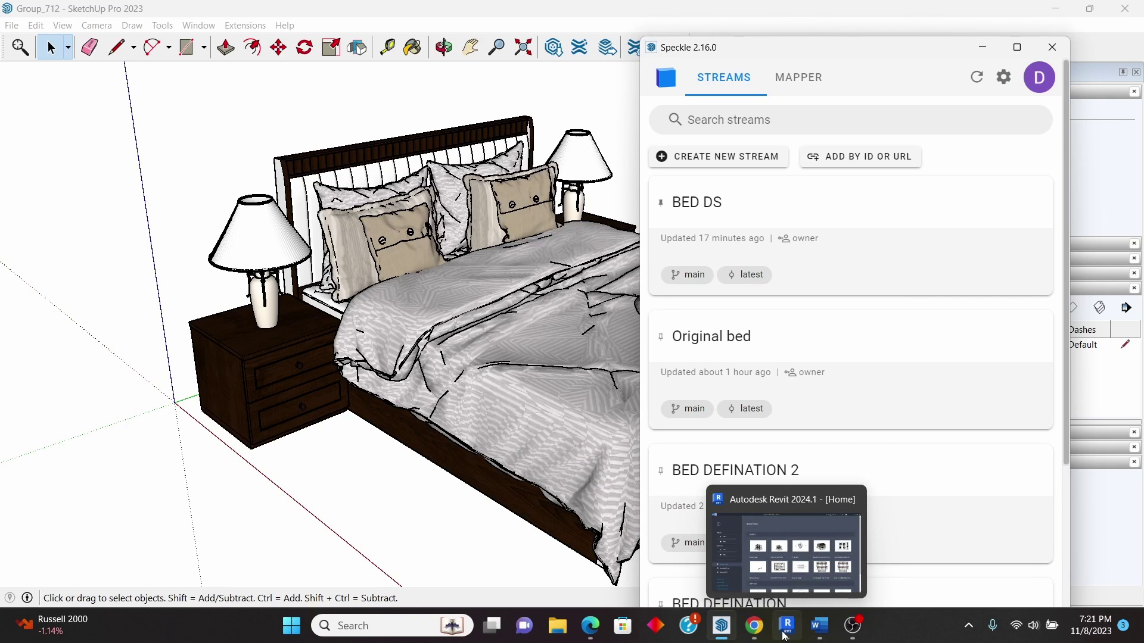
Switch to Revit and create a new project from the DefaultMetric template in the English templates folder
click(799, 536)
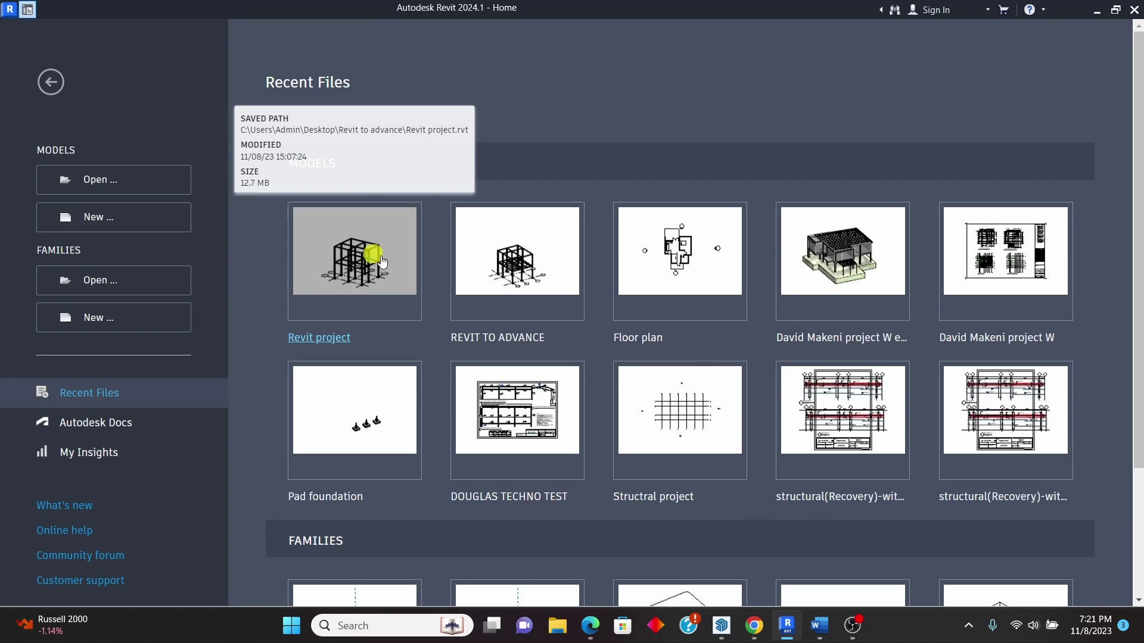
click(100, 220)
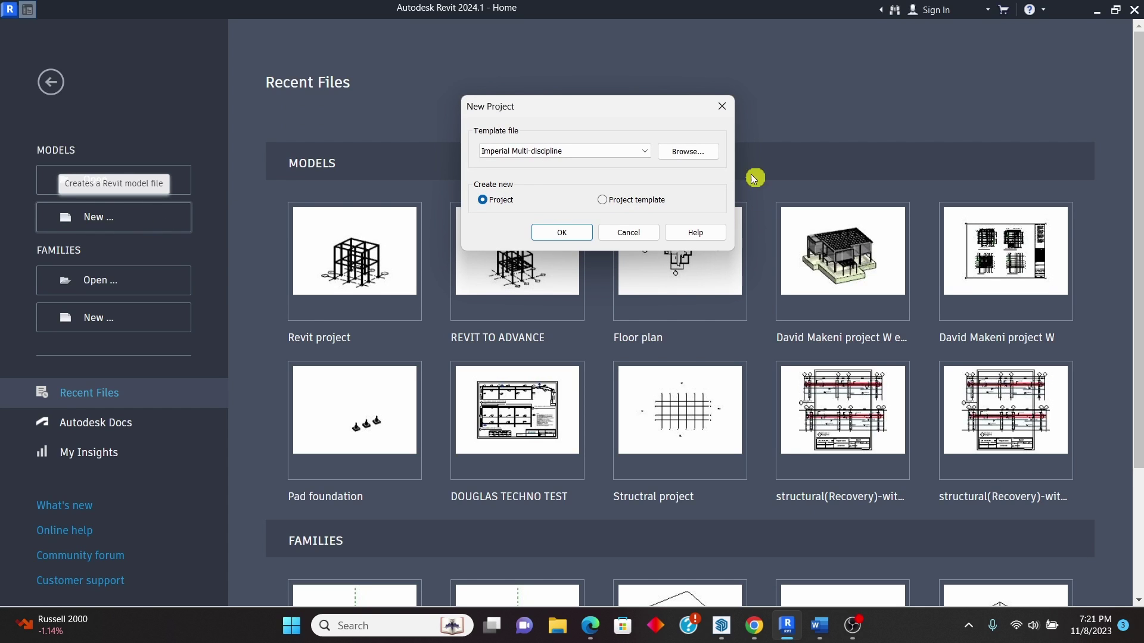
click(685, 154)
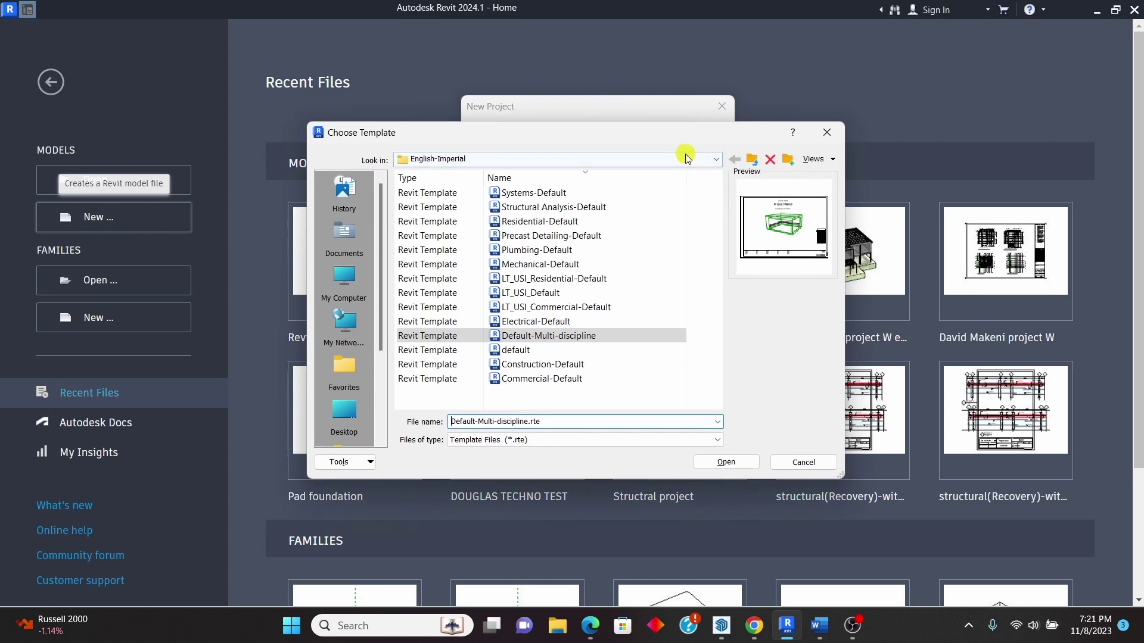
click(752, 160)
scroll(546, 294, down, 4)
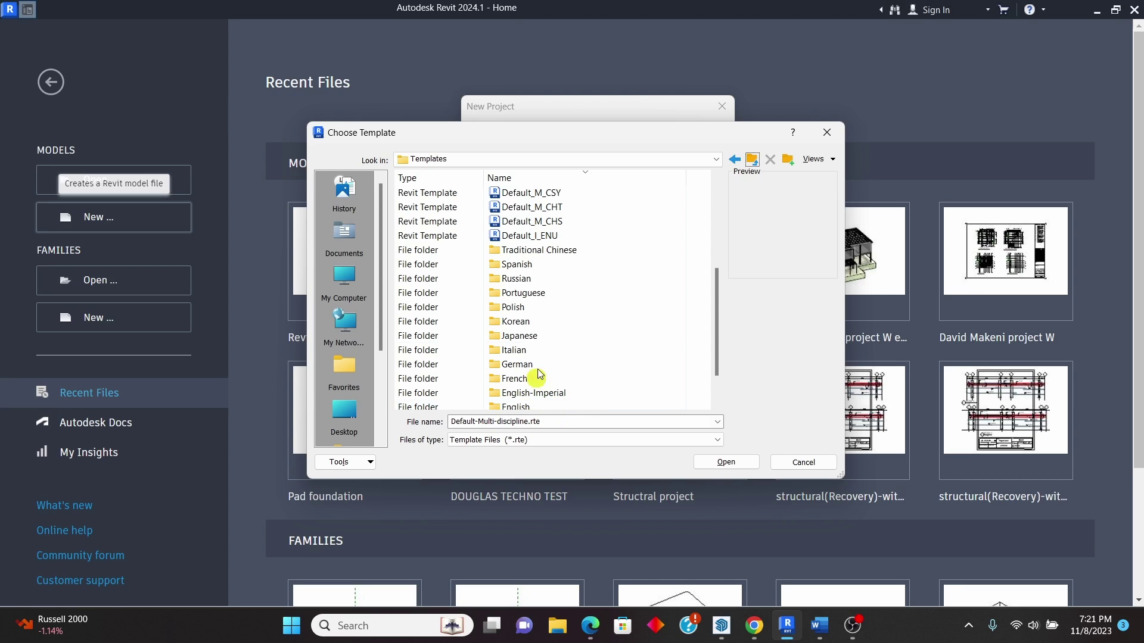
scroll(551, 398, down, 1)
double_click(517, 365)
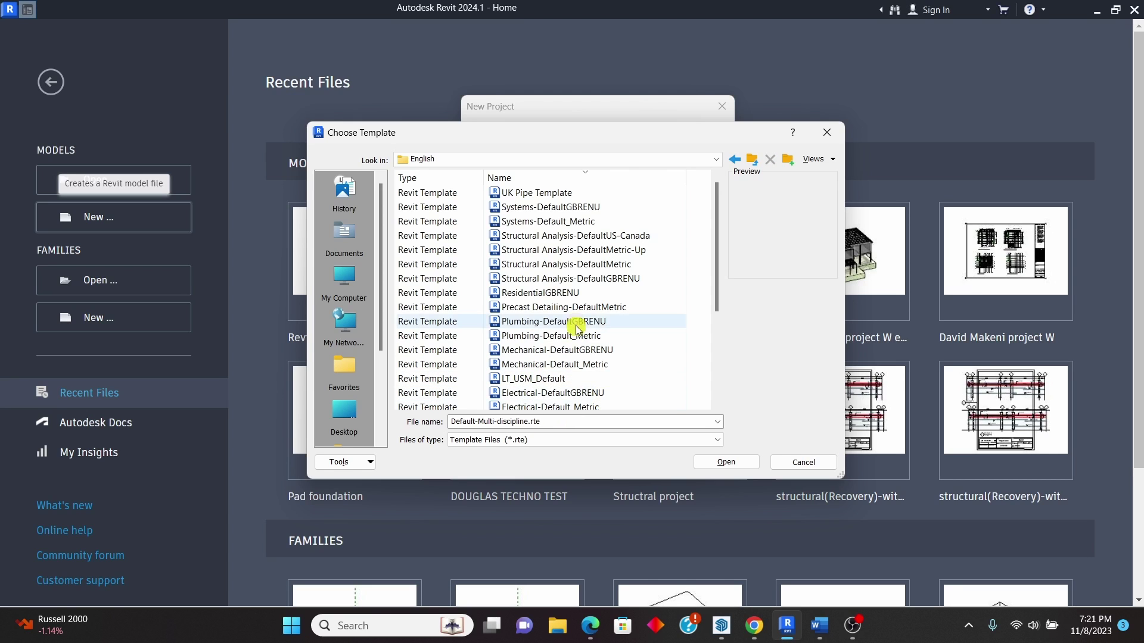
scroll(572, 307, down, 2)
scroll(519, 334, down, 1)
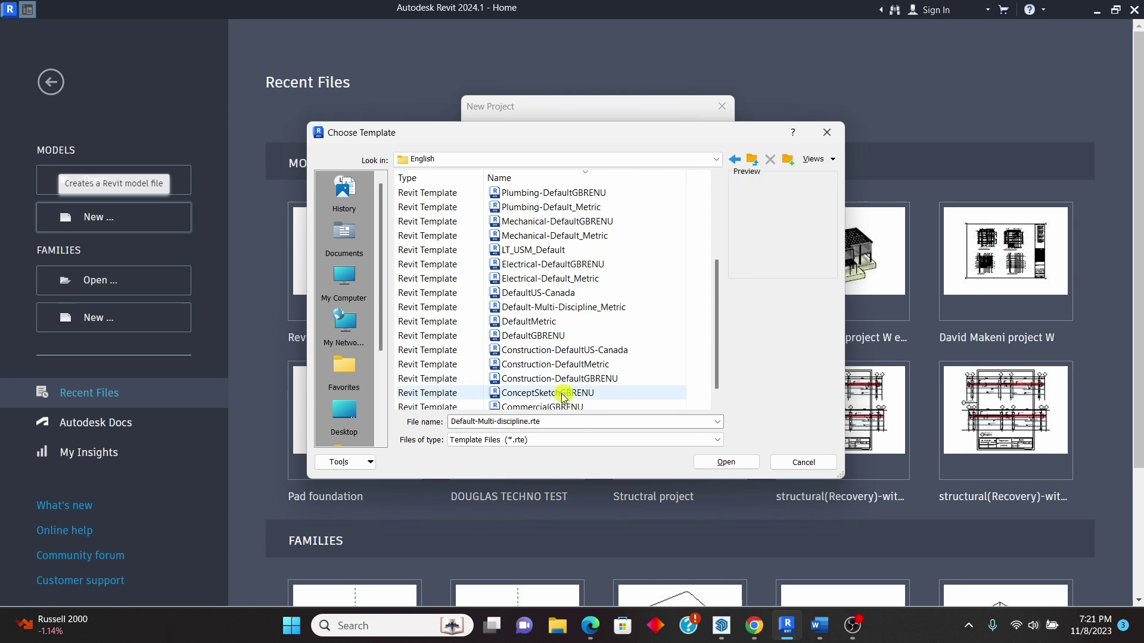
click(524, 323)
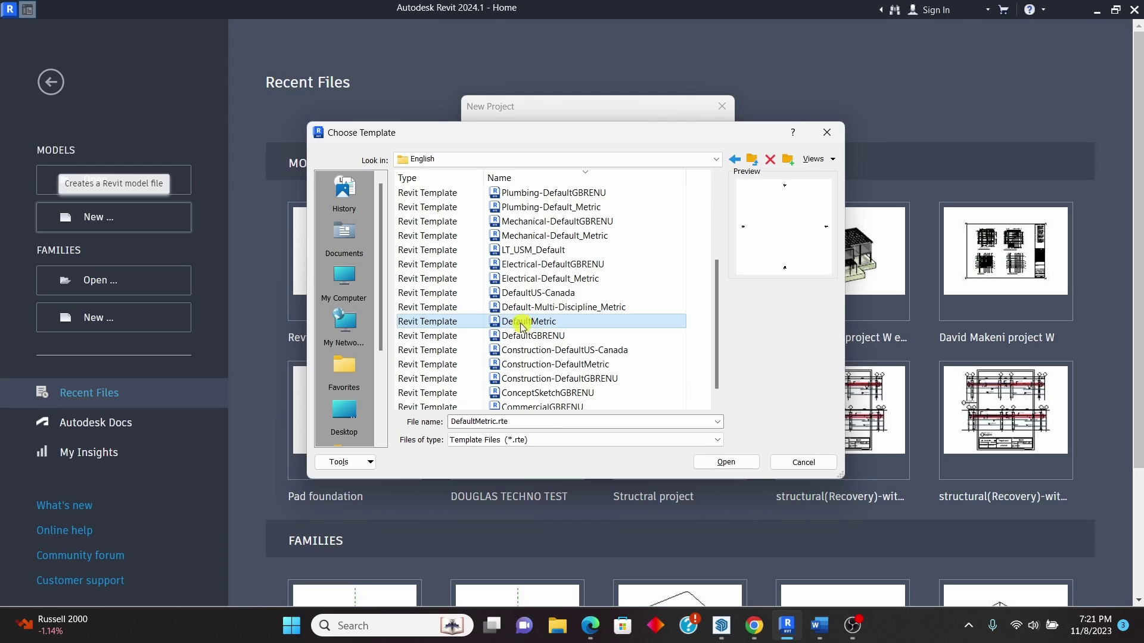
click(726, 462)
click(561, 233)
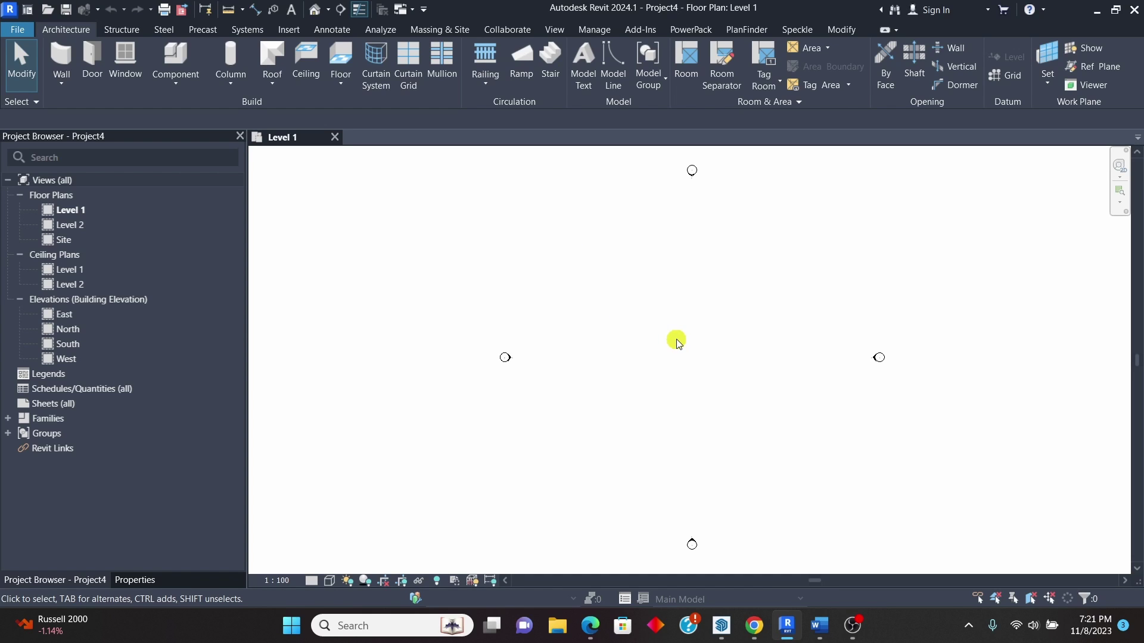
Open the Speckle Revit connector and look through the list of available streams
click(800, 30)
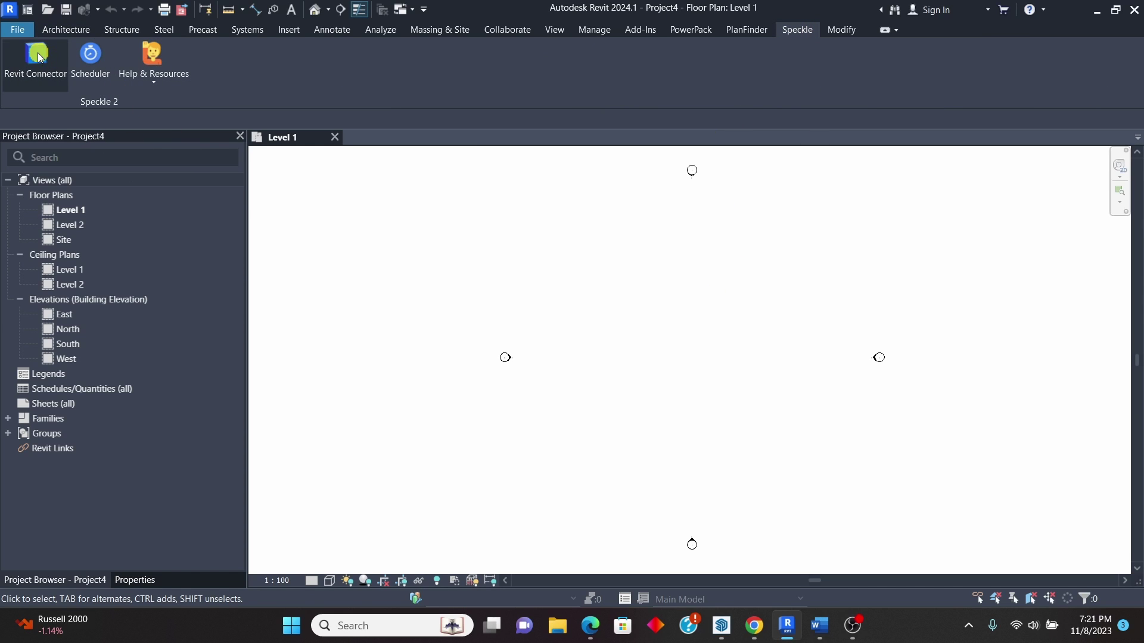
click(62, 71)
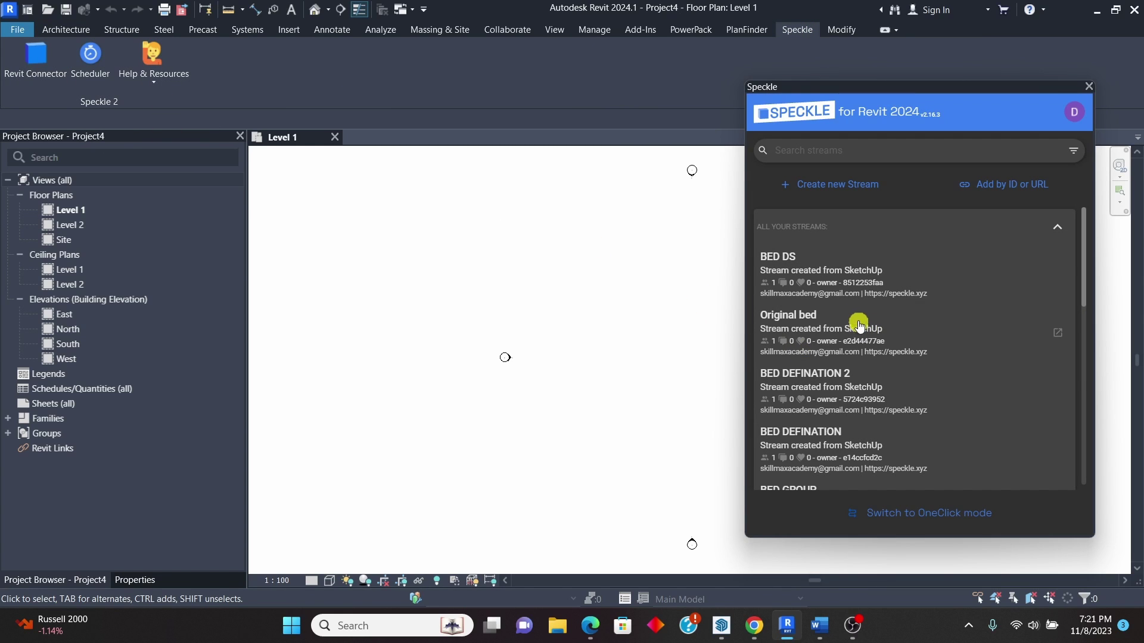
scroll(857, 309, down, 10)
scroll(843, 301, up, 10)
Return to SketchUp and close the Speckle window
mouse_move(721, 625)
click(701, 485)
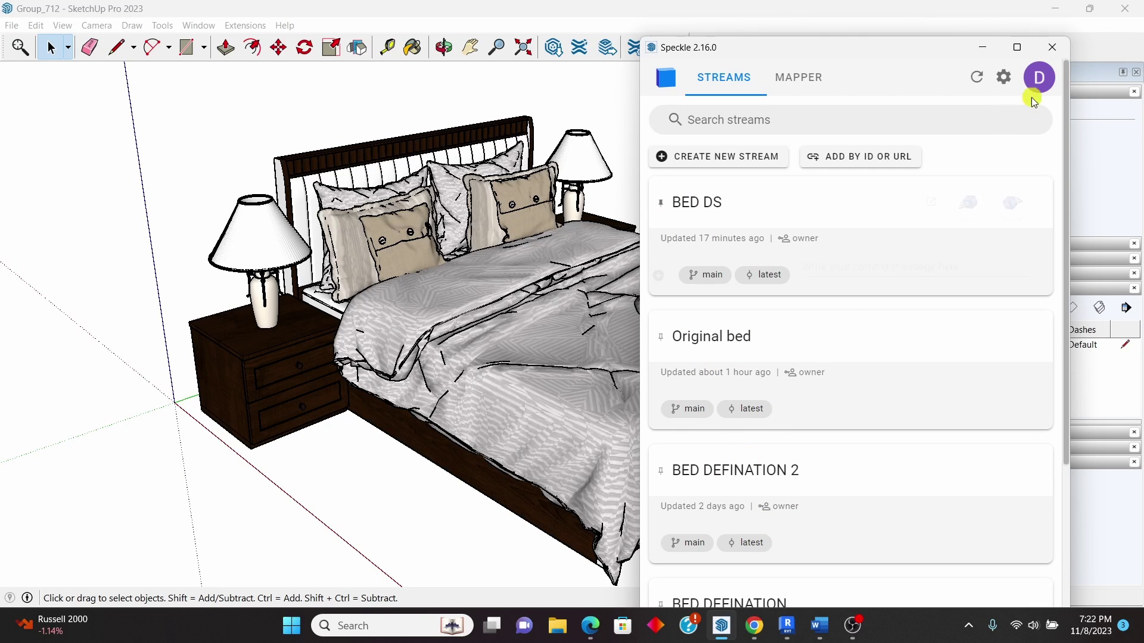
click(1052, 47)
Rename the bed component's definition to BED SINKS
scroll(628, 215, down, 3)
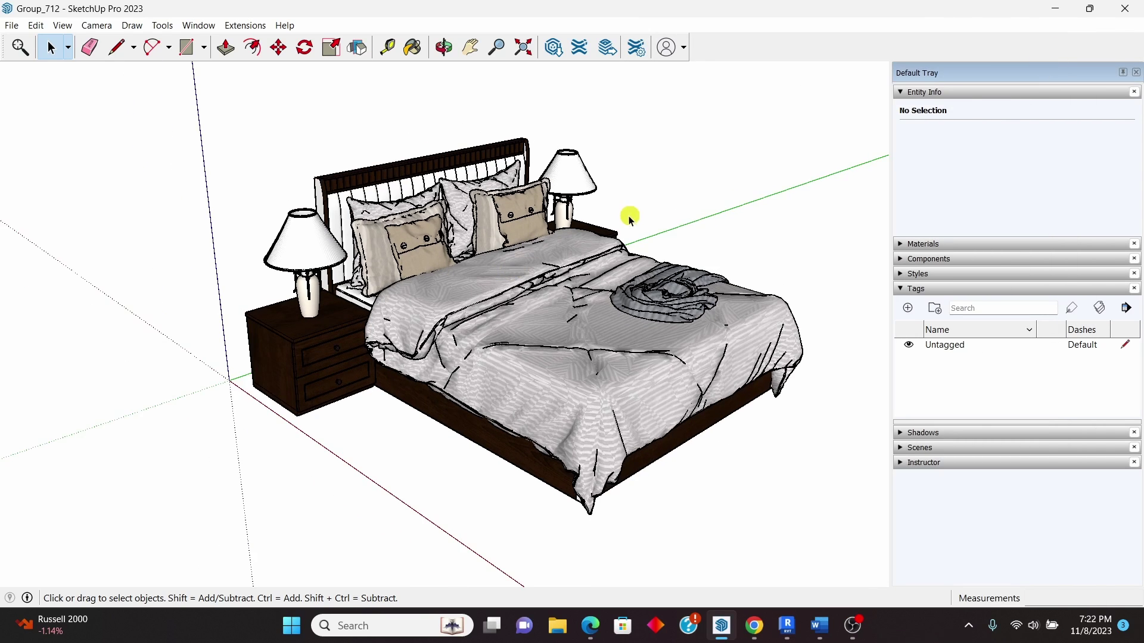
scroll(416, 197, up, 4)
scroll(371, 278, down, 2)
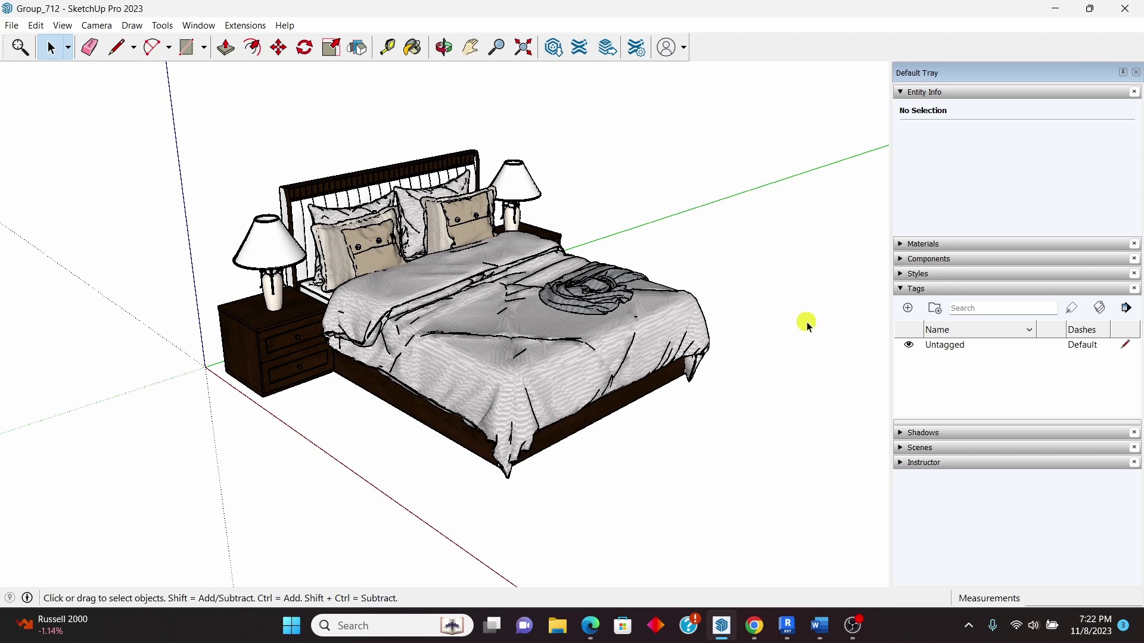
click(685, 321)
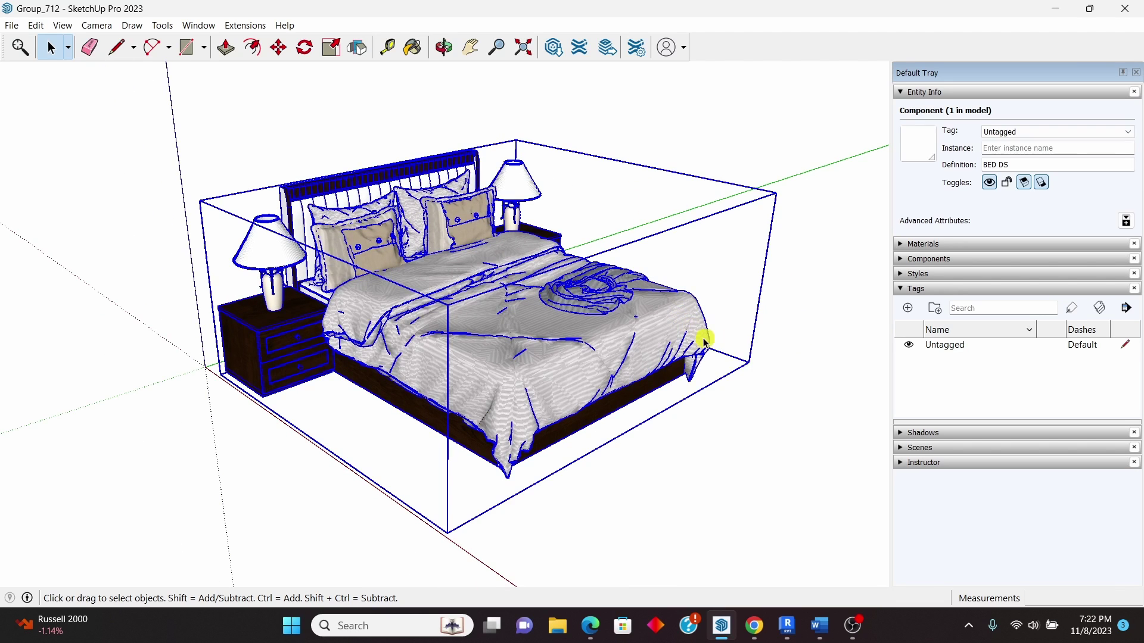
right_click(635, 263)
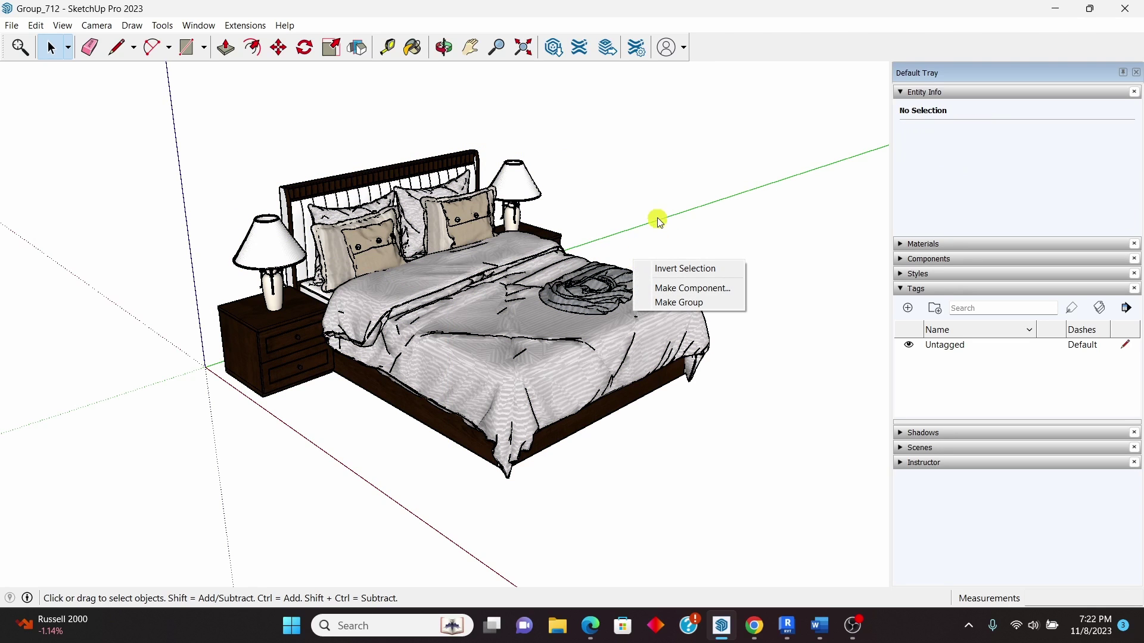
click(781, 212)
click(628, 312)
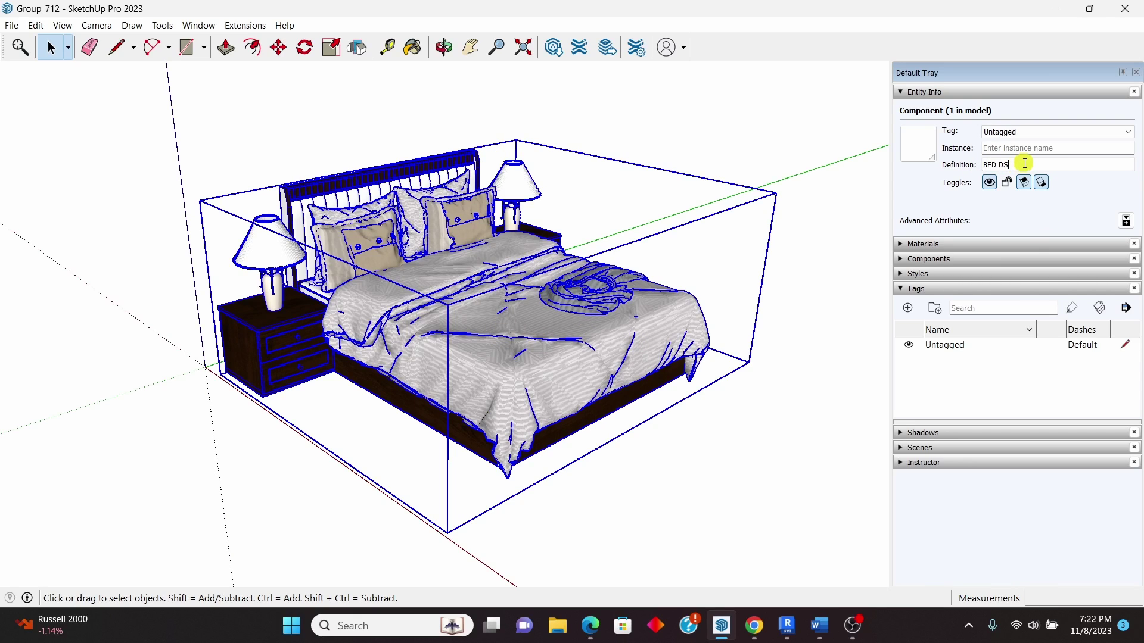
drag(1016, 164, 948, 166)
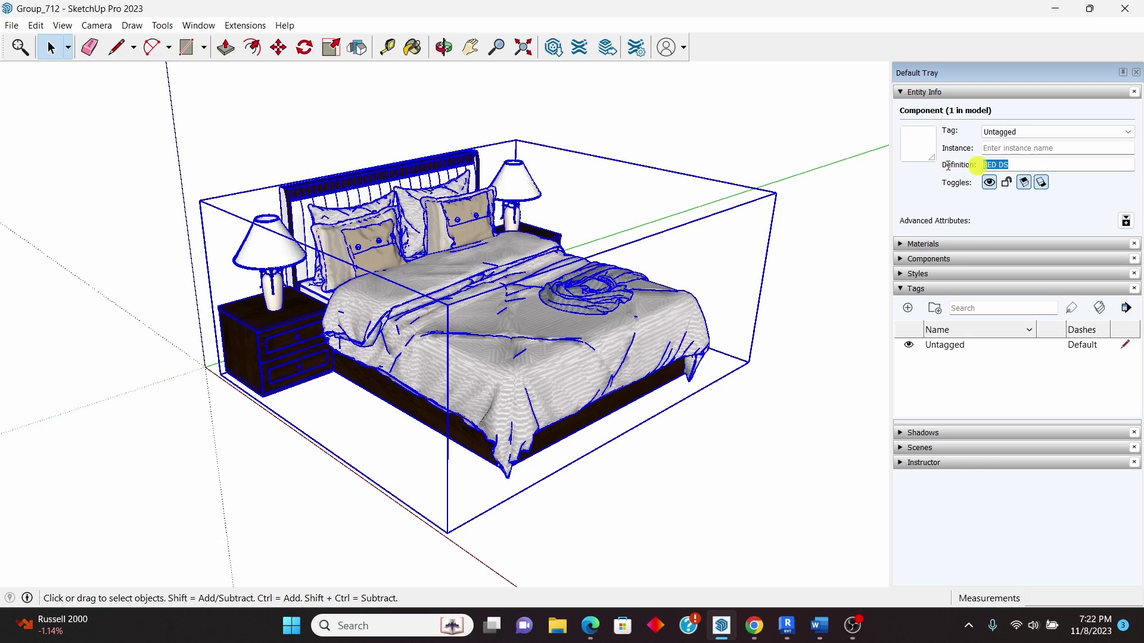
double_click(1000, 164)
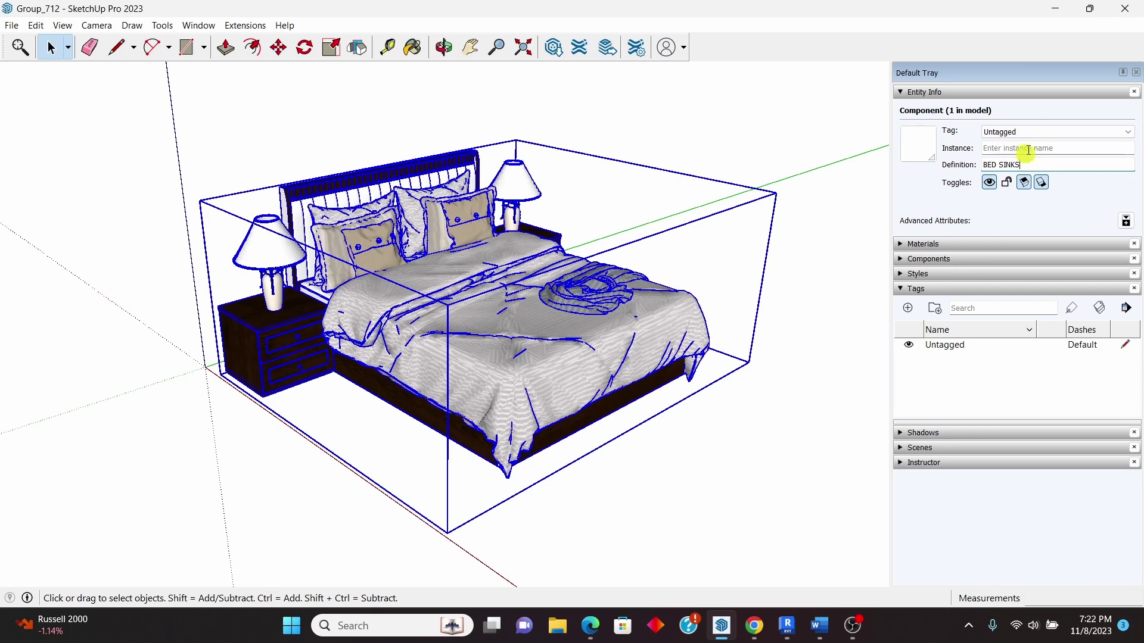
click(1036, 132)
click(1026, 170)
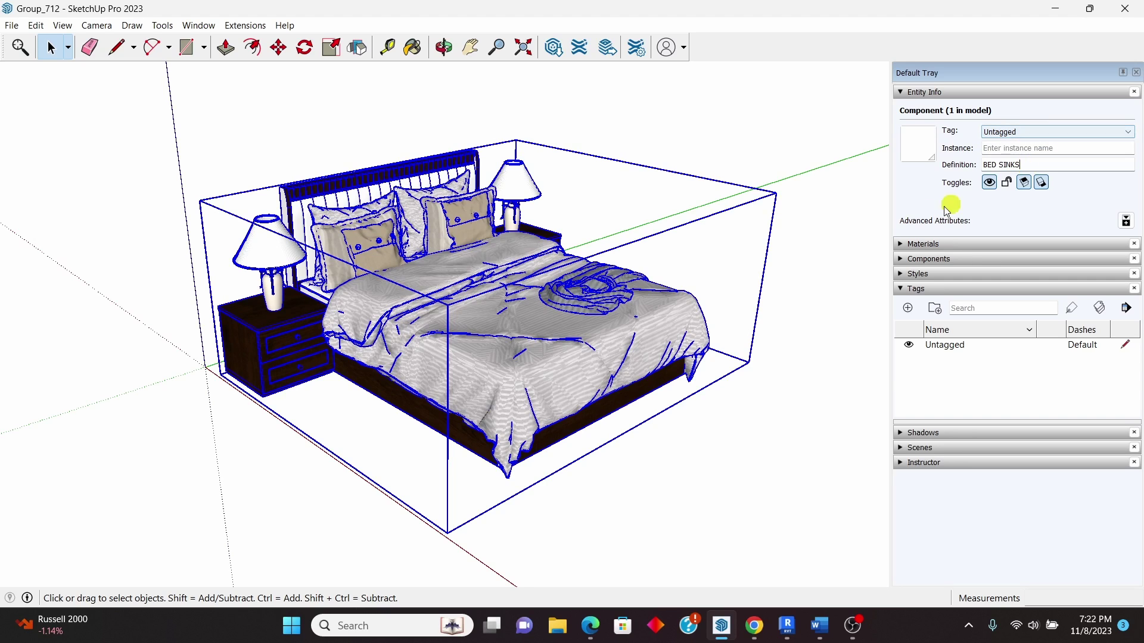
click(827, 259)
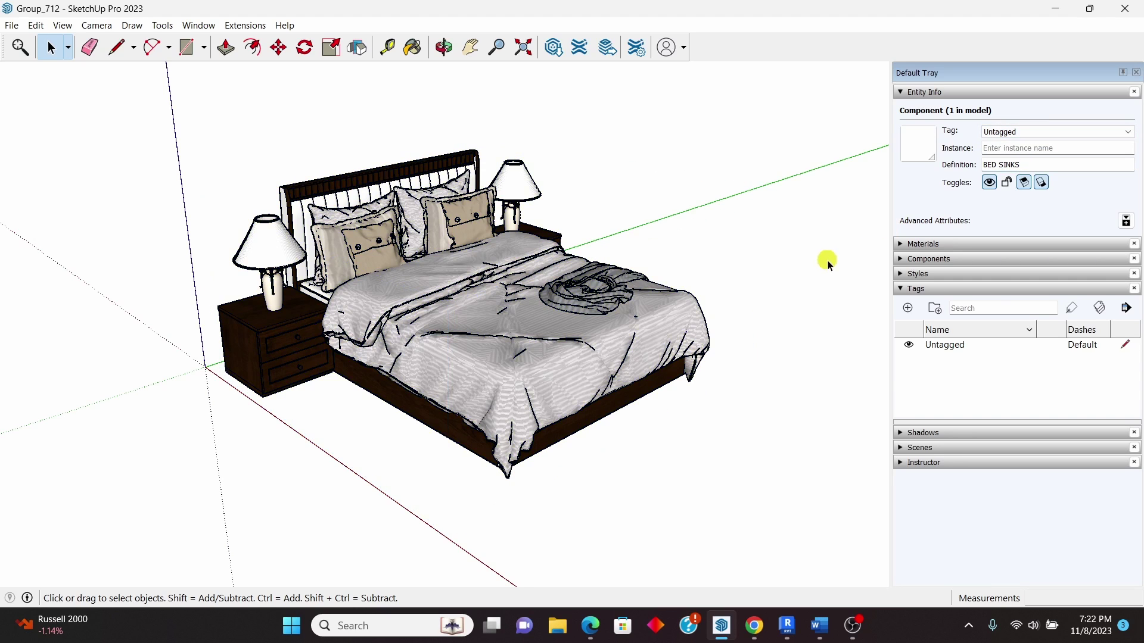
Reselect the bed component to check its definition name, and clear the selection
click(667, 323)
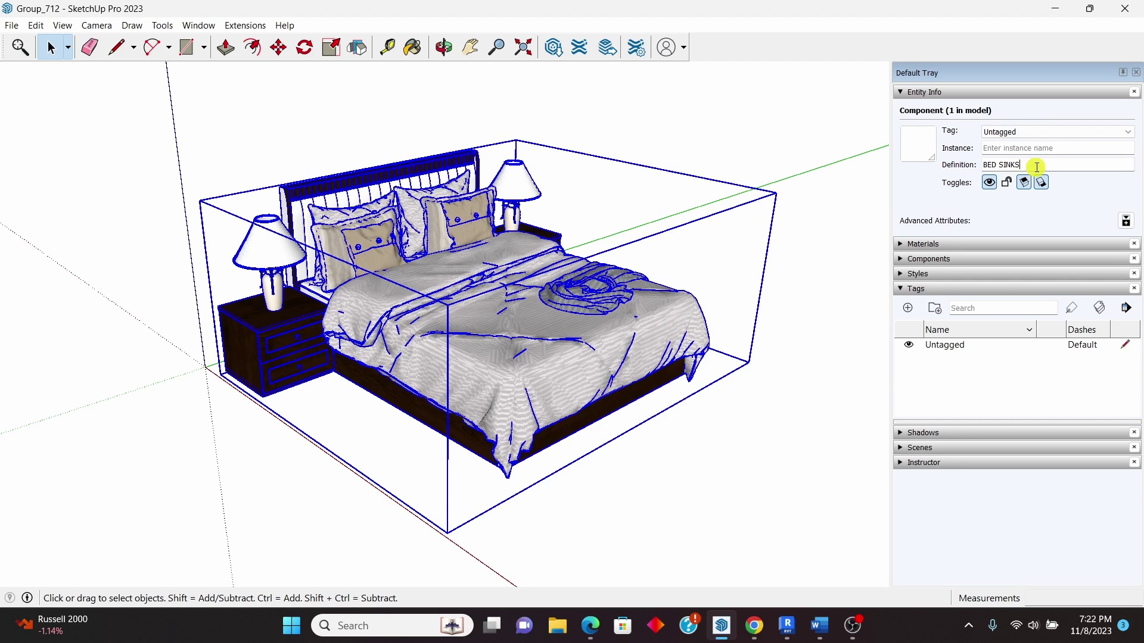
click(1019, 170)
scroll(571, 225, down, 1)
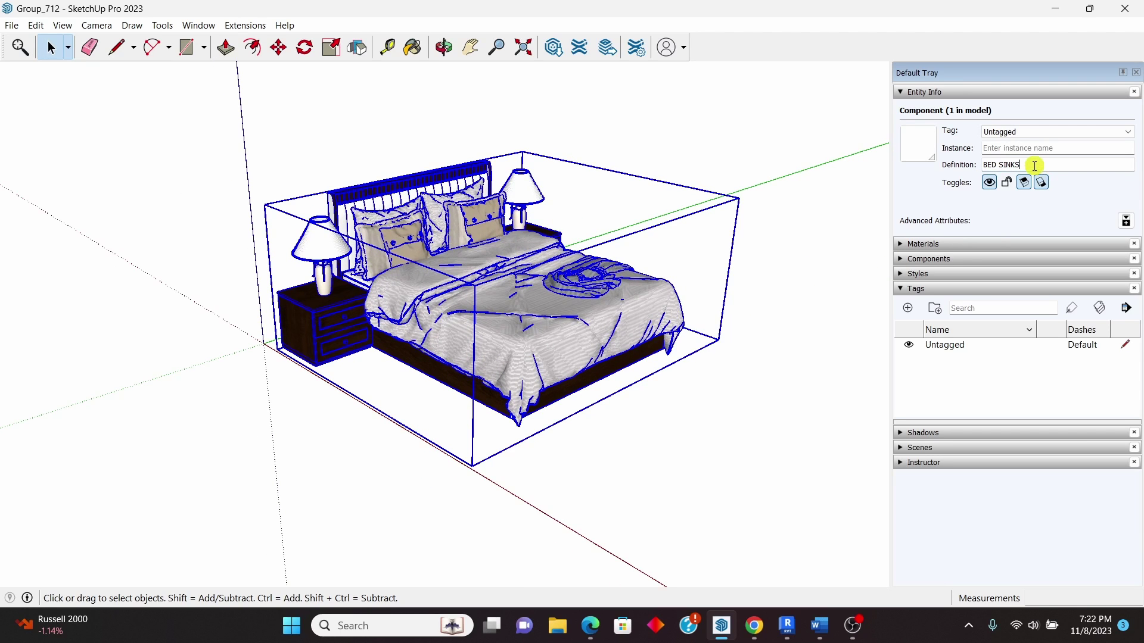
click(807, 352)
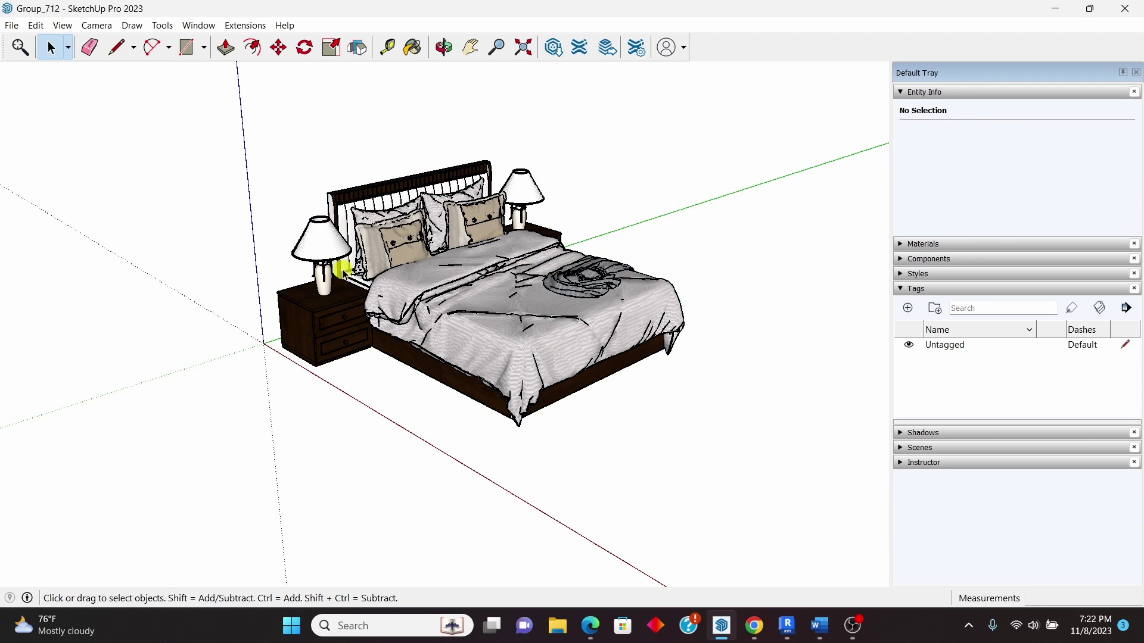
Initialize Speckle again for the bed model and show its Mapper
click(239, 25)
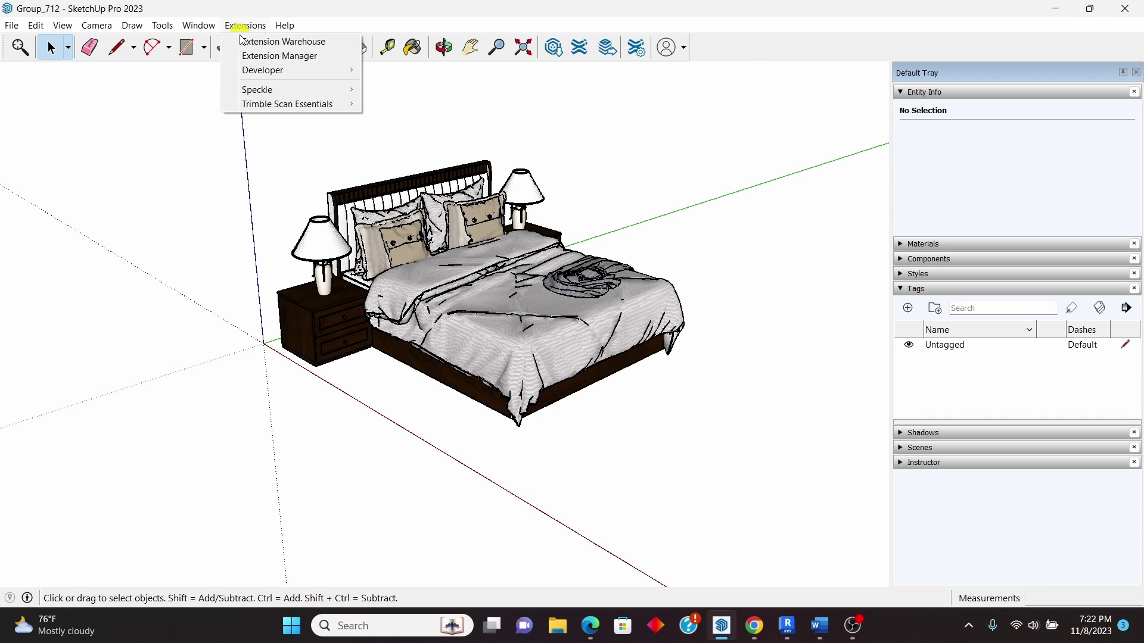
mouse_move(310, 95)
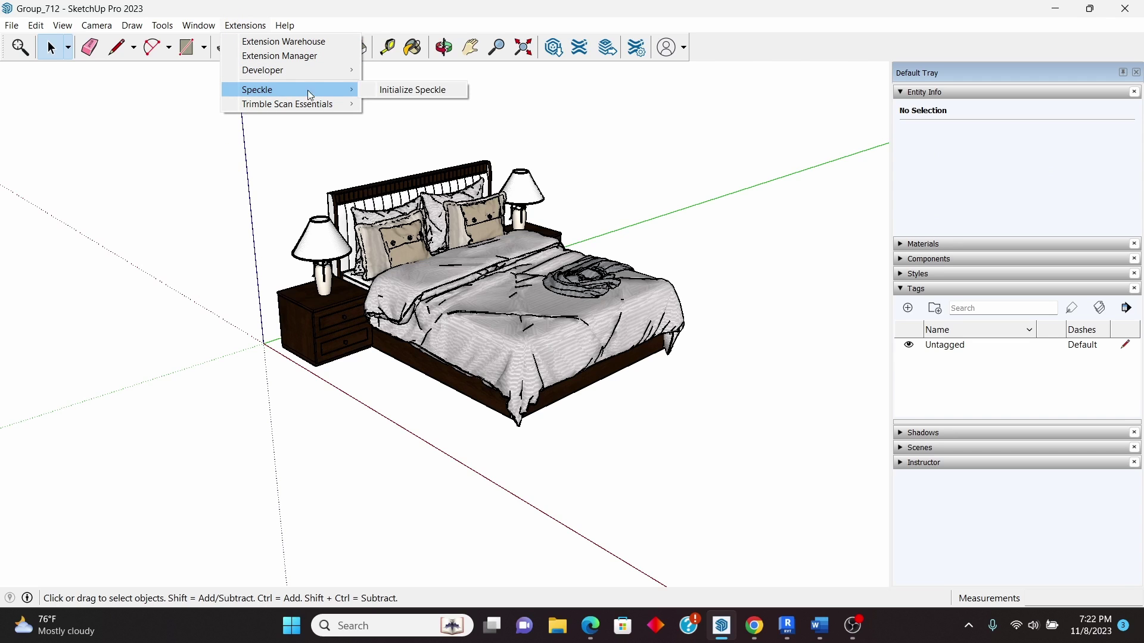
click(416, 93)
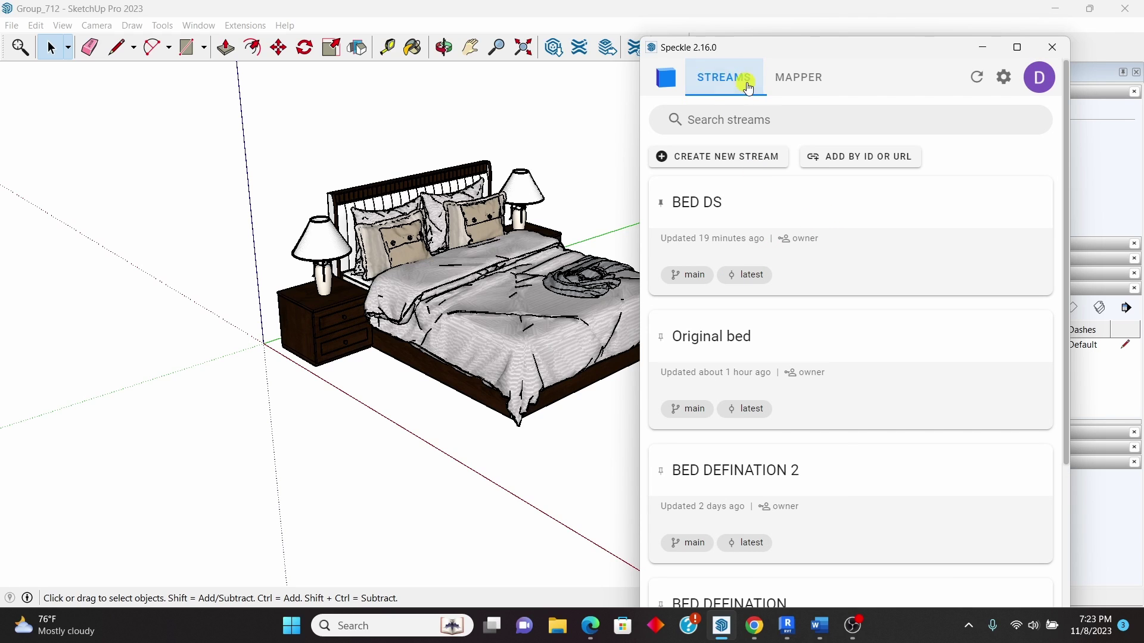
click(793, 78)
scroll(293, 242, down, 2)
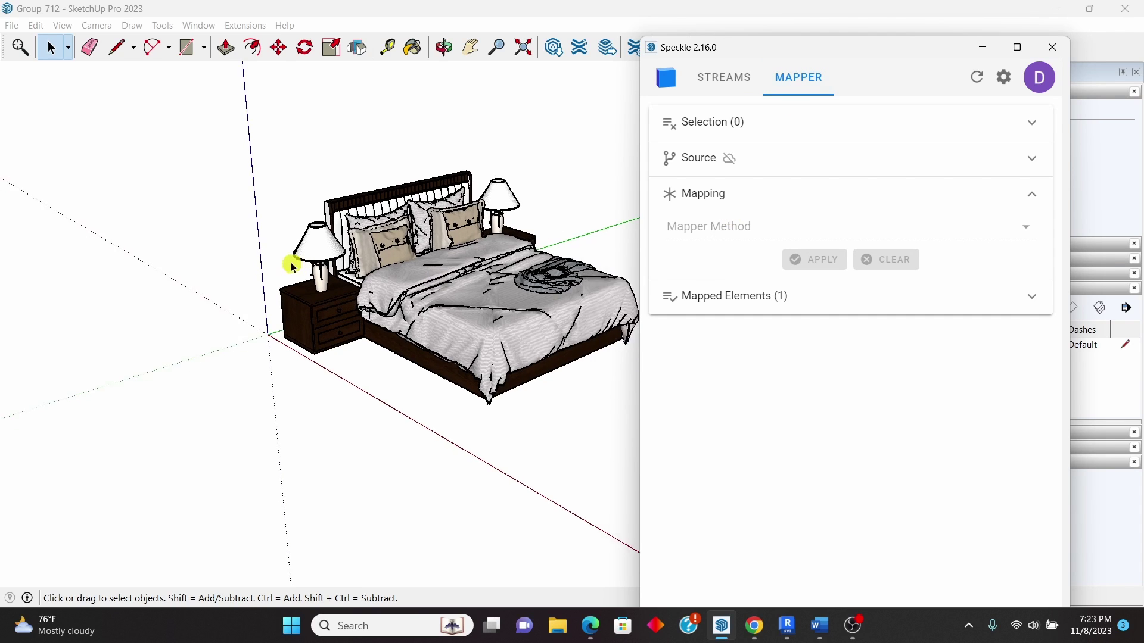
scroll(511, 286, down, 2)
scroll(548, 299, up, 3)
scroll(214, 207, down, 2)
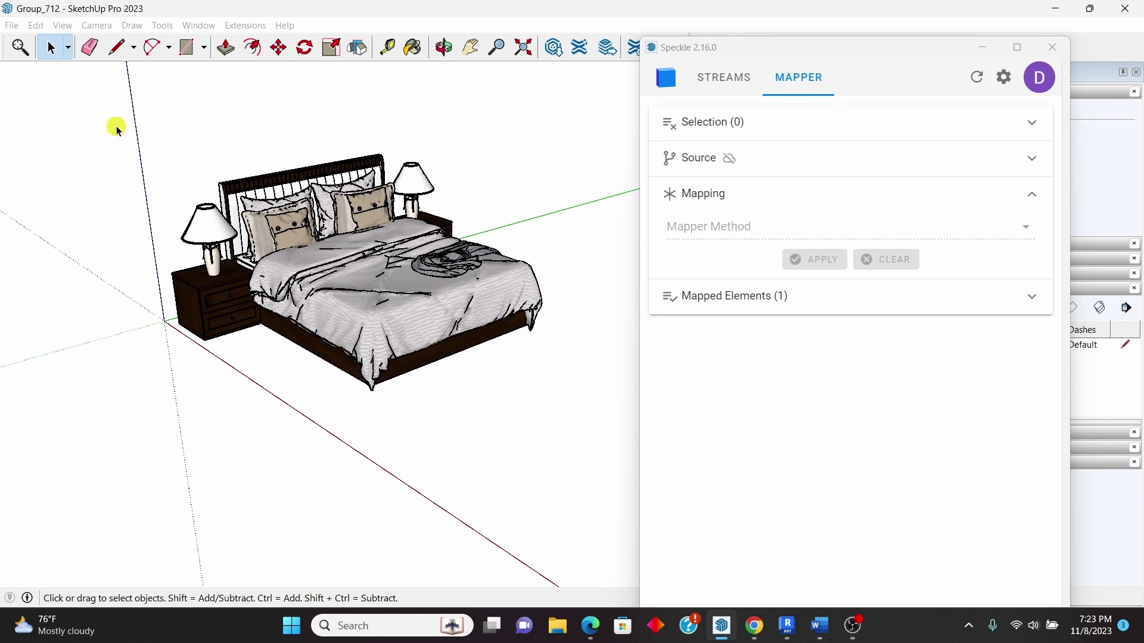
drag(115, 128, 567, 456)
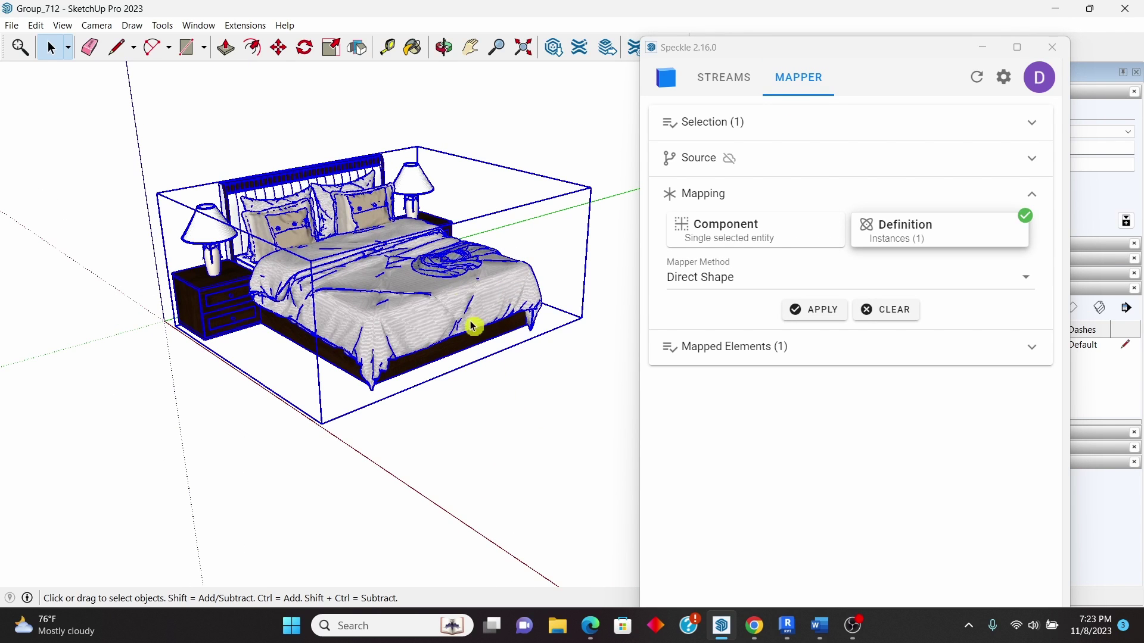
click(541, 414)
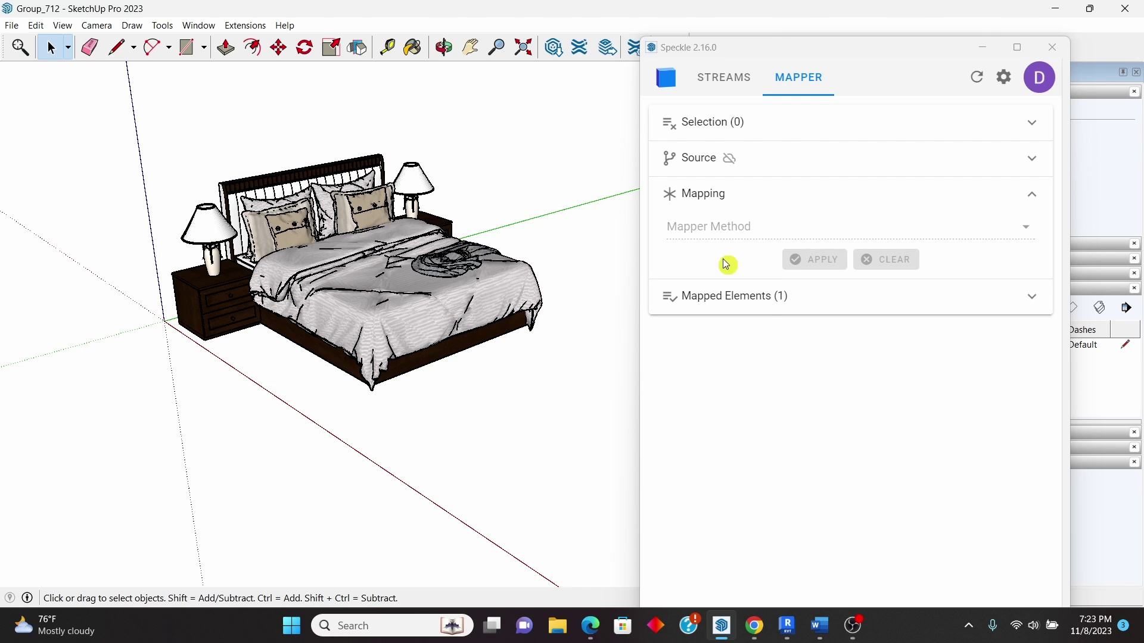
click(1032, 203)
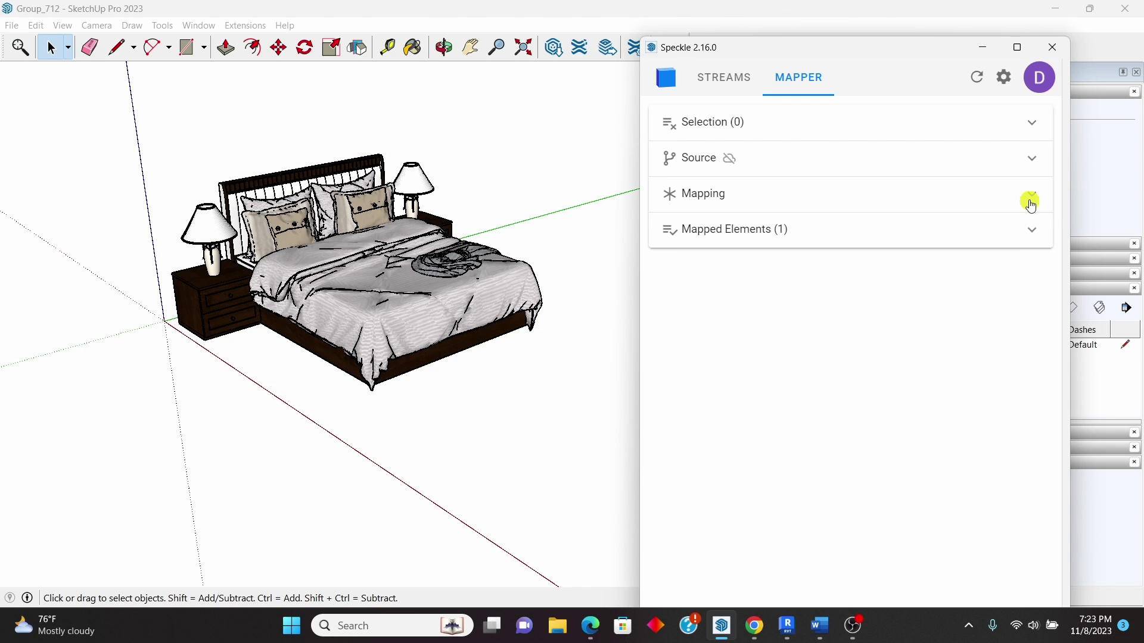
click(1031, 203)
Select the whole bed model, map it by its definition, and set the mapping name to BED SINKS
scroll(310, 343, down, 1)
drag(123, 142, 534, 477)
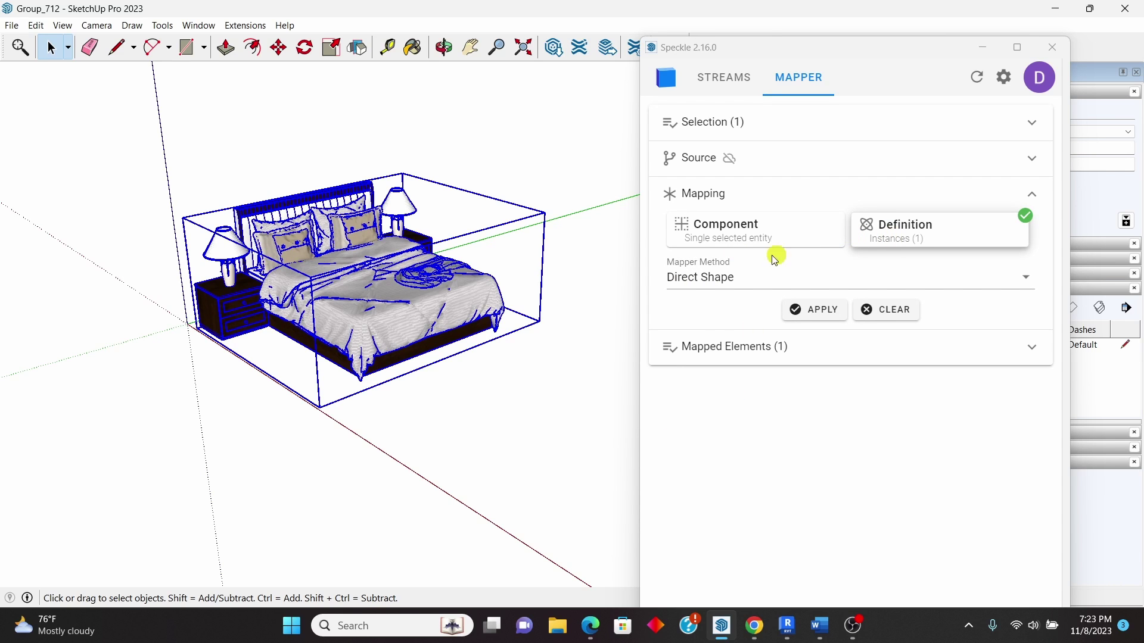
click(721, 241)
click(876, 225)
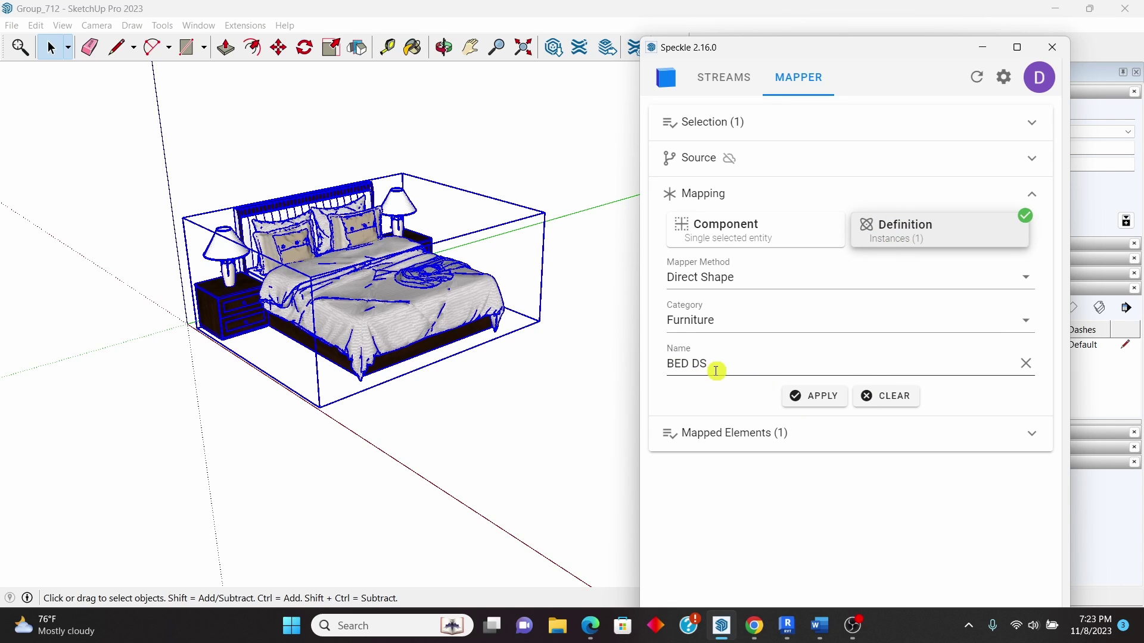
drag(728, 365, 533, 365)
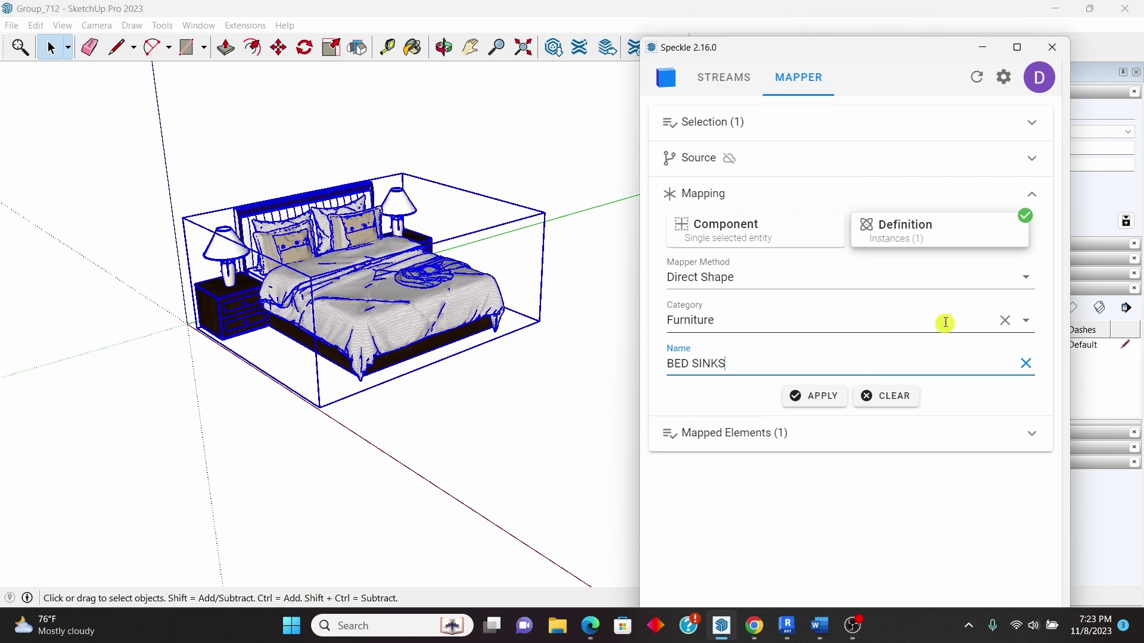
Choose Direct Shape as the bed's mapper method and Furniture as its category
click(1025, 275)
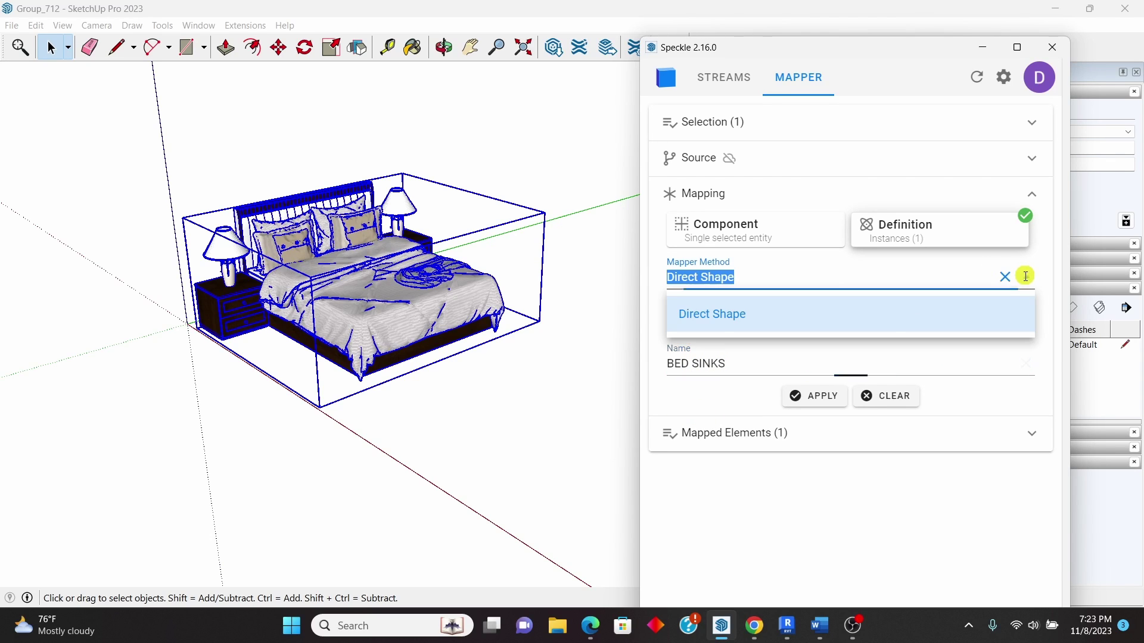
click(729, 314)
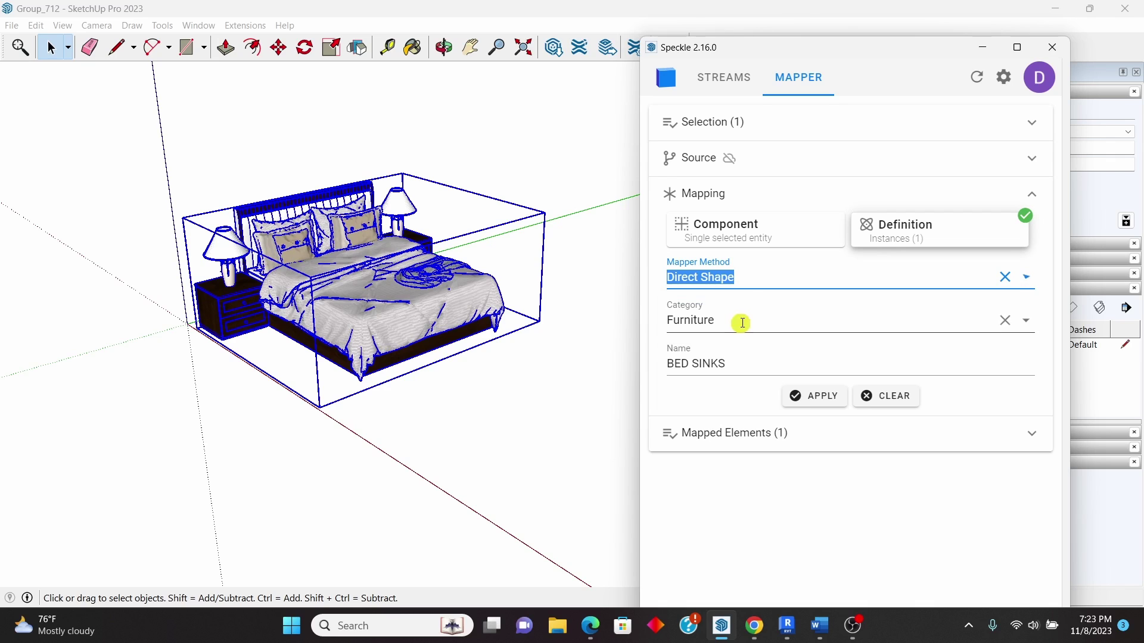
click(1025, 320)
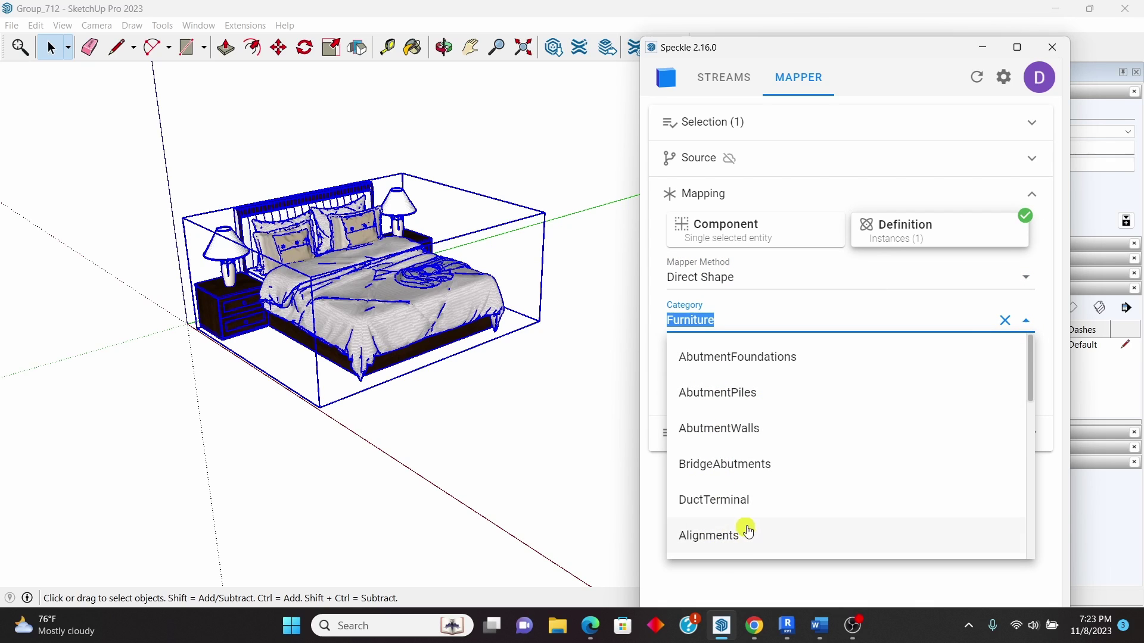
scroll(731, 437, down, 5)
scroll(756, 509, down, 4)
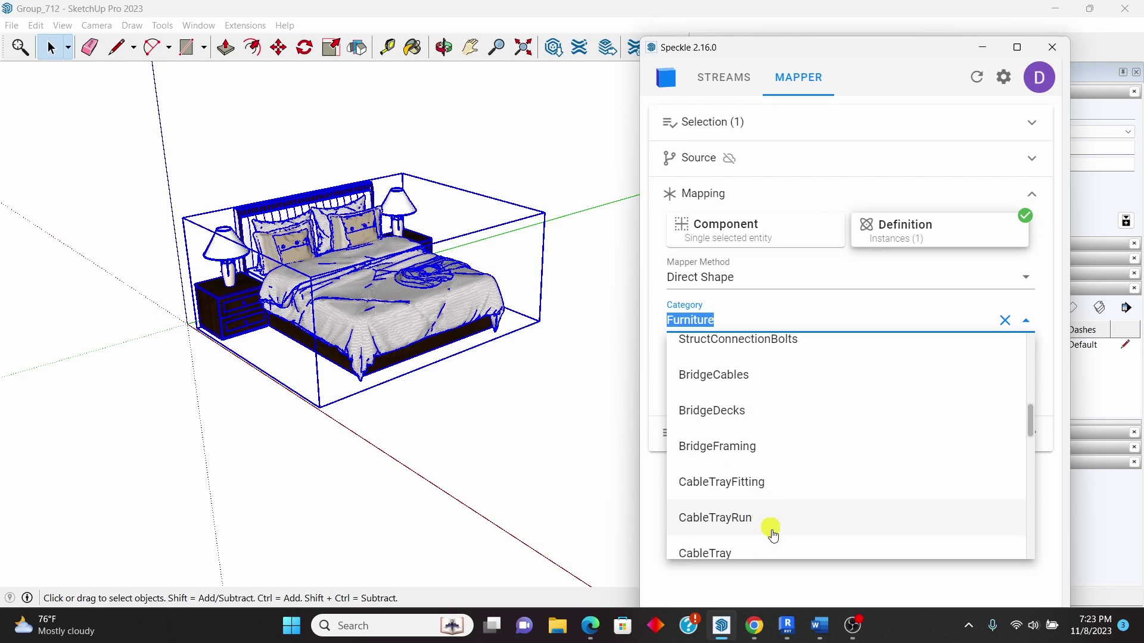
scroll(761, 500, down, 4)
scroll(741, 468, down, 2)
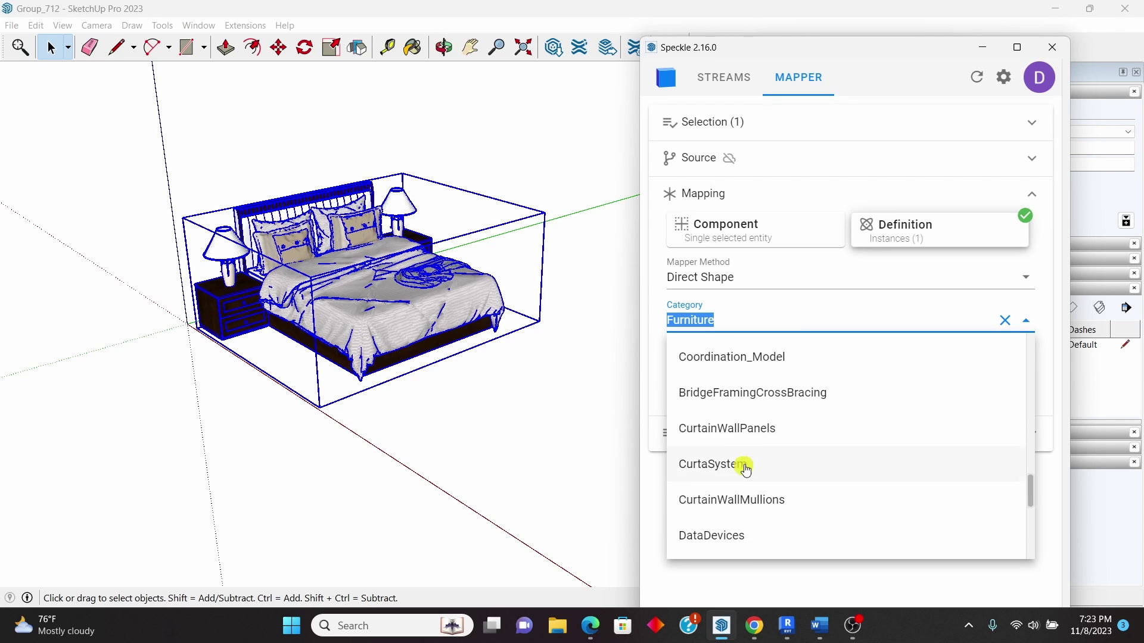
scroll(749, 429, up, 15)
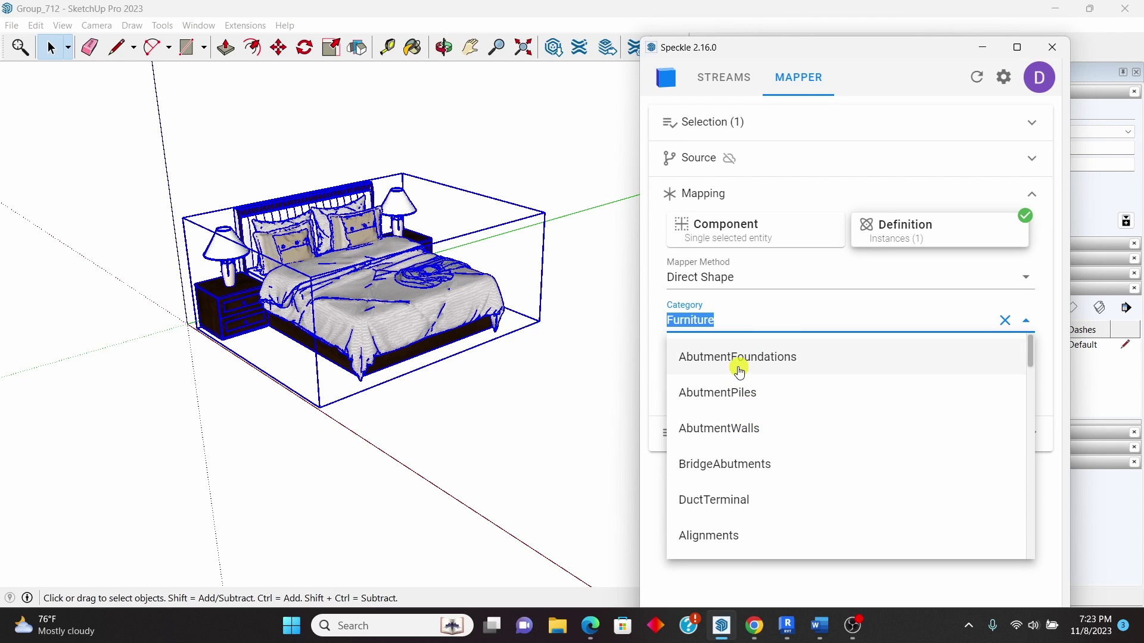
text(Fu)
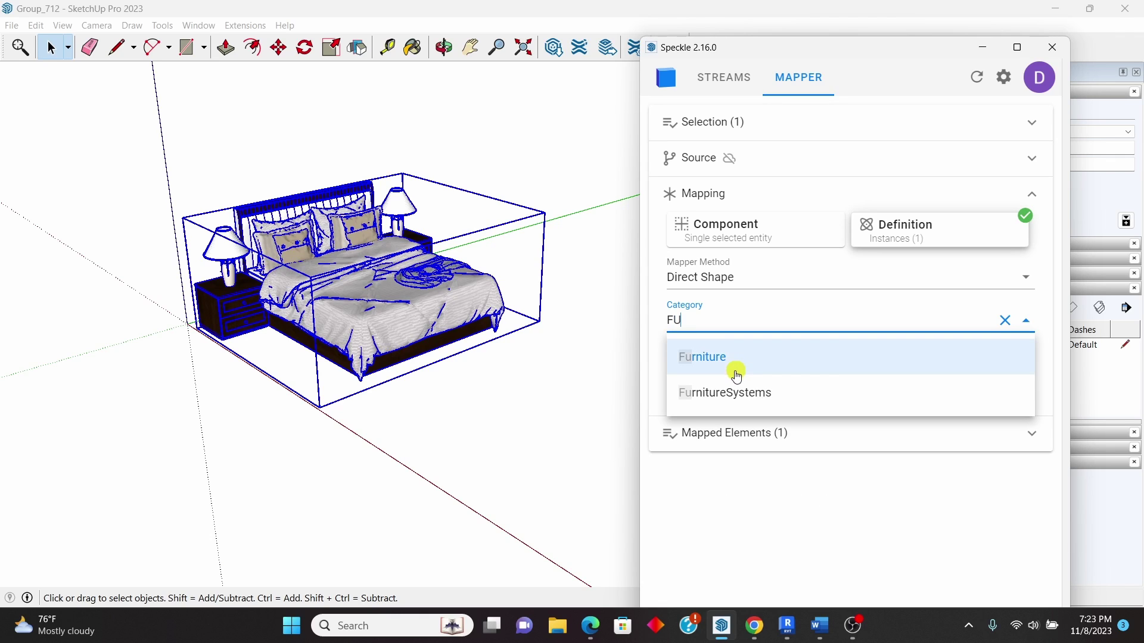
click(708, 355)
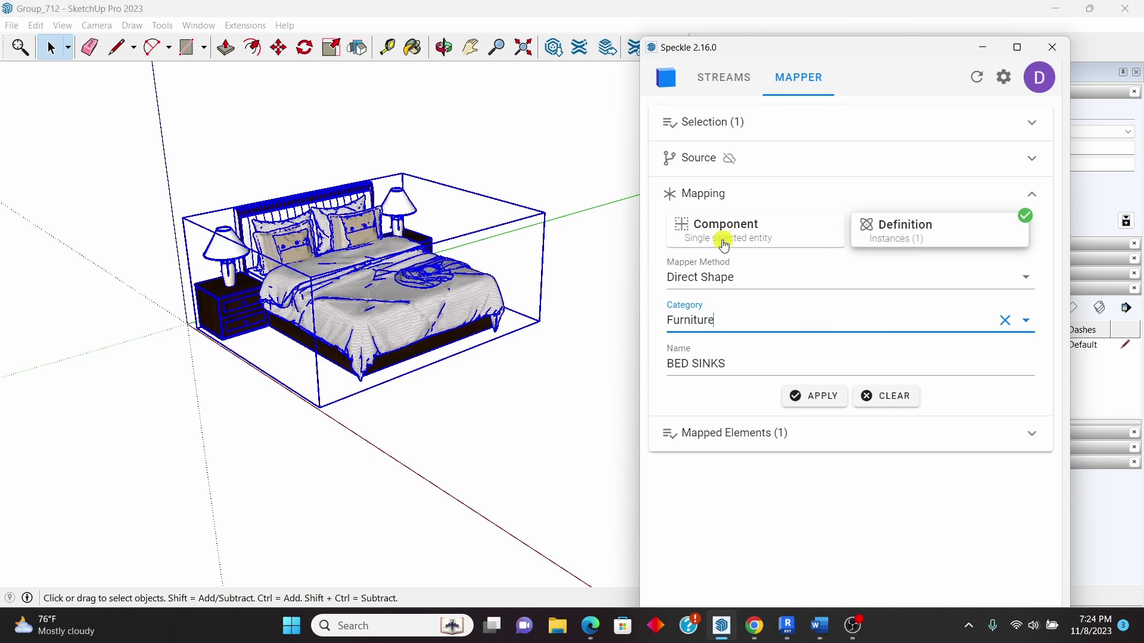
Apply the BED SINKS mapping to the selected bed definition
click(1026, 170)
click(1027, 159)
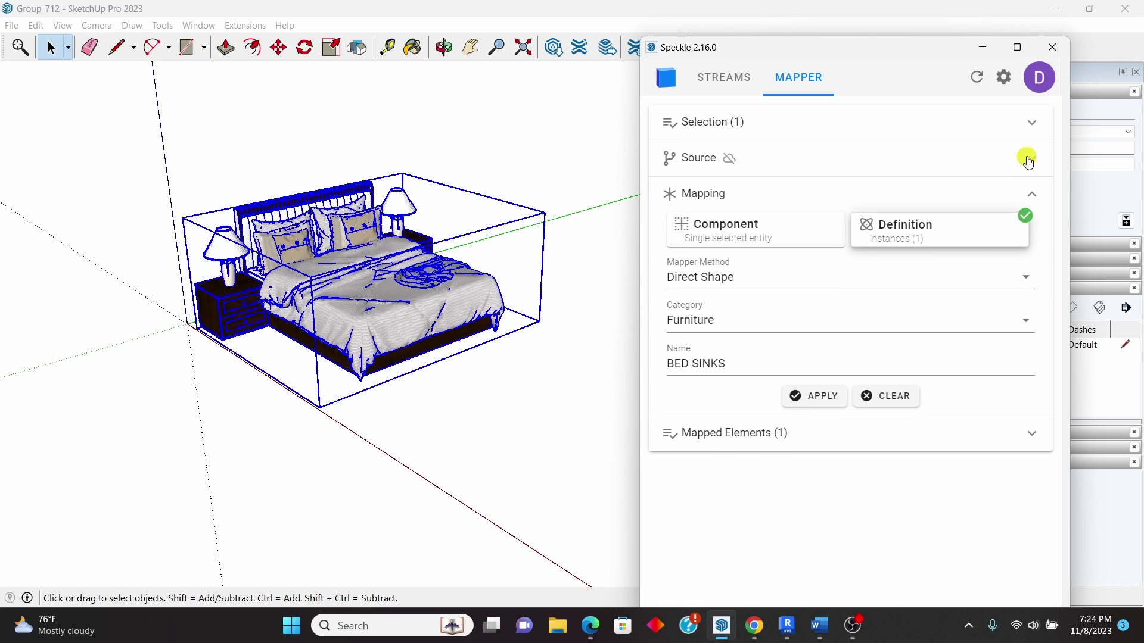
click(823, 404)
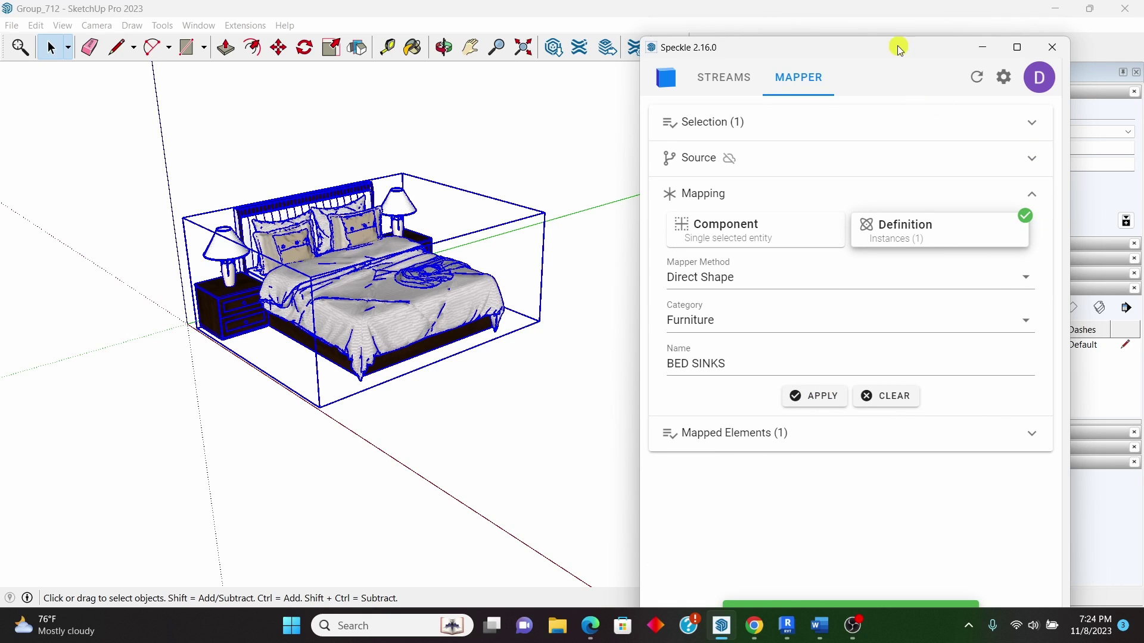
Create a new Speckle stream named BED SINKS
drag(899, 45, 898, 9)
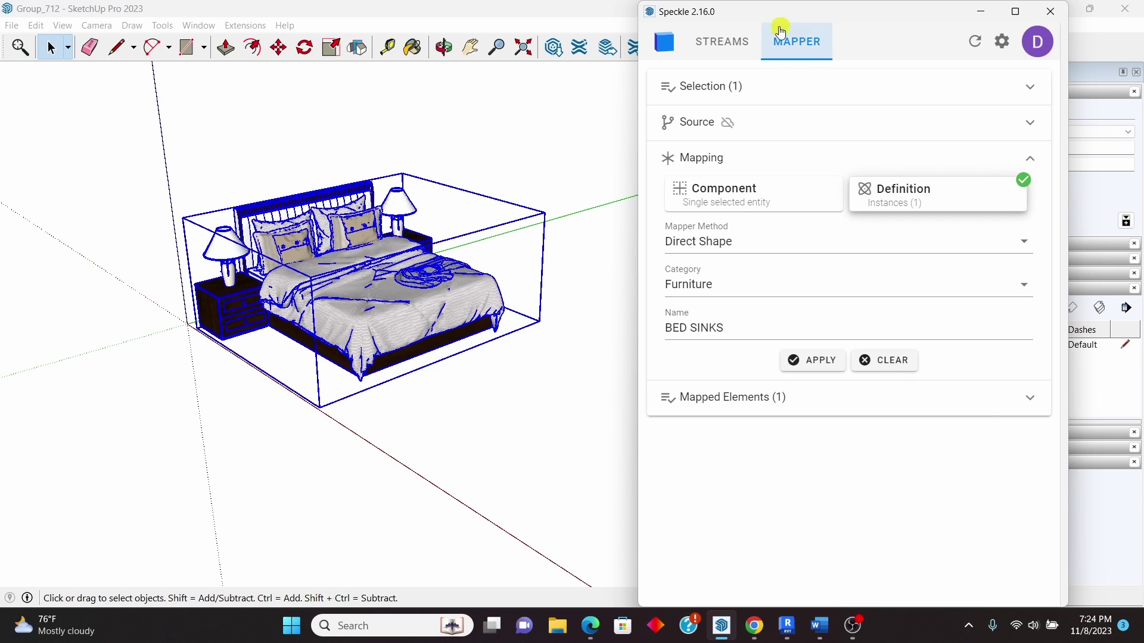
click(734, 59)
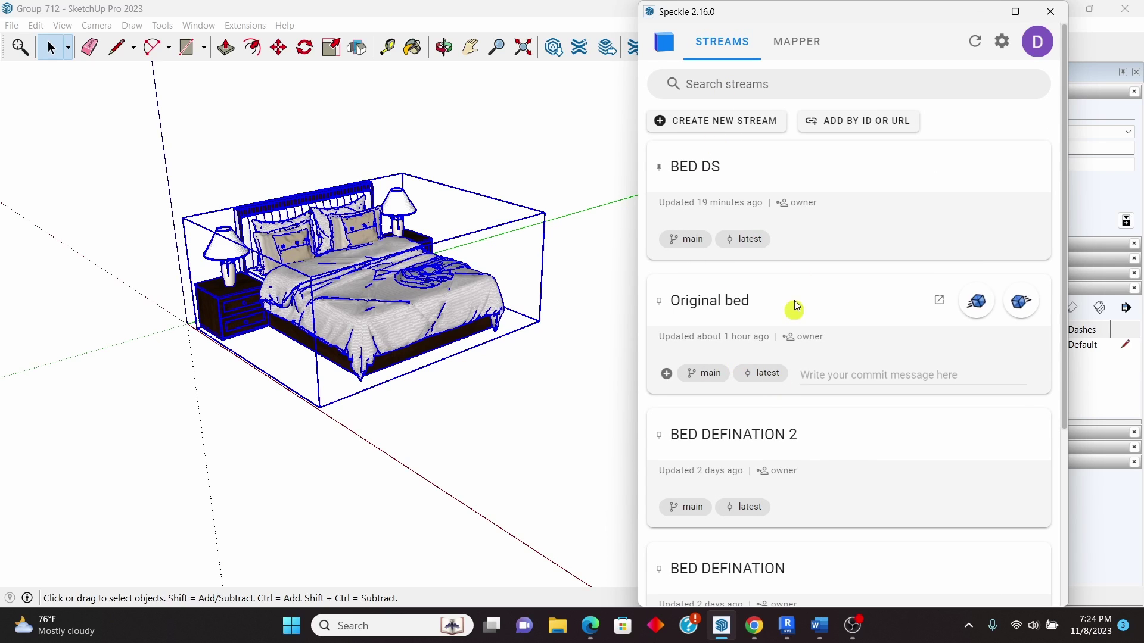
mouse_move(693, 165)
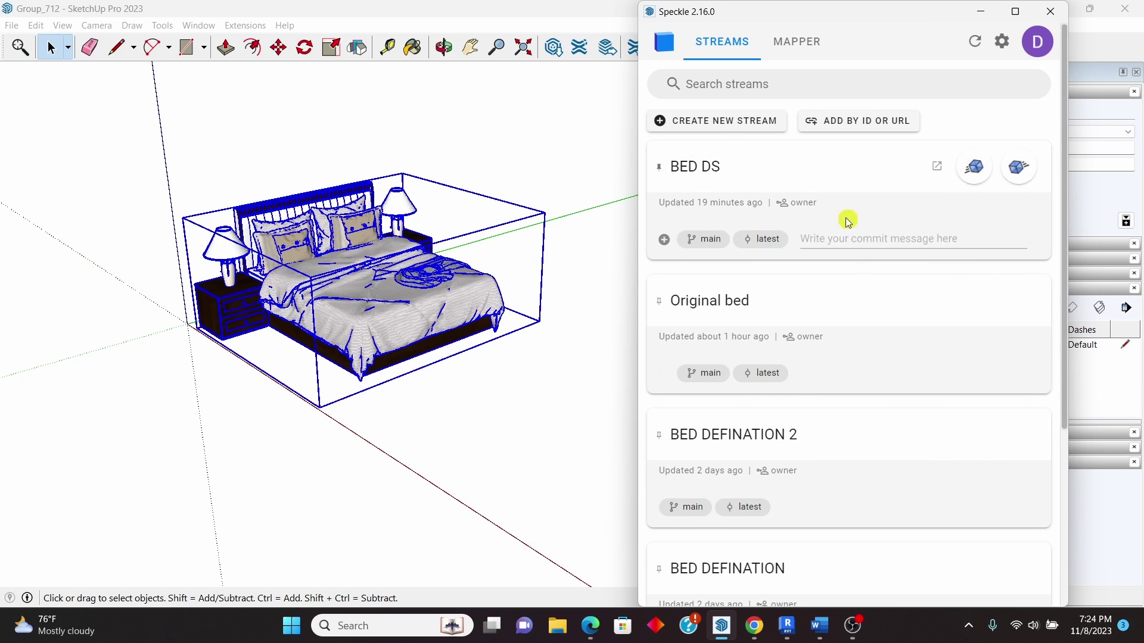
click(723, 122)
click(738, 288)
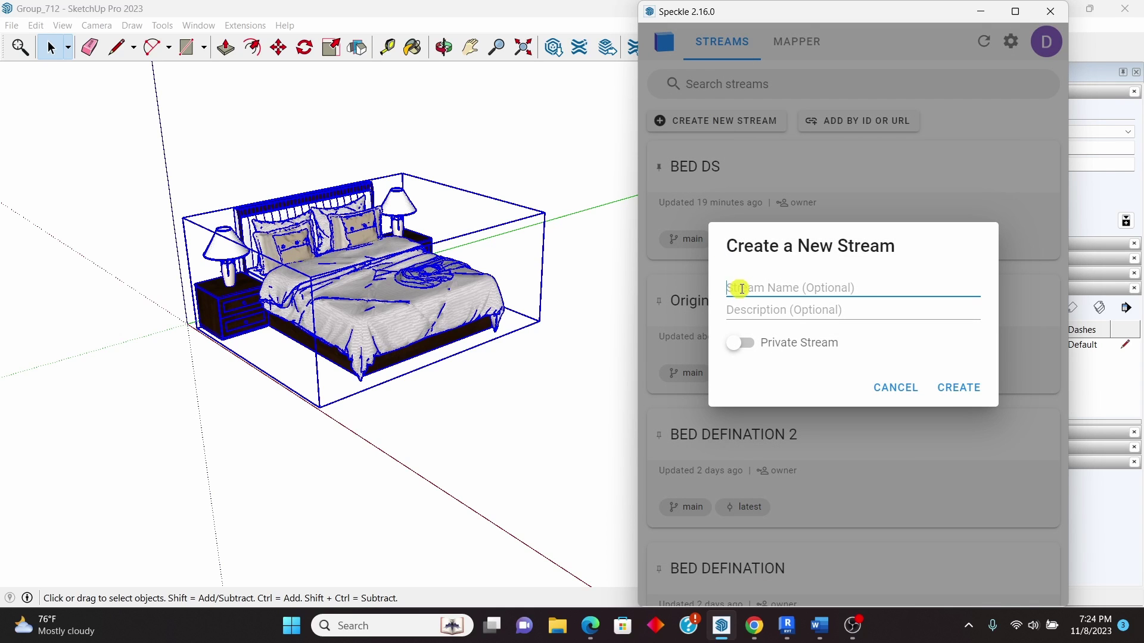
text(BED SINKS)
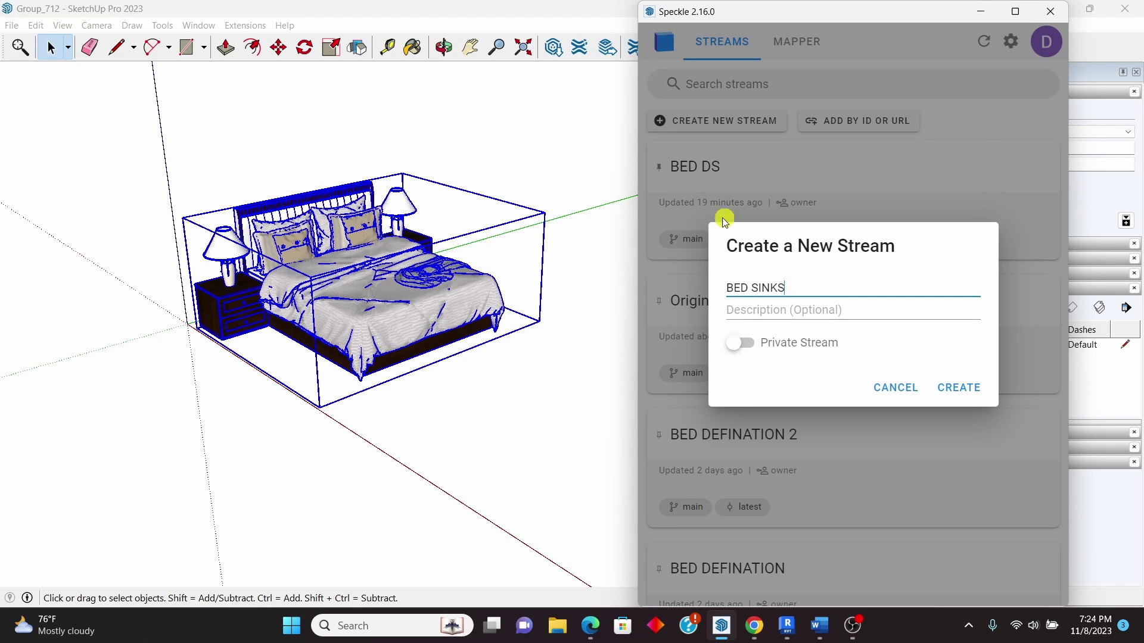
click(961, 390)
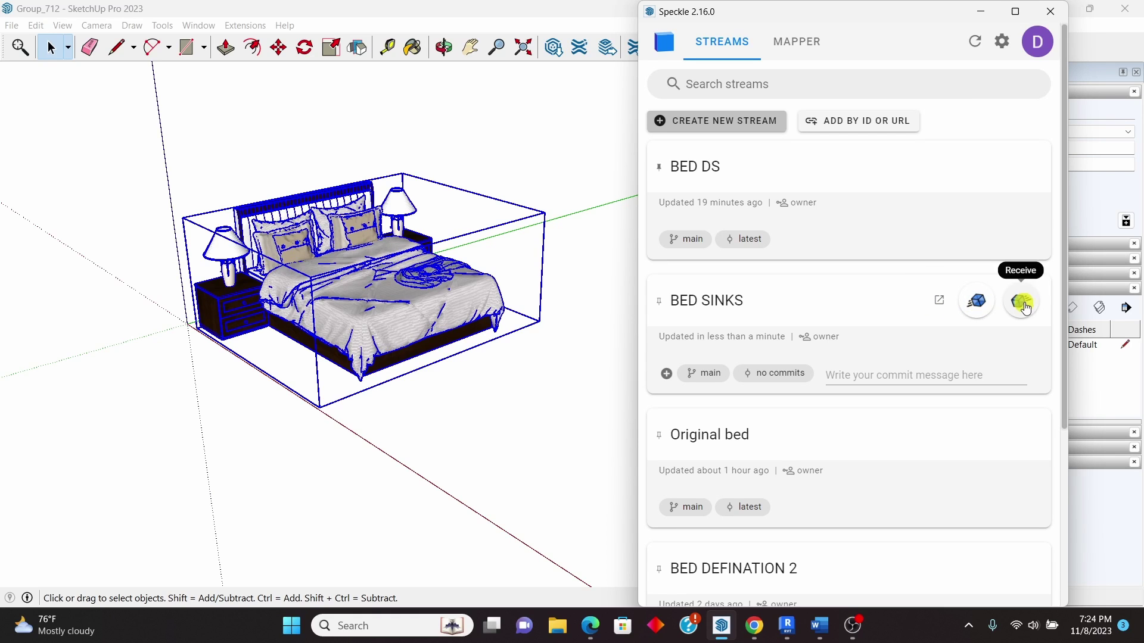
Send the selected bed model to the main branch of the BED SINKS stream
click(976, 306)
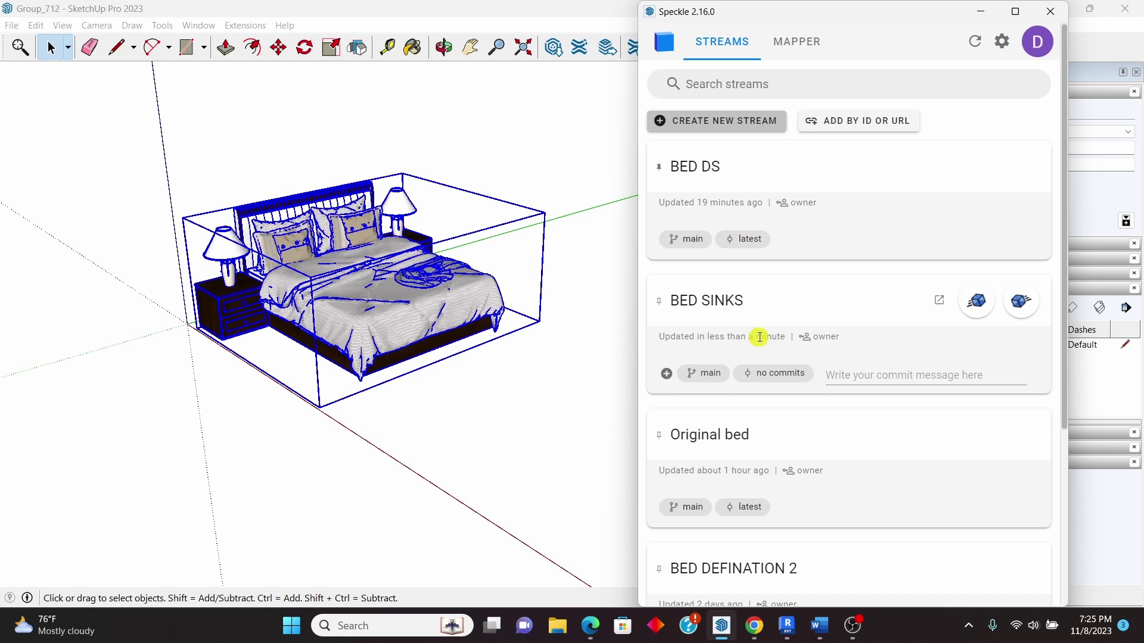
mouse_move(832, 308)
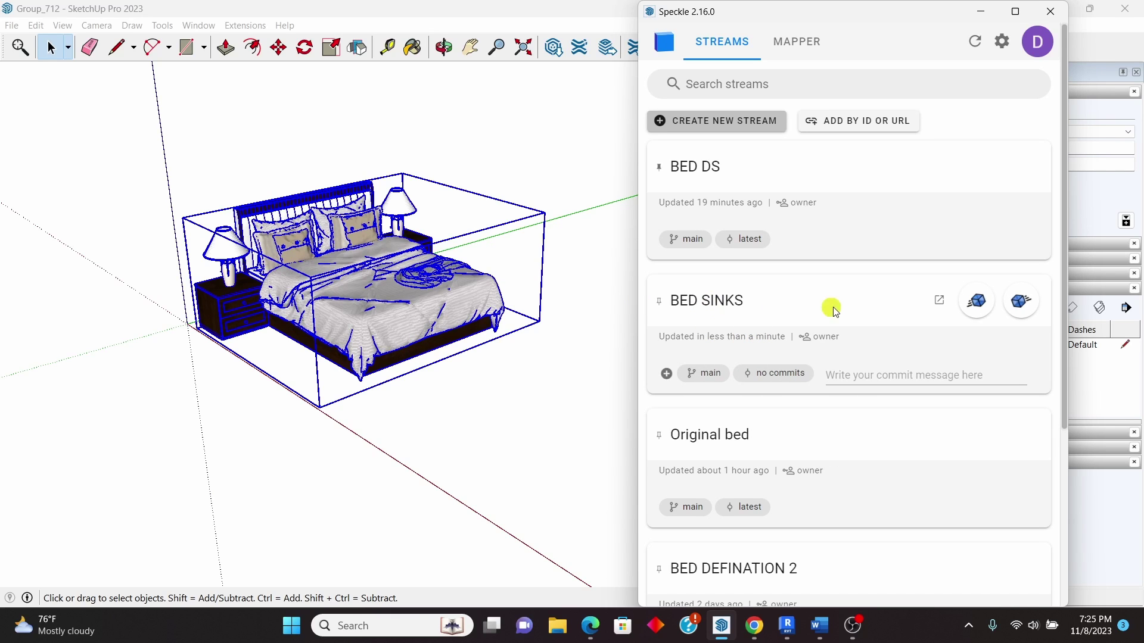
click(981, 307)
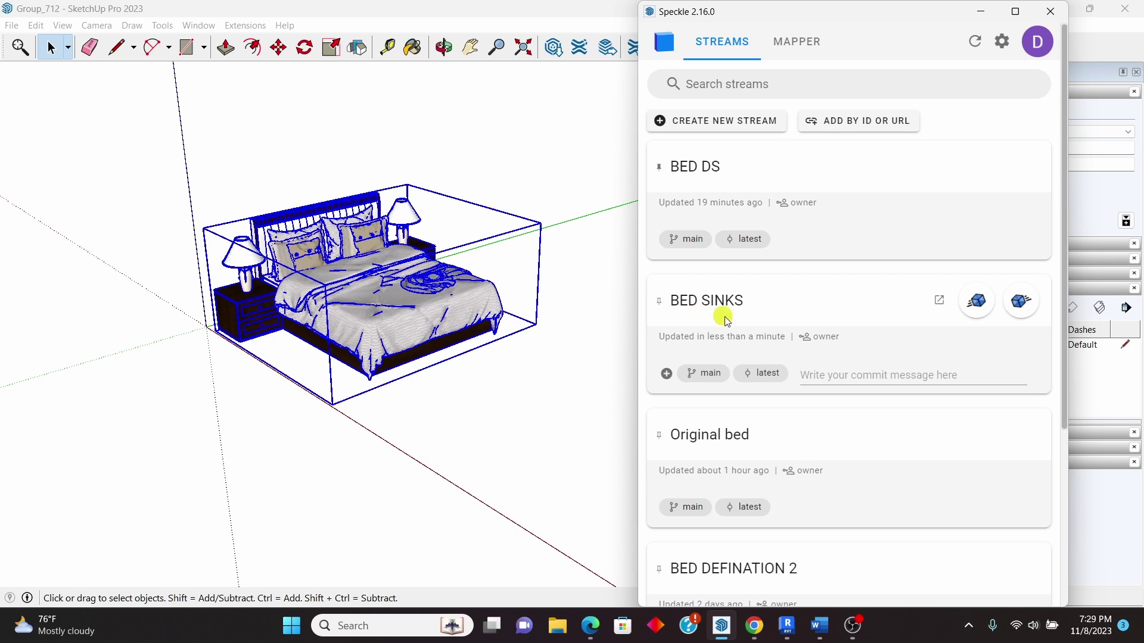
Open the BED SINKS stream in the web browser and show the main branch's "sent from sketchup" commit
scroll(821, 355, down, 1)
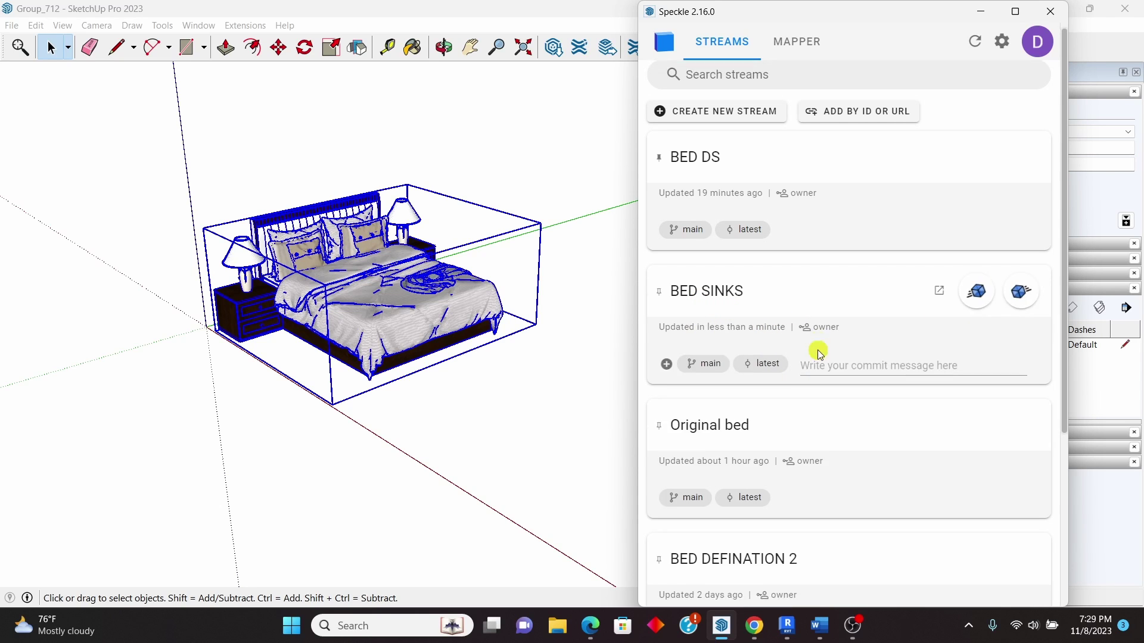
scroll(821, 352, down, 4)
scroll(819, 345, up, 4)
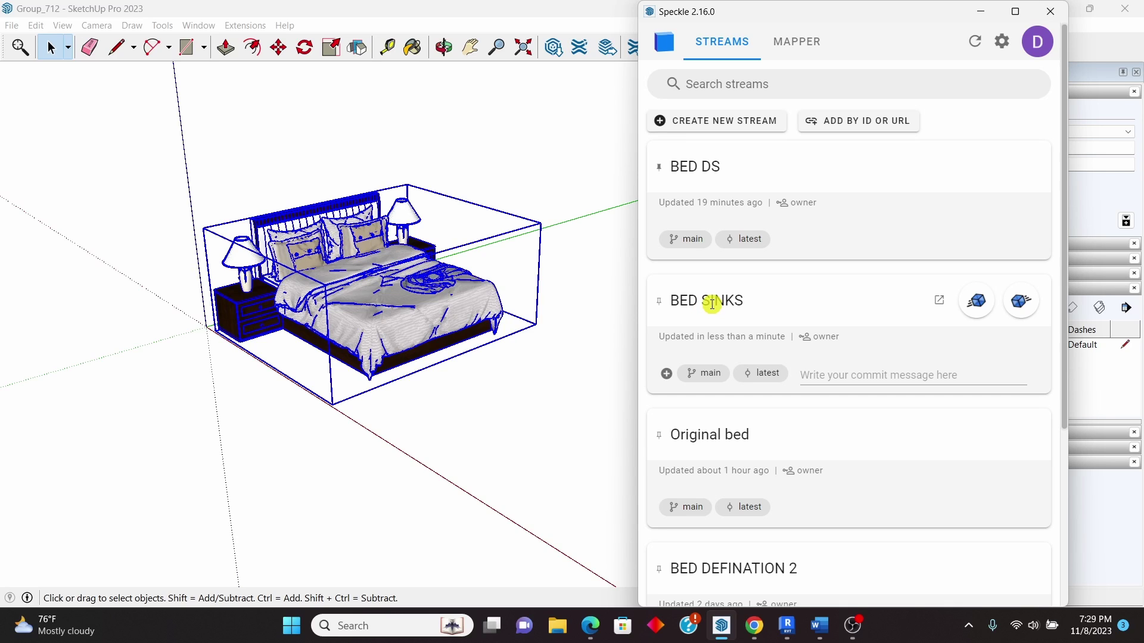
click(941, 304)
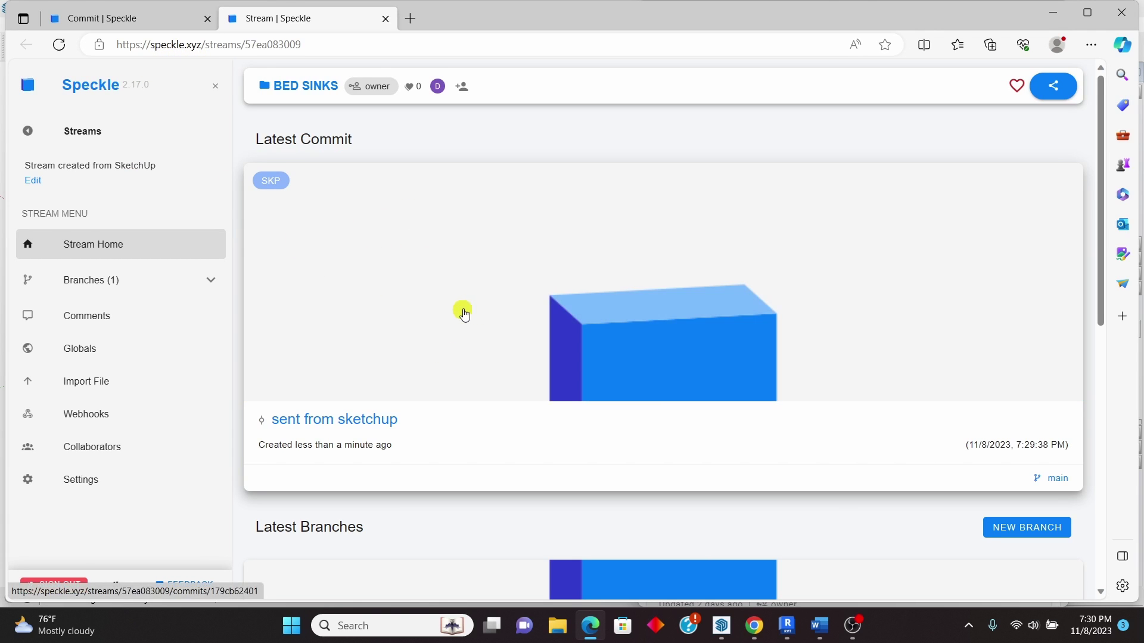
scroll(340, 286, down, 10)
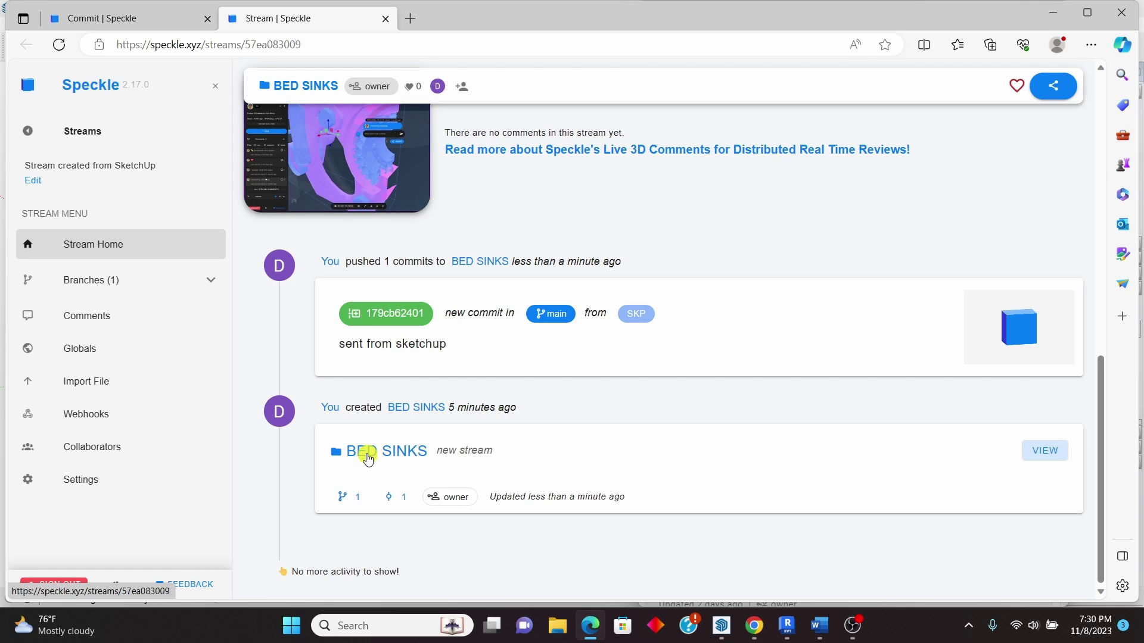
double_click(343, 499)
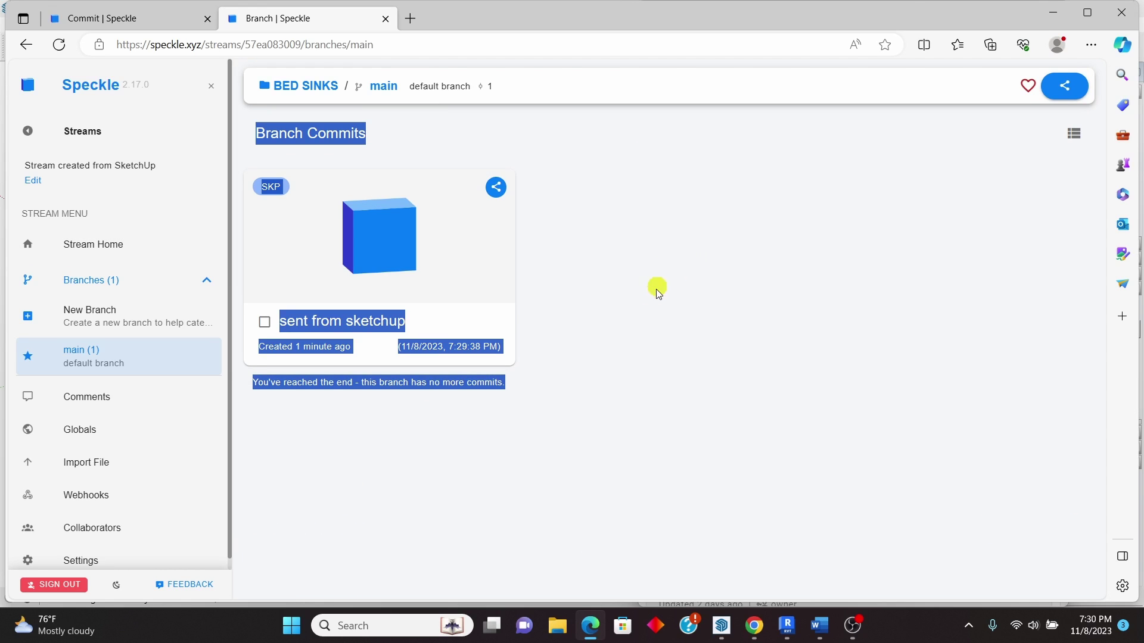
click(378, 250)
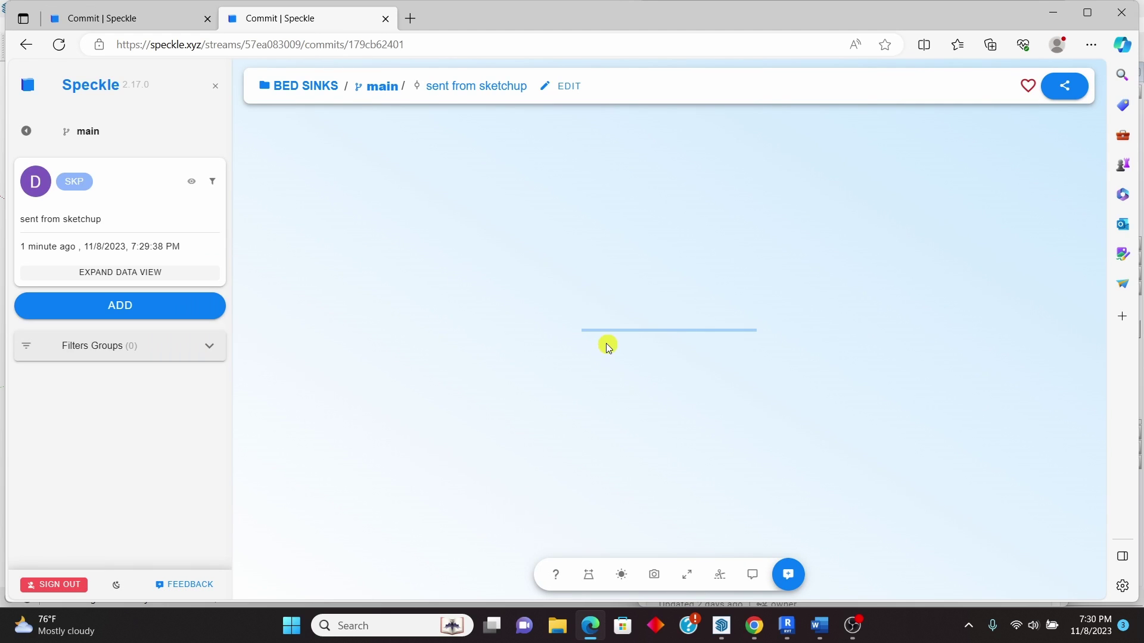
Examine the uploaded bed's geometry and textures from several angles and distances in the online 3D viewer
scroll(812, 365, up, 5)
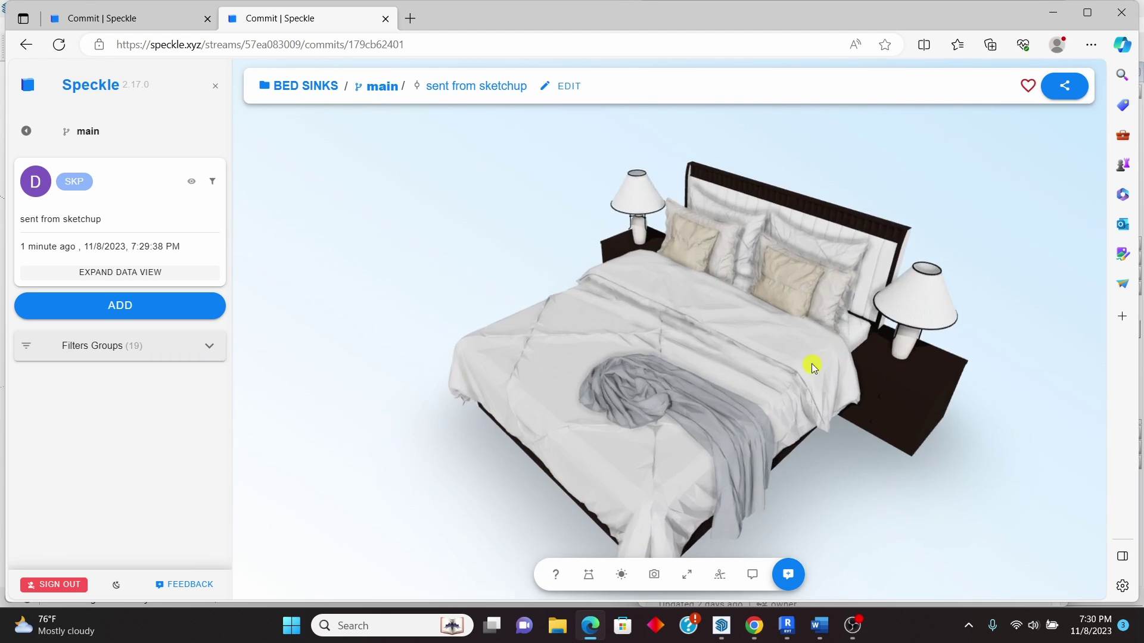
scroll(624, 315, down, 5)
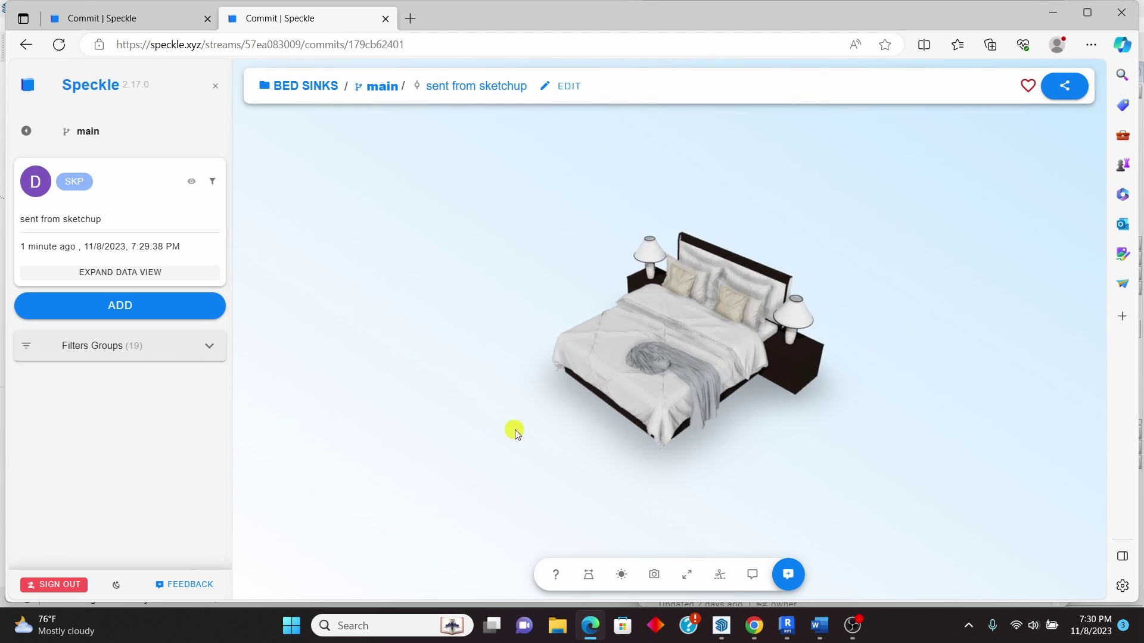
drag(513, 431, 646, 322)
scroll(647, 337, up, 5)
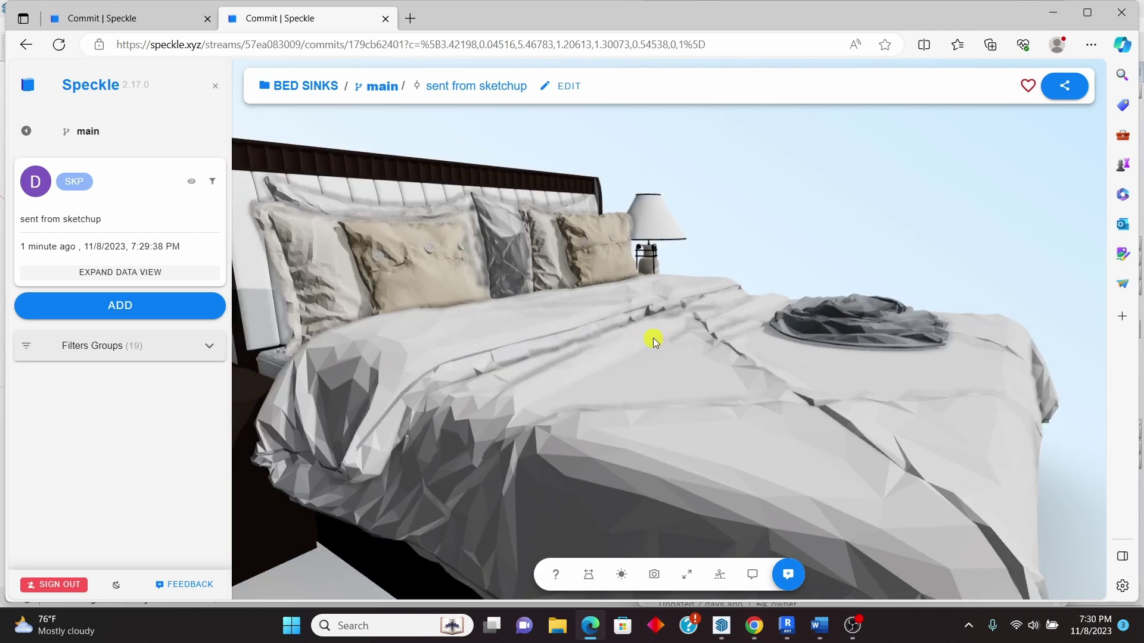
scroll(598, 331, down, 5)
drag(787, 301, 770, 280)
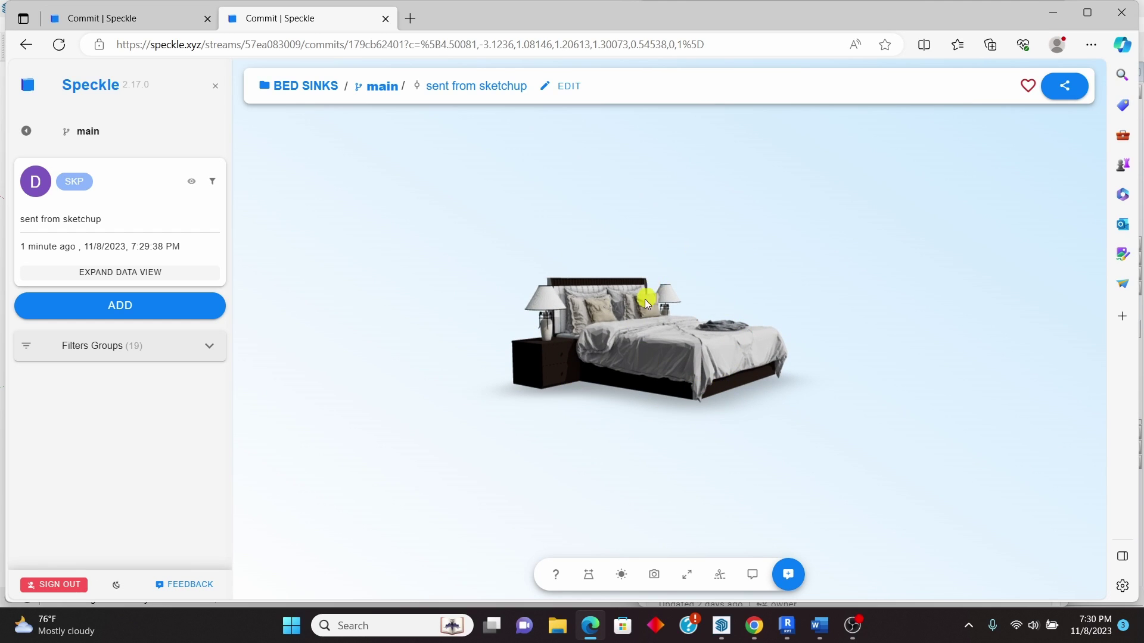
mouse_move(803, 301)
mouse_down()
mouse_move(814, 330)
mouse_move(804, 381)
mouse_move(801, 331)
mouse_move(817, 315)
mouse_up()
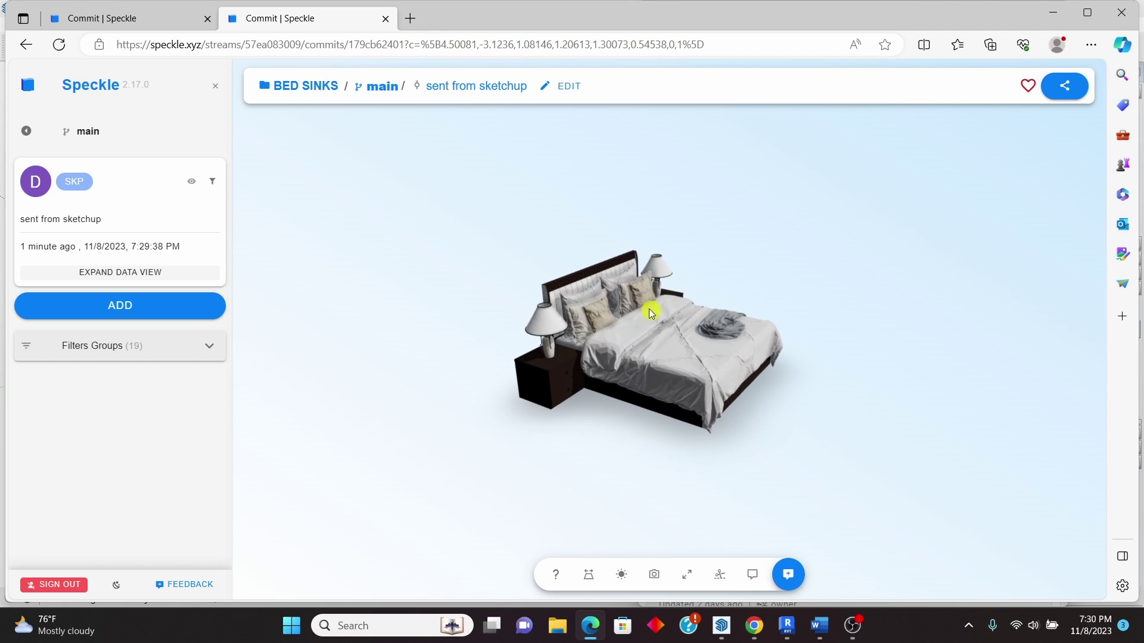
scroll(735, 396, up, 3)
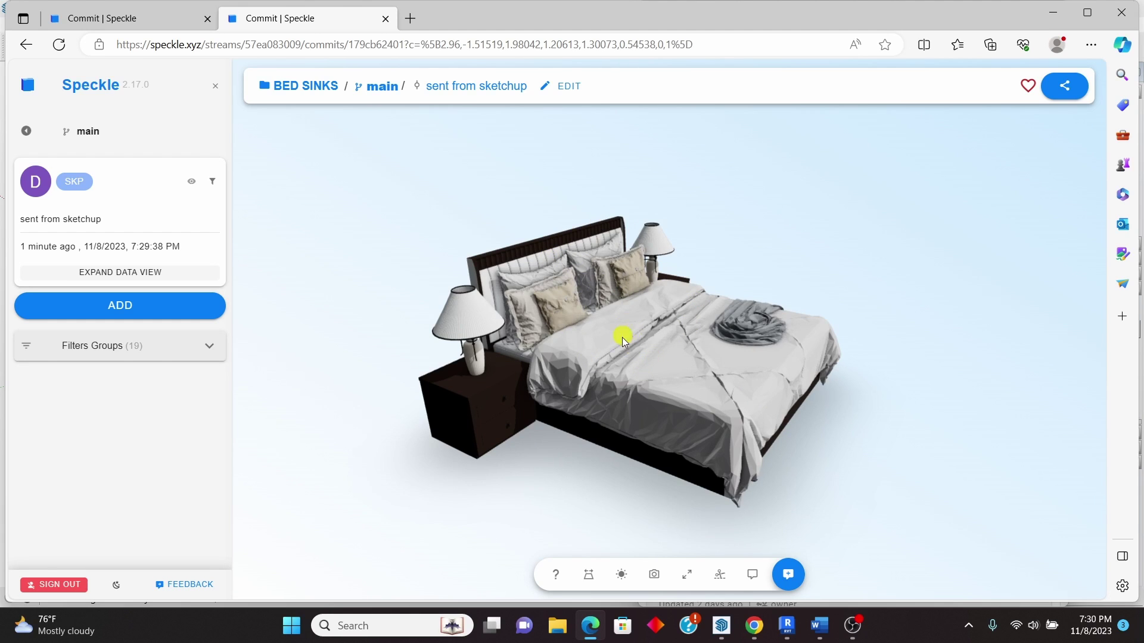
scroll(498, 248, down, 5)
scroll(655, 365, up, 6)
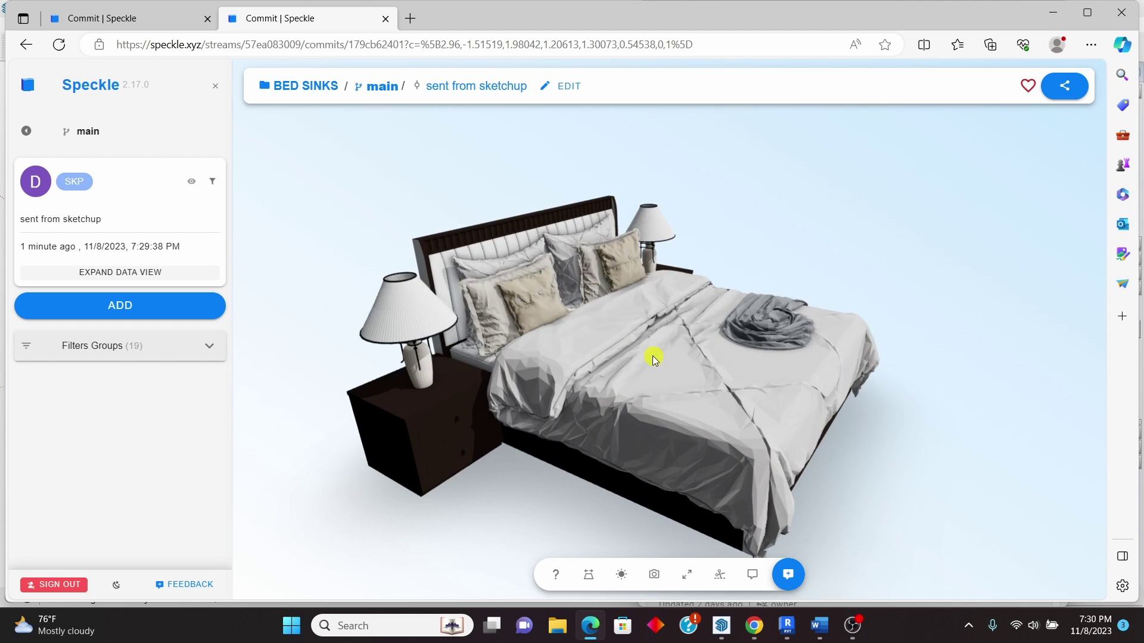
Switch to the Revit project and open the Speckle Revit Connector
scroll(548, 324, down, 3)
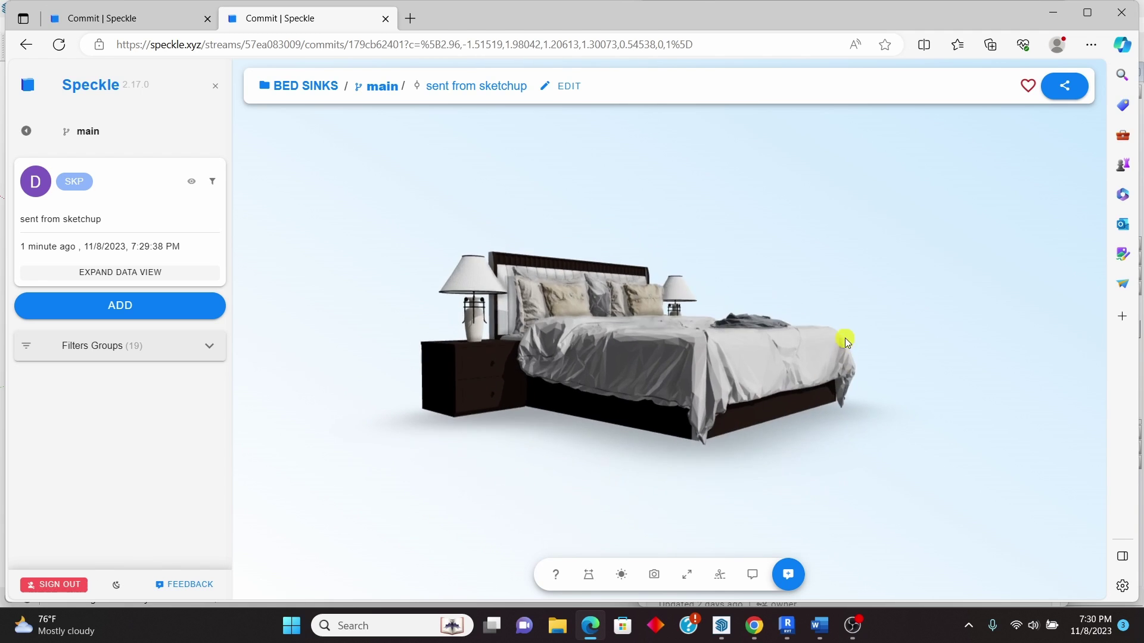
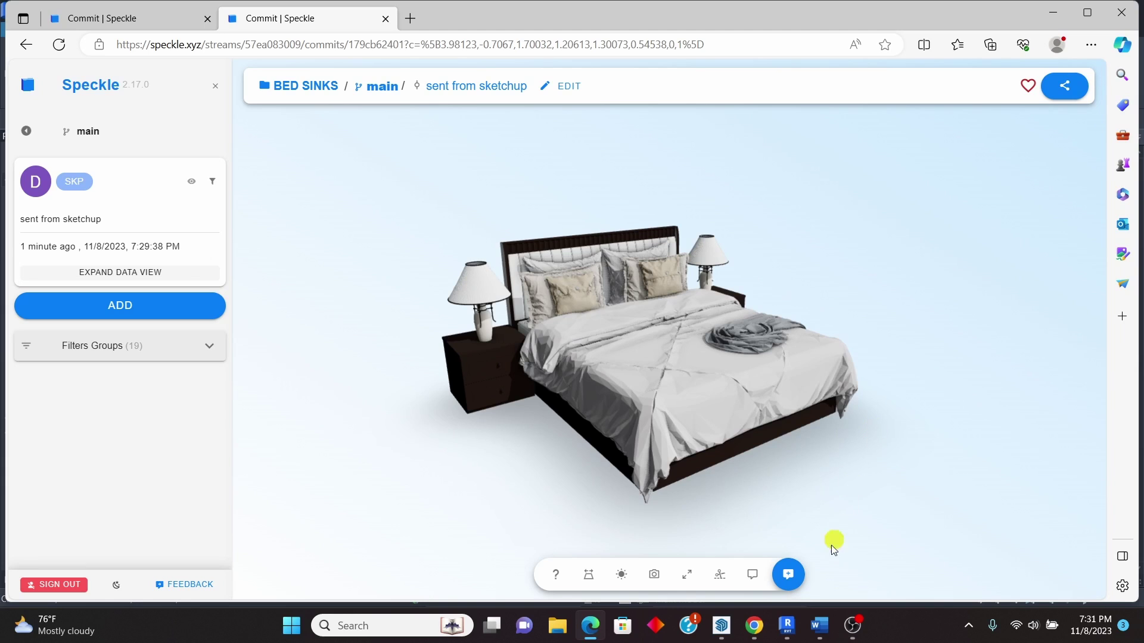
mouse_move(786, 625)
click(814, 559)
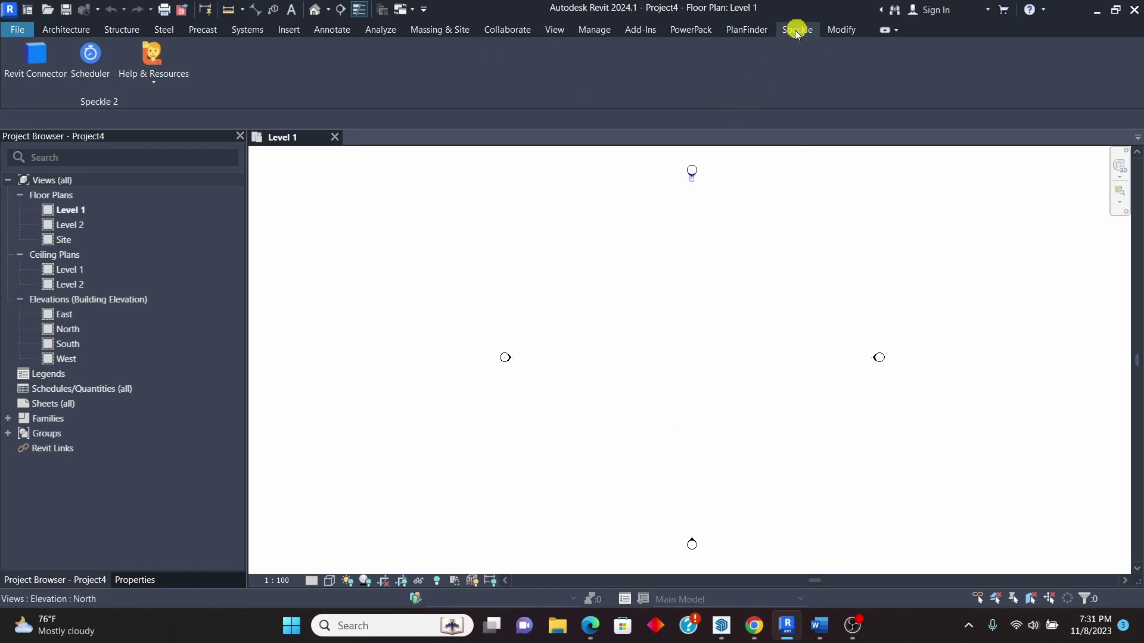
click(41, 58)
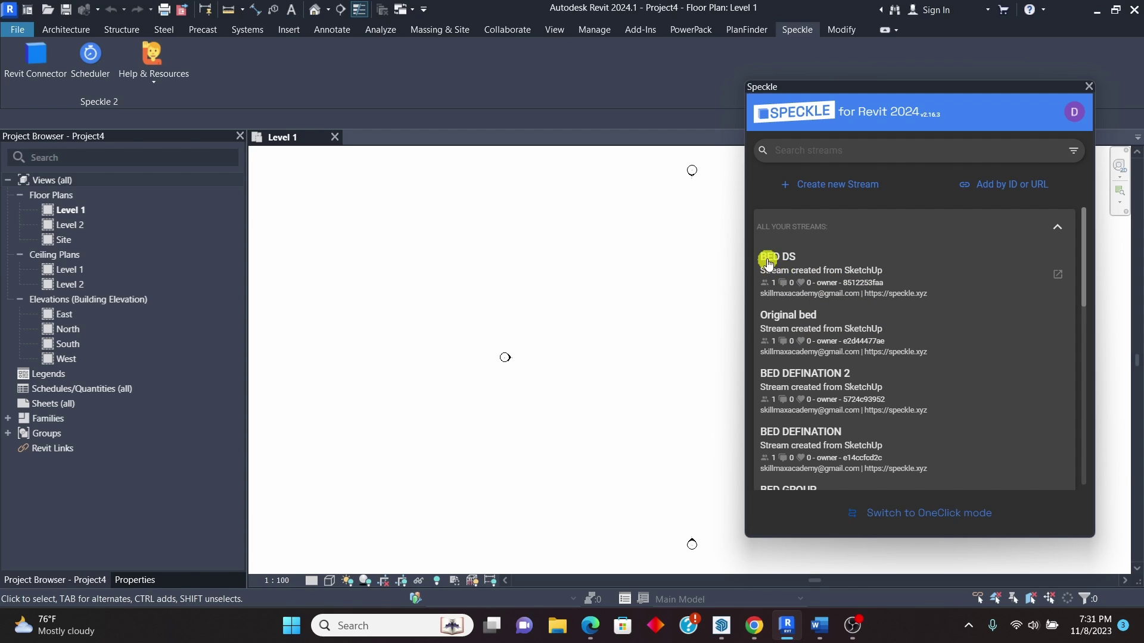
click(1002, 189)
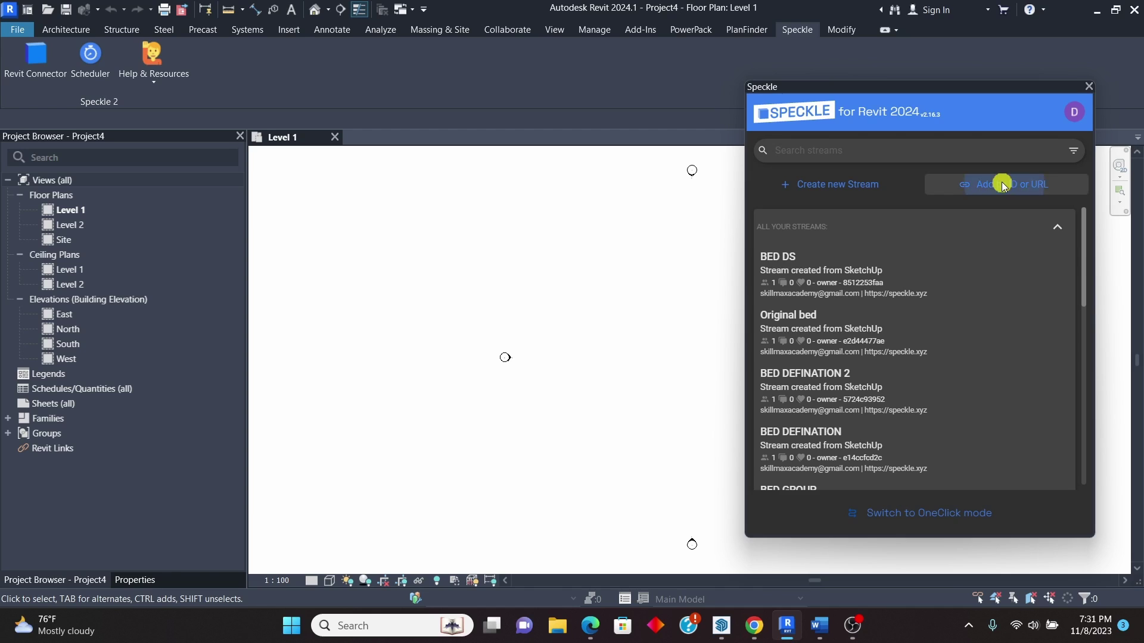
click(963, 358)
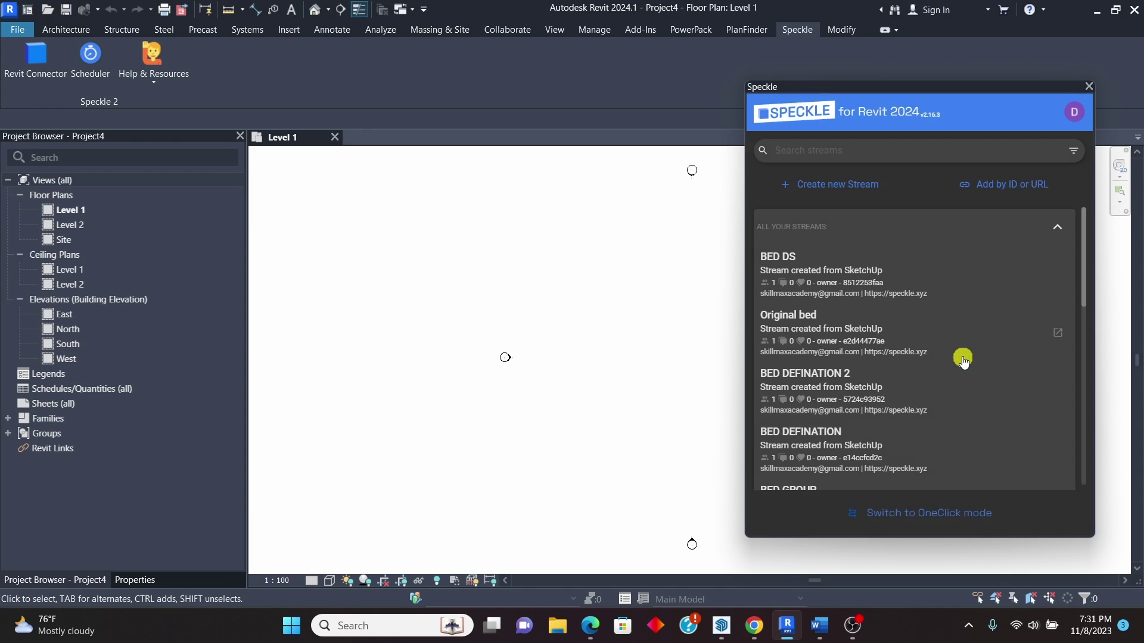
click(1002, 186)
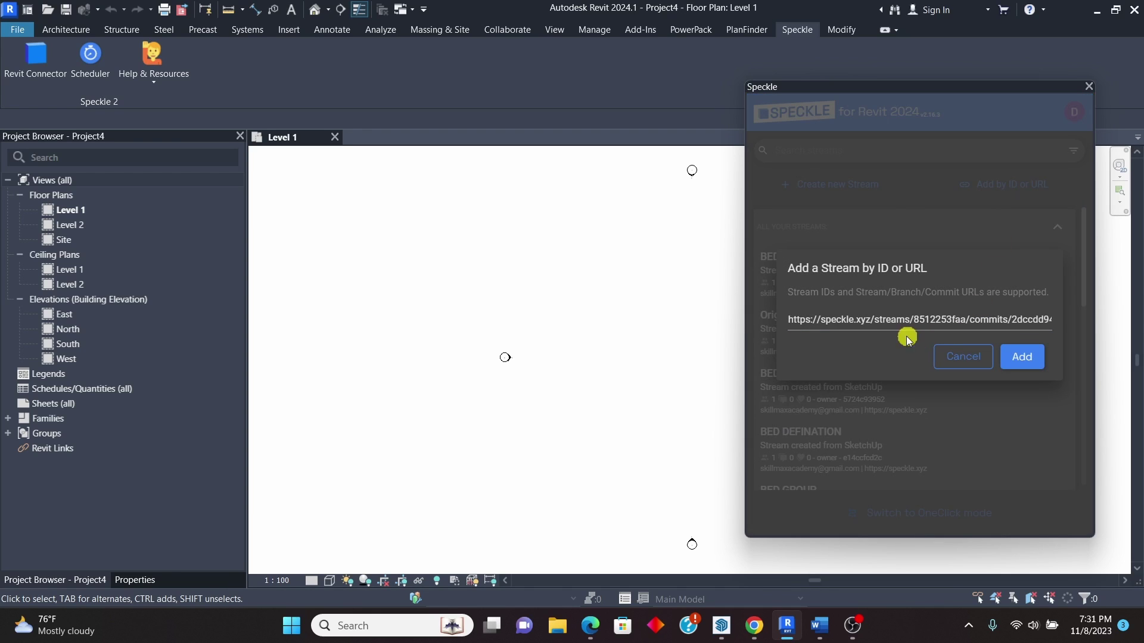
click(955, 356)
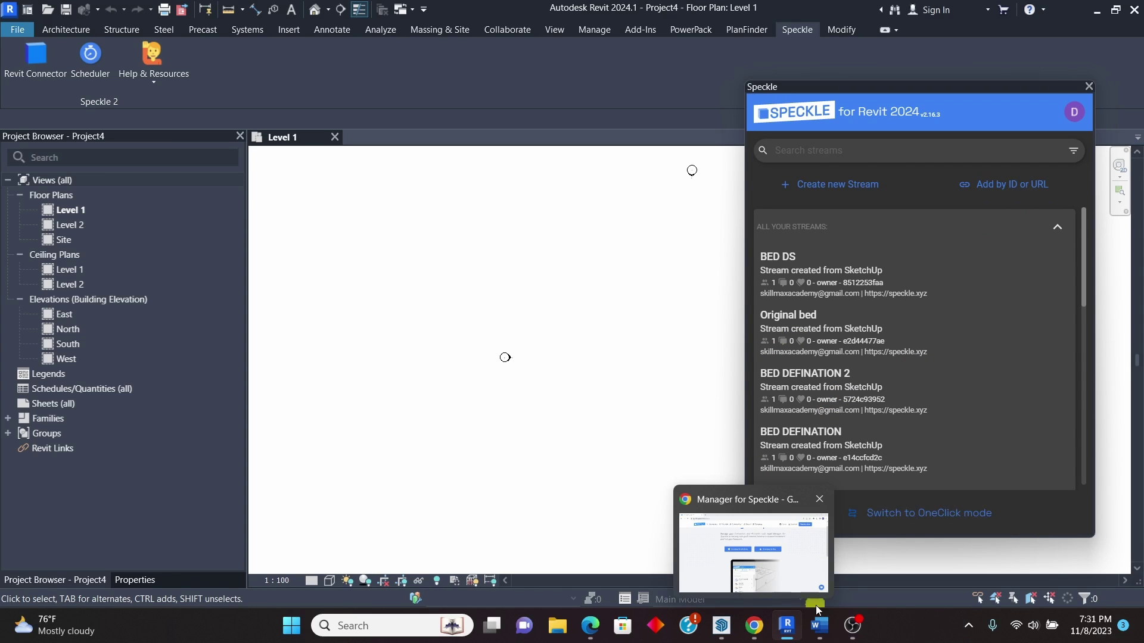
Switch to the browser and copy the commit URL from the sharing options of the BED SINKS "sent from sketchup" commit
mouse_move(833, 631)
mouse_move(756, 632)
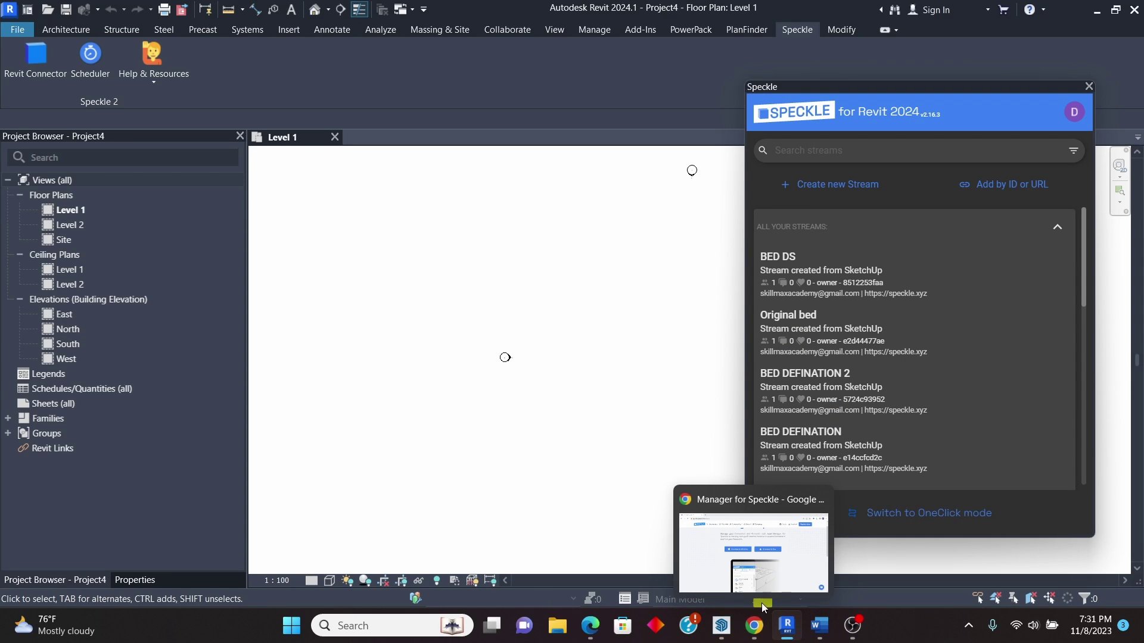
mouse_move(590, 631)
click(631, 551)
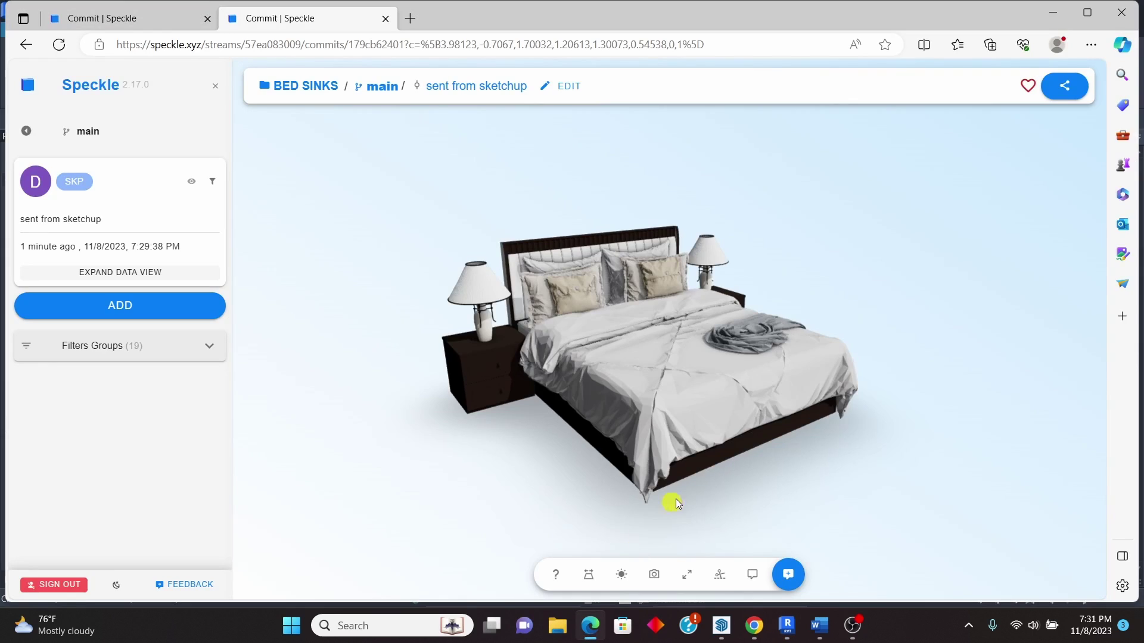
click(1065, 87)
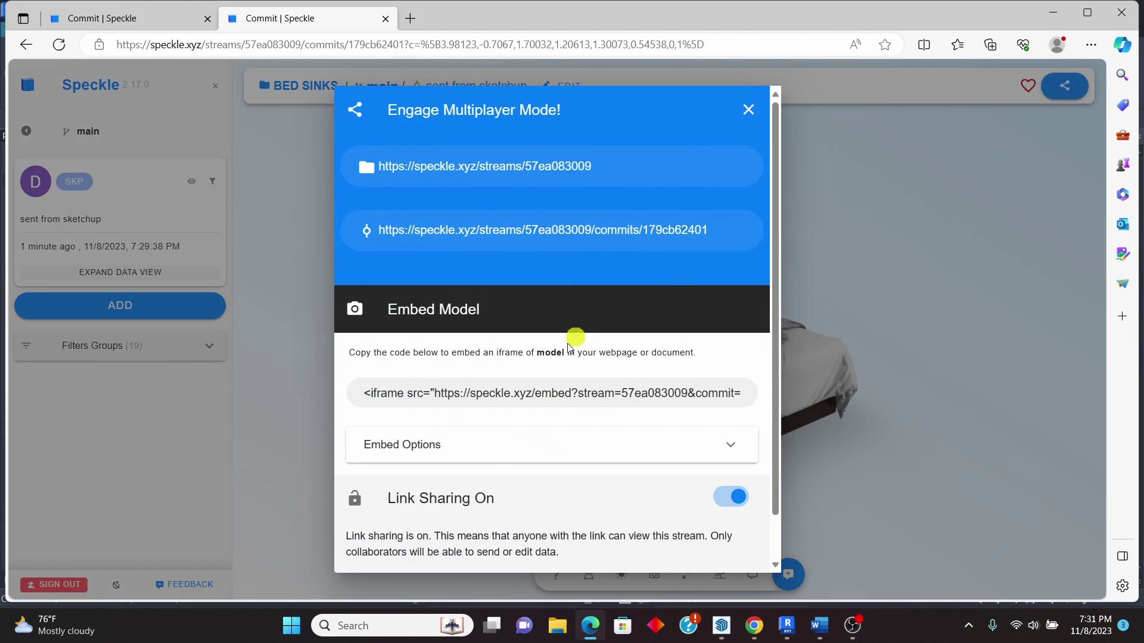
click(579, 232)
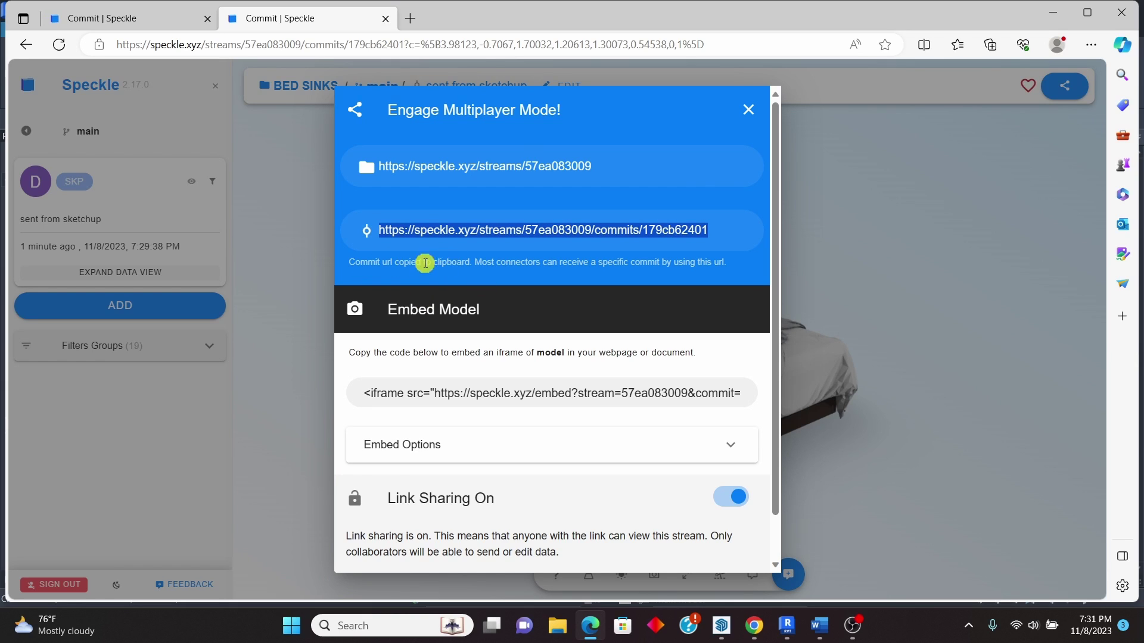
Return to Revit, add the BED SINKS stream to the Speckle connector by the copied commit URL and open it
mouse_move(787, 626)
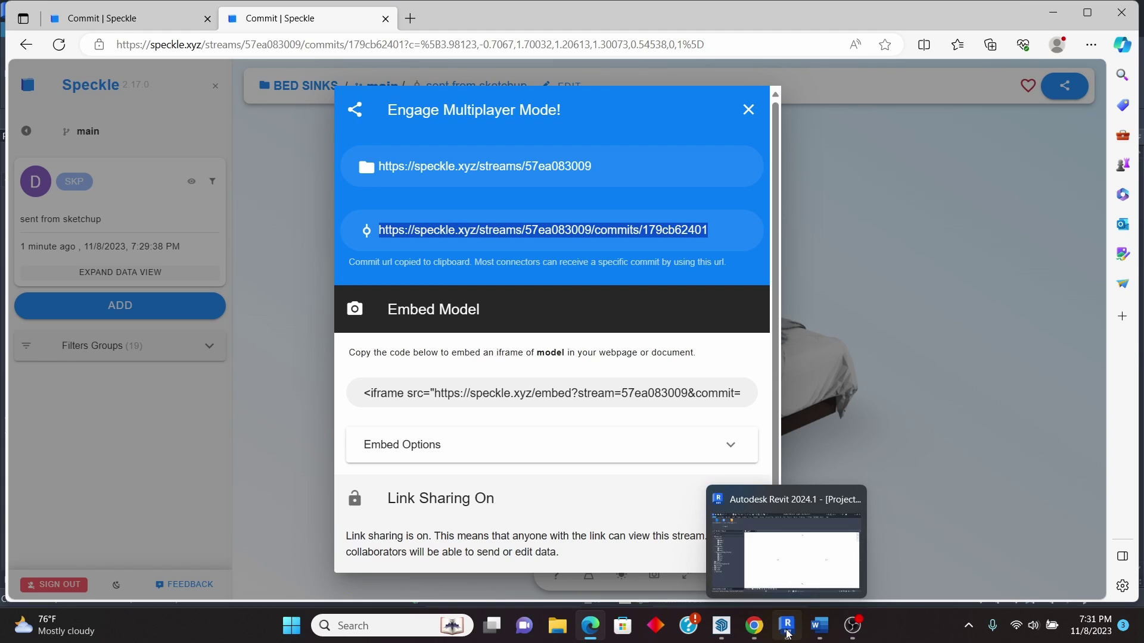
click(802, 562)
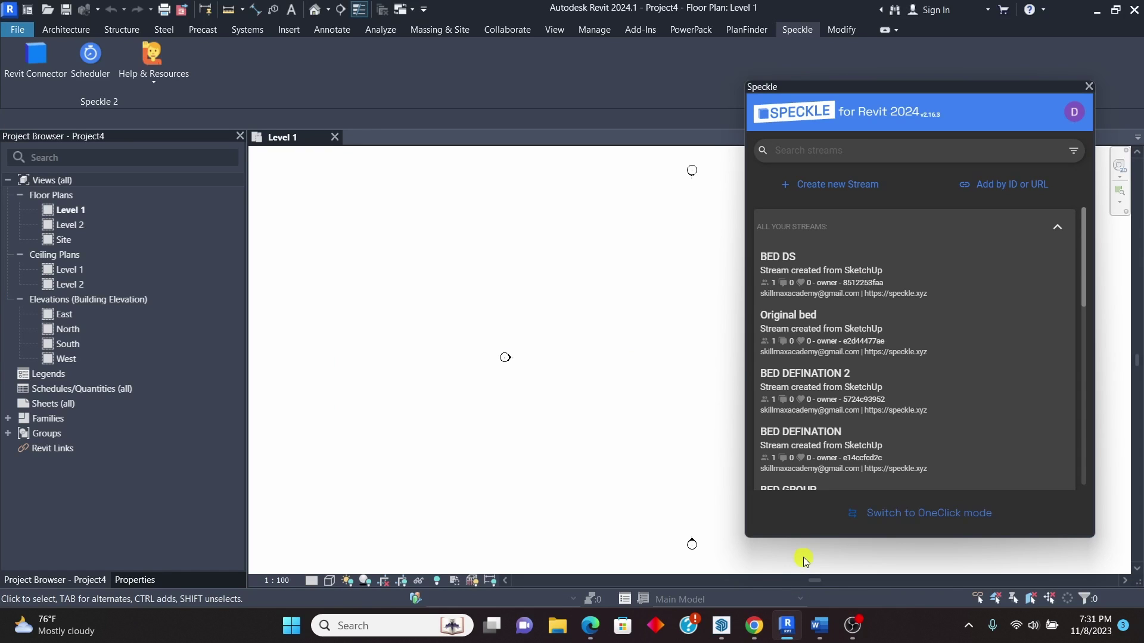
click(995, 184)
click(969, 319)
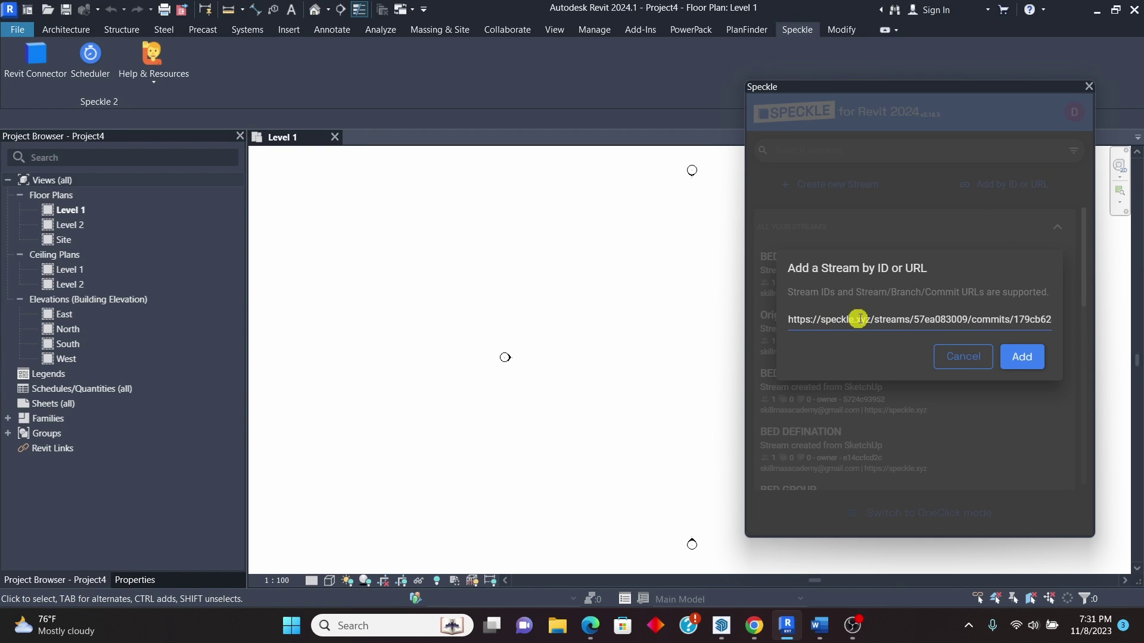
click(864, 270)
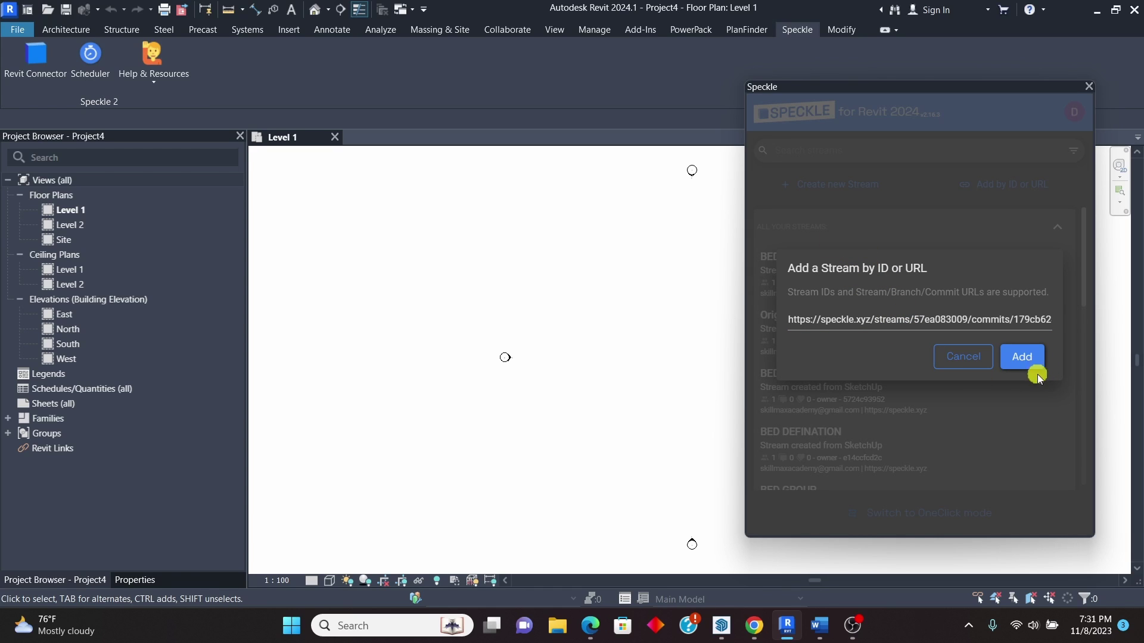
click(1023, 358)
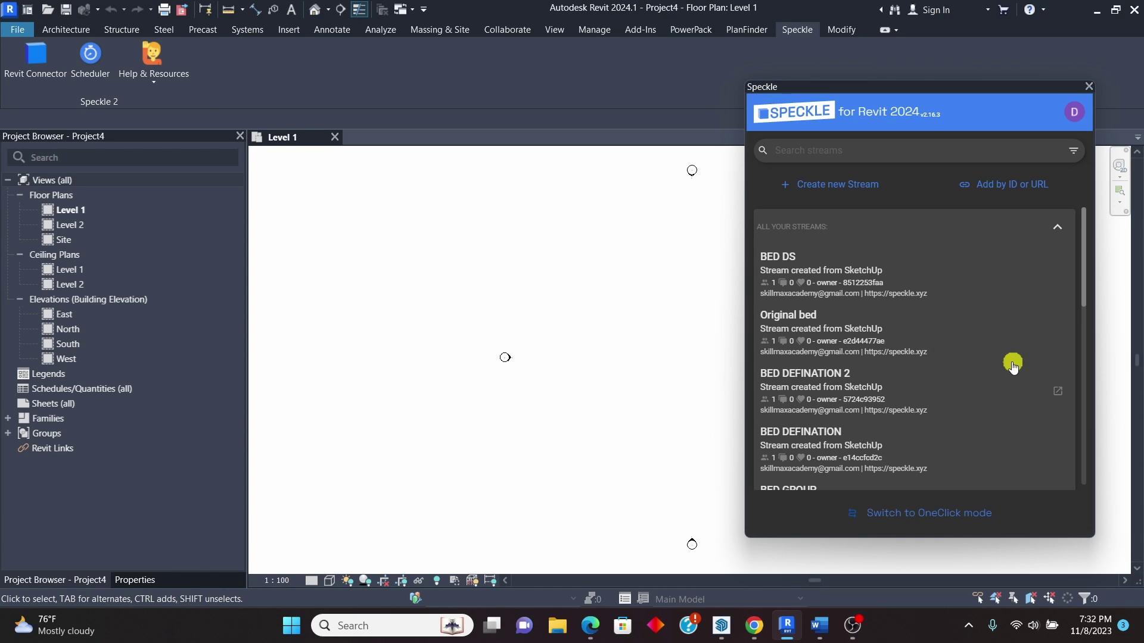
click(817, 279)
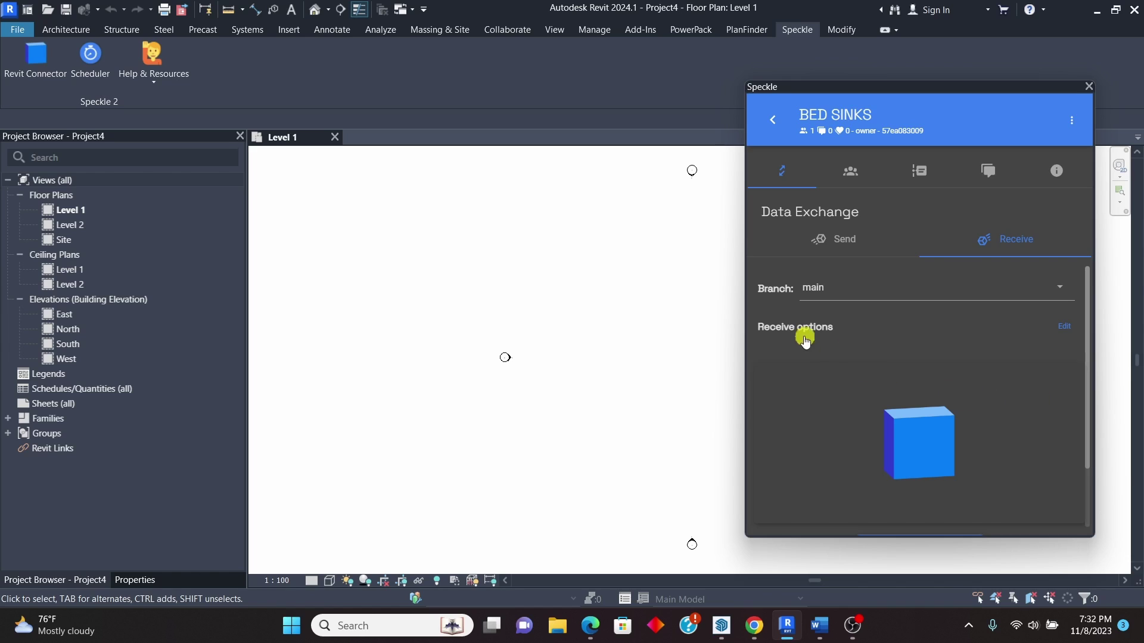
Set Fallback to DirectShape on receive to Never in the advanced receive settings and save them
click(1066, 327)
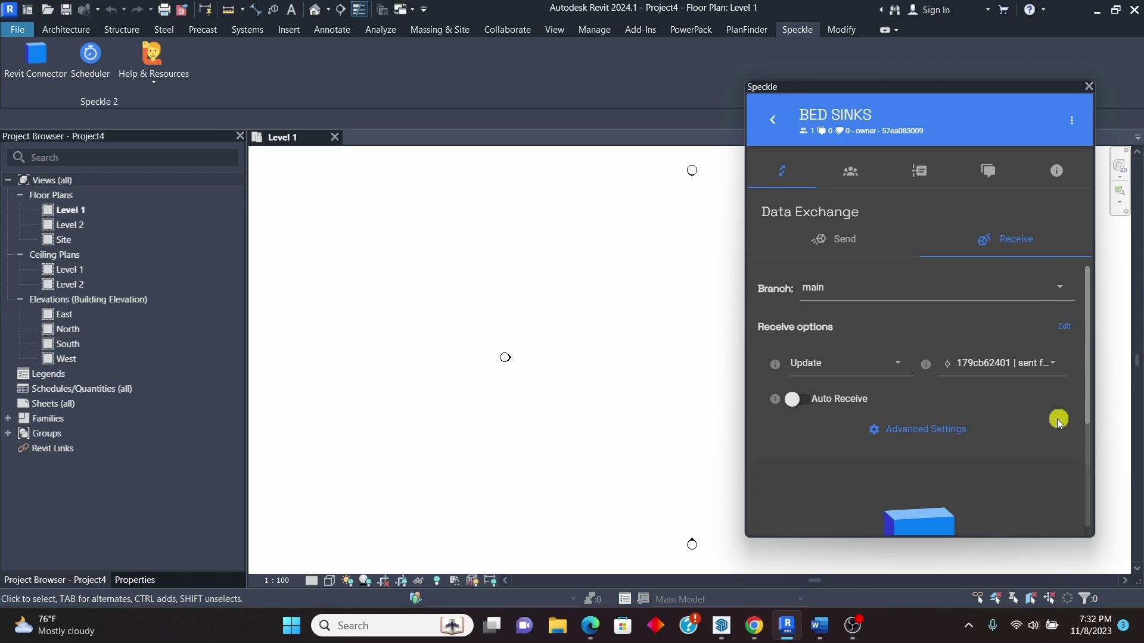
click(920, 429)
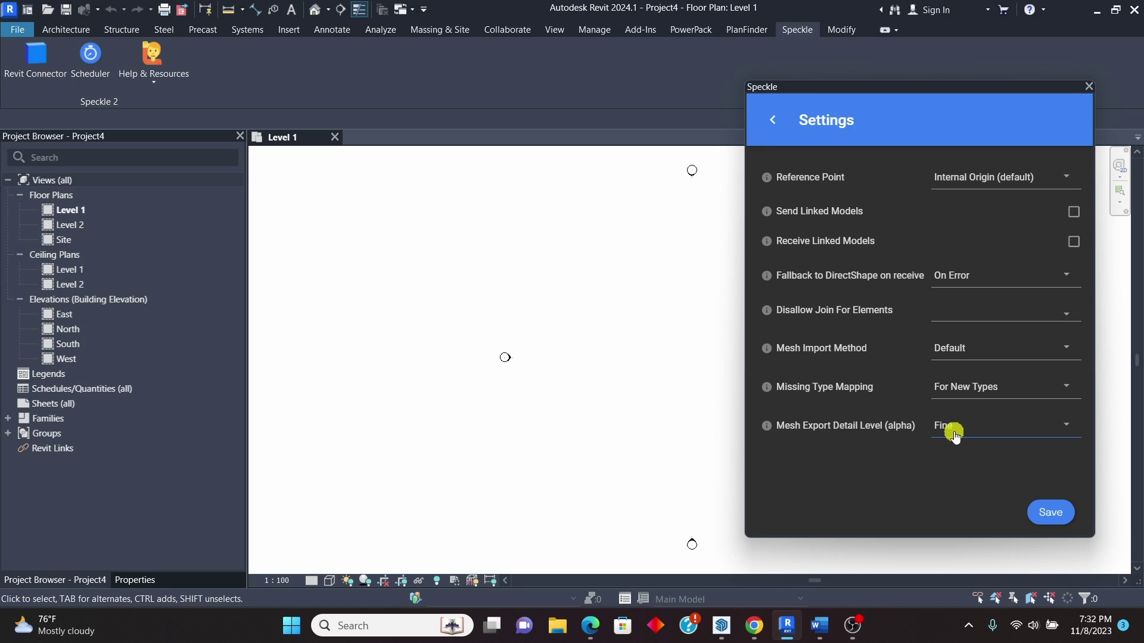
click(1065, 279)
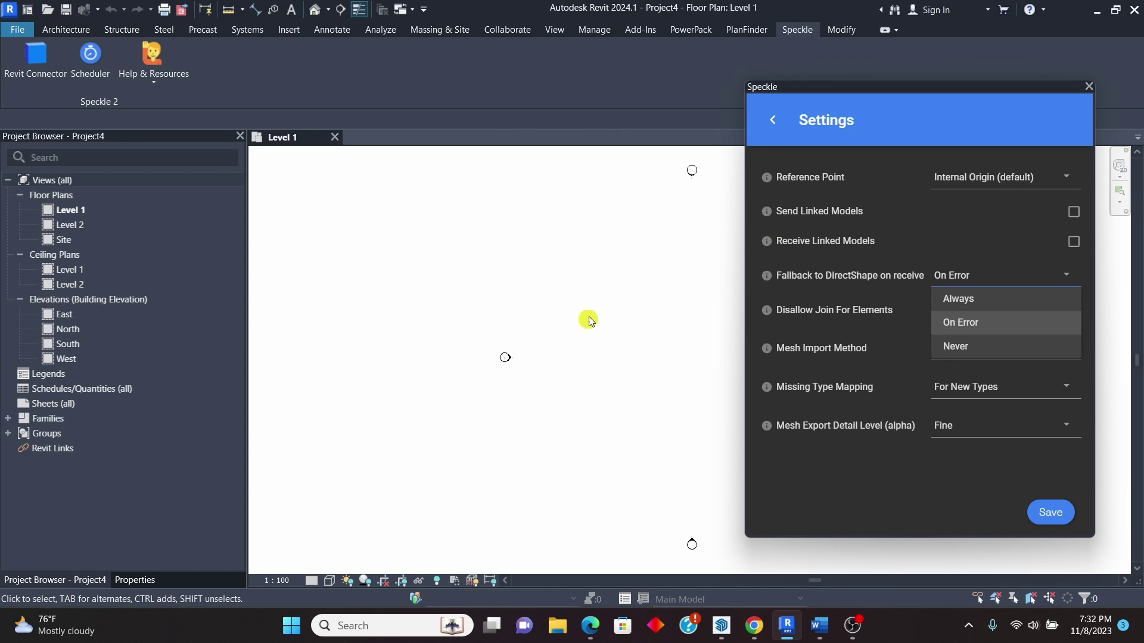
scroll(548, 358, down, 2)
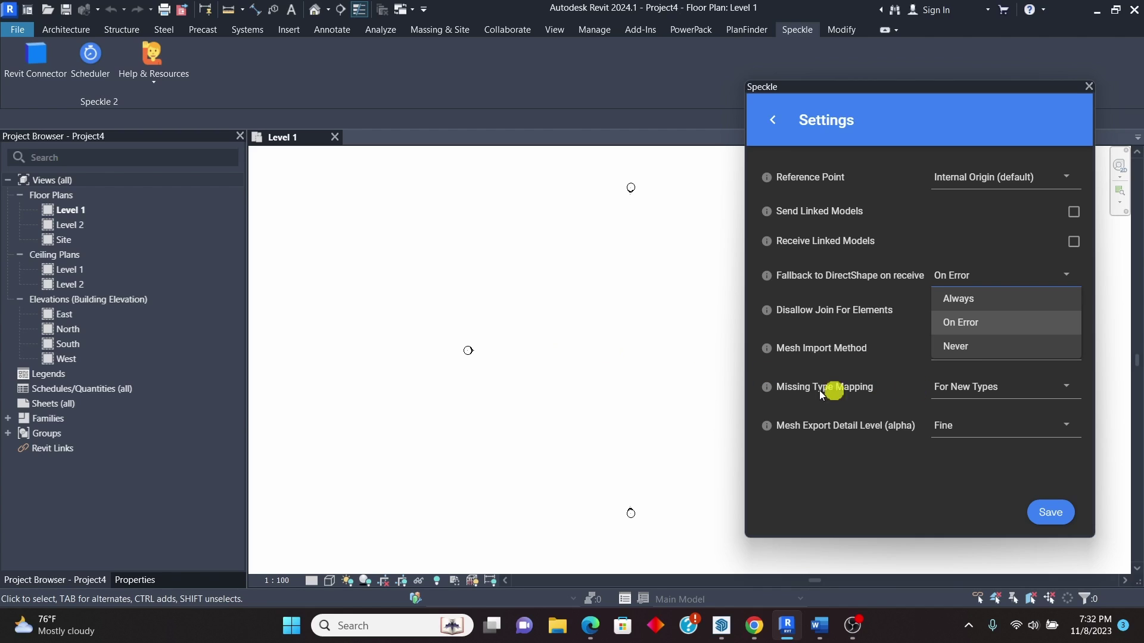
scroll(489, 331, down, 2)
scroll(596, 329, up, 2)
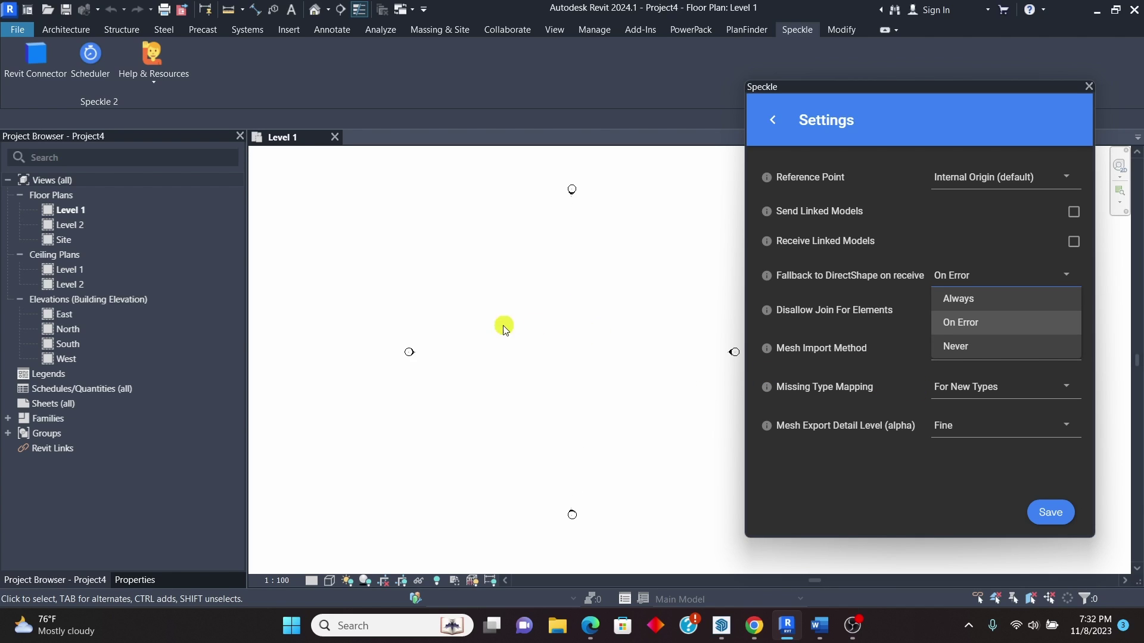
scroll(512, 328, down, 1)
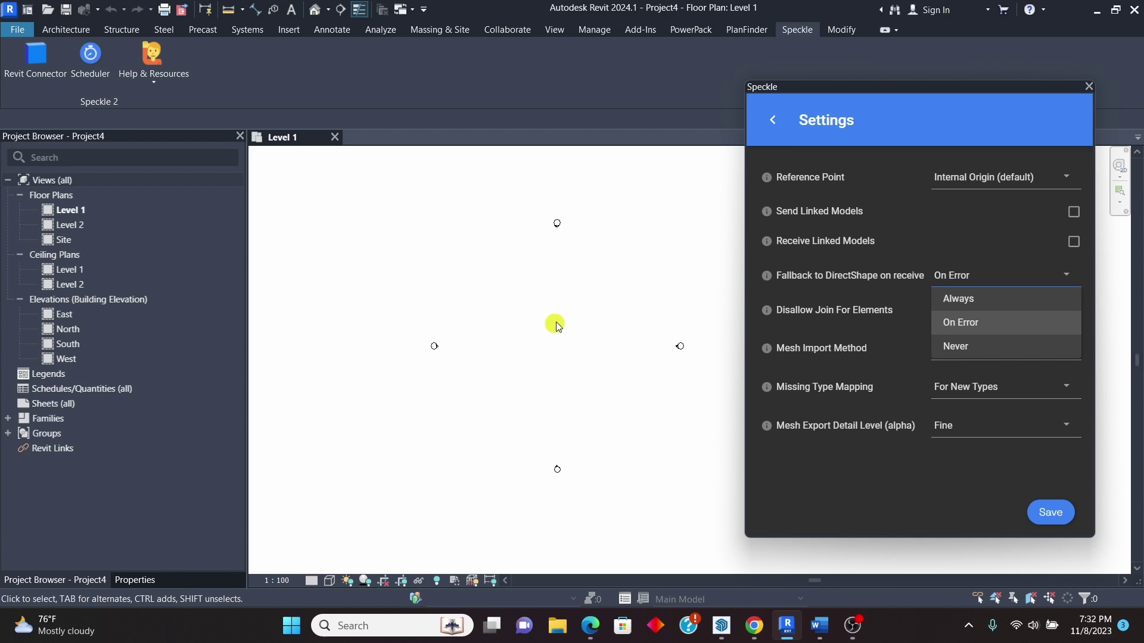
click(969, 346)
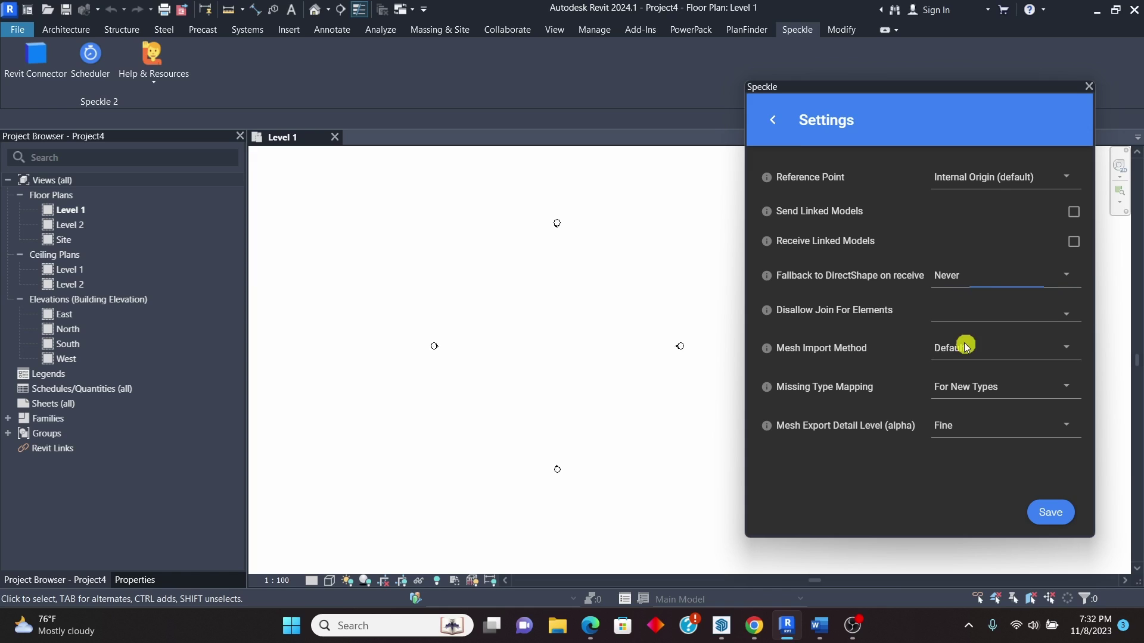
click(964, 277)
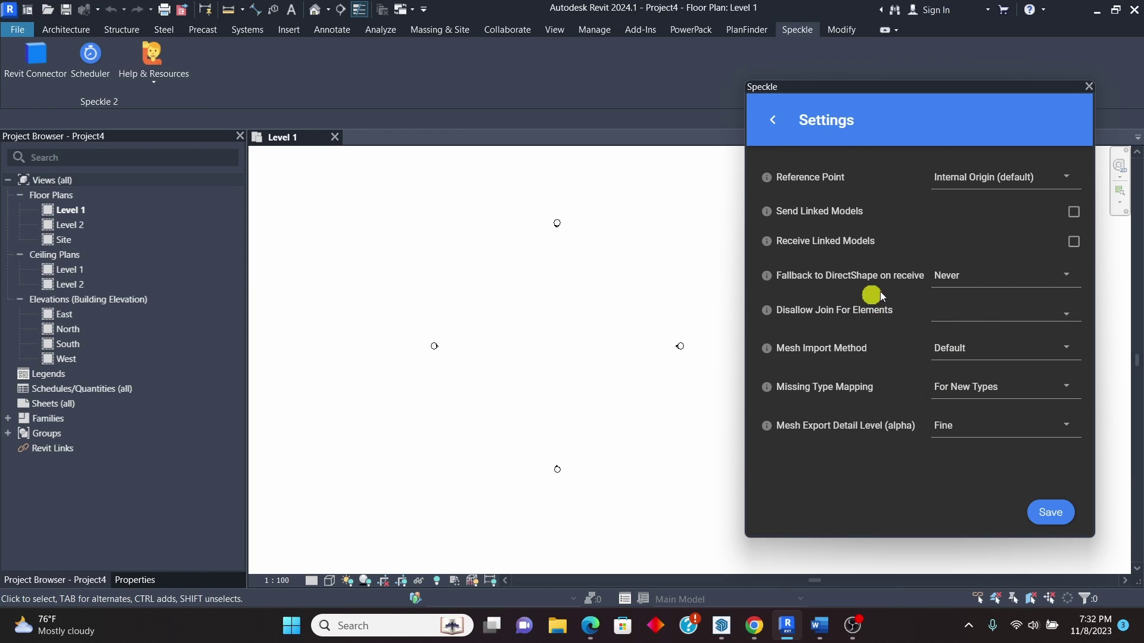
click(1054, 522)
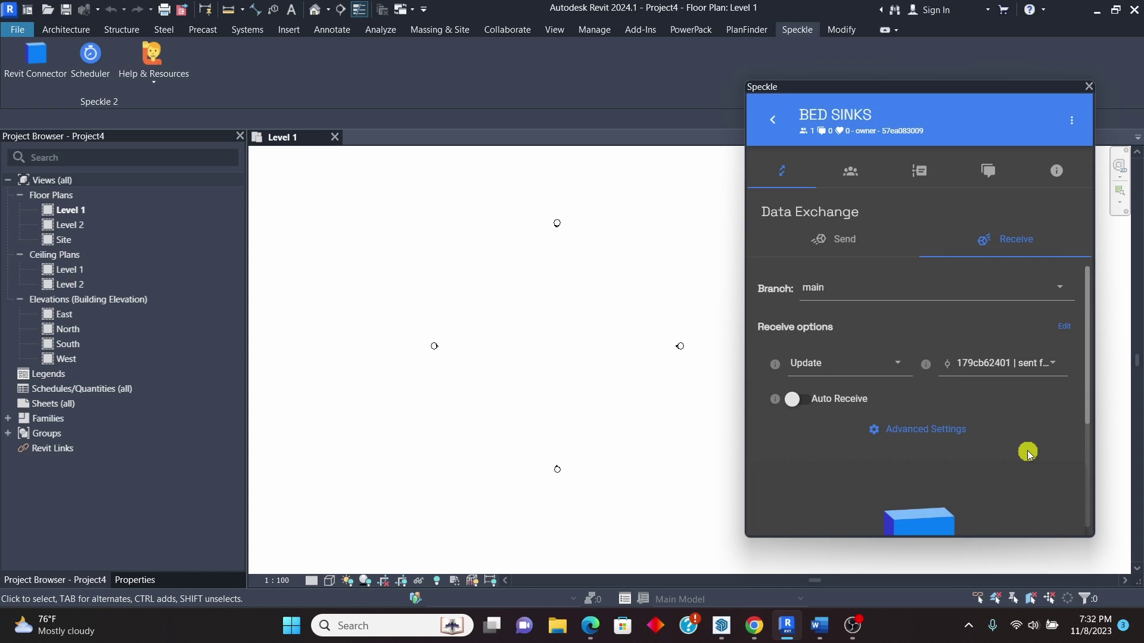
Receive the "sent from sketchup" commit from the main branch of BED SINKS into the Revit project
scroll(954, 319, down, 3)
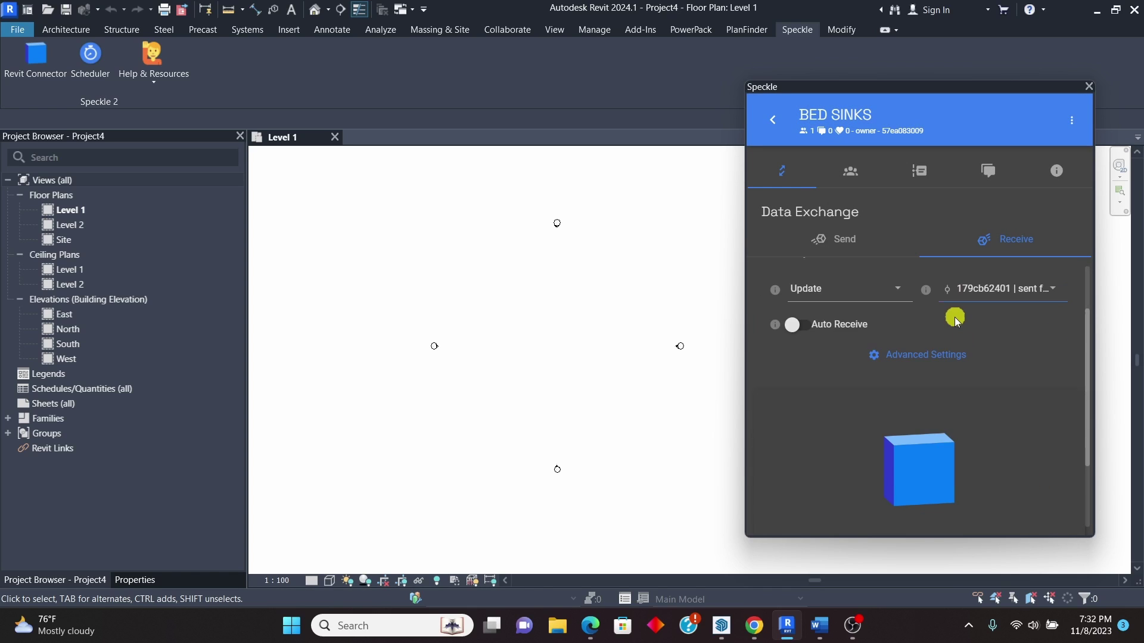
scroll(958, 438, up, 3)
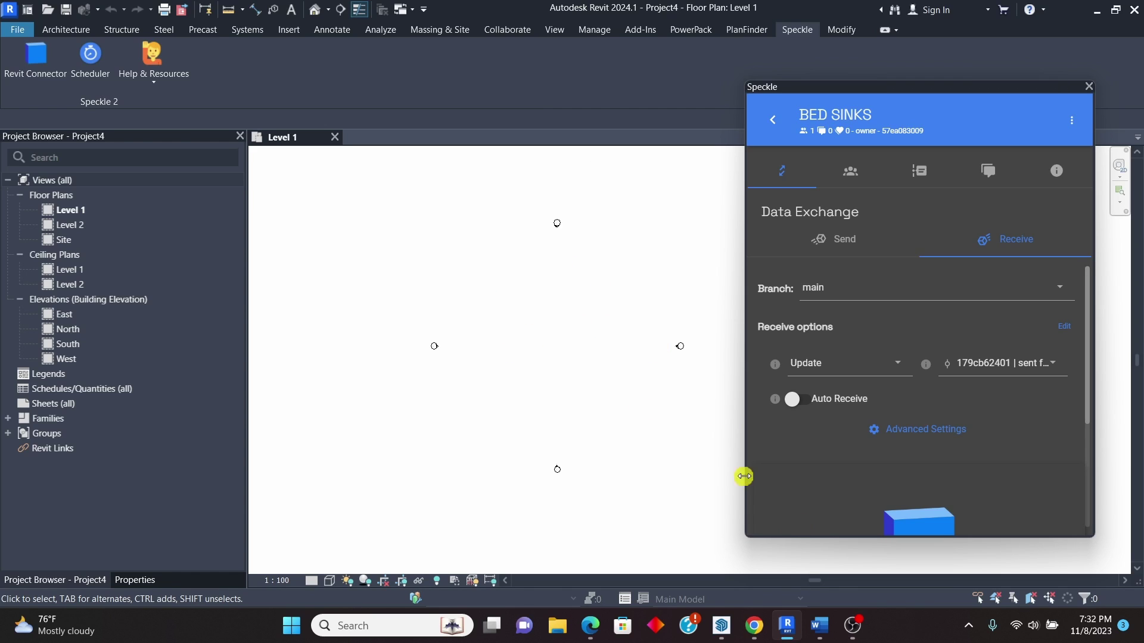
scroll(995, 327, down, 4)
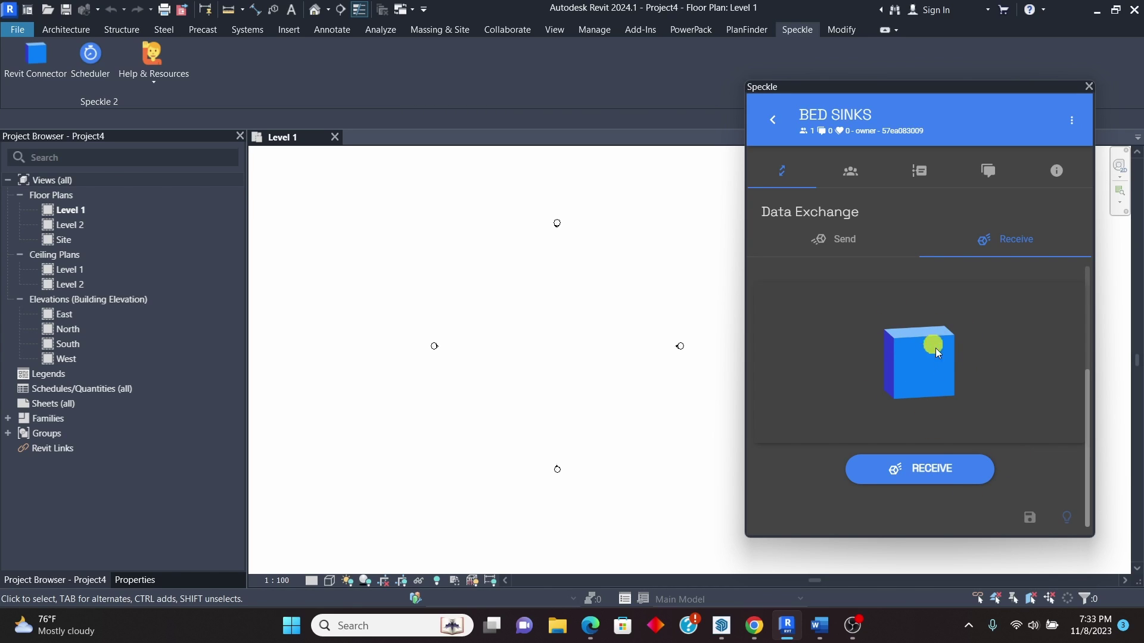
click(932, 474)
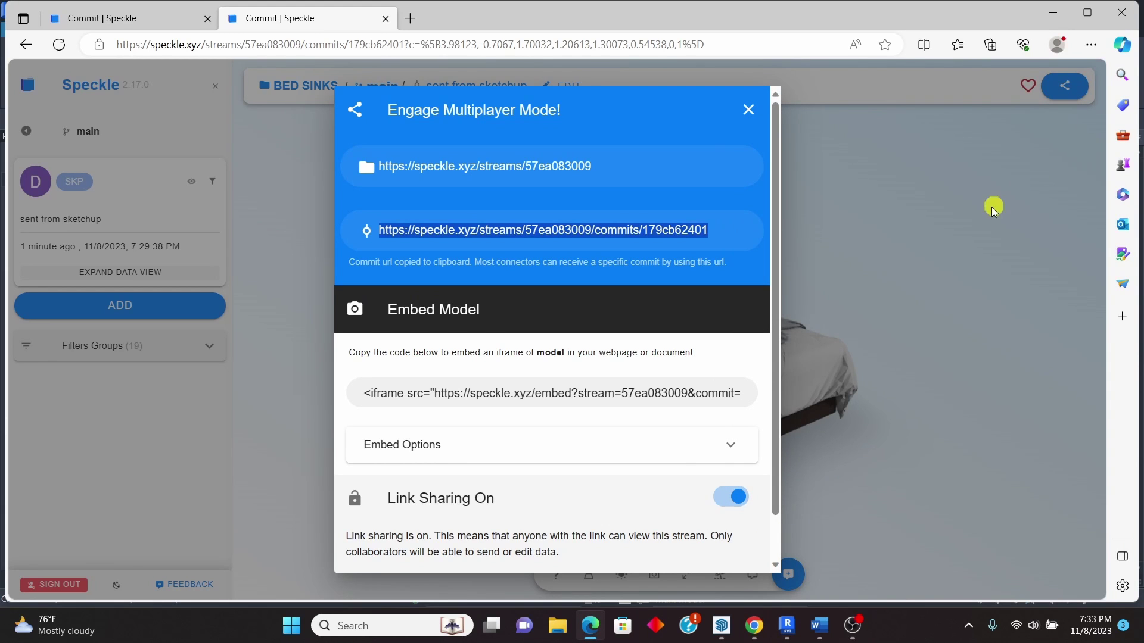
Switch back to Revit and examine the received bed up close in the Level 1 floor plan
mouse_move(786, 627)
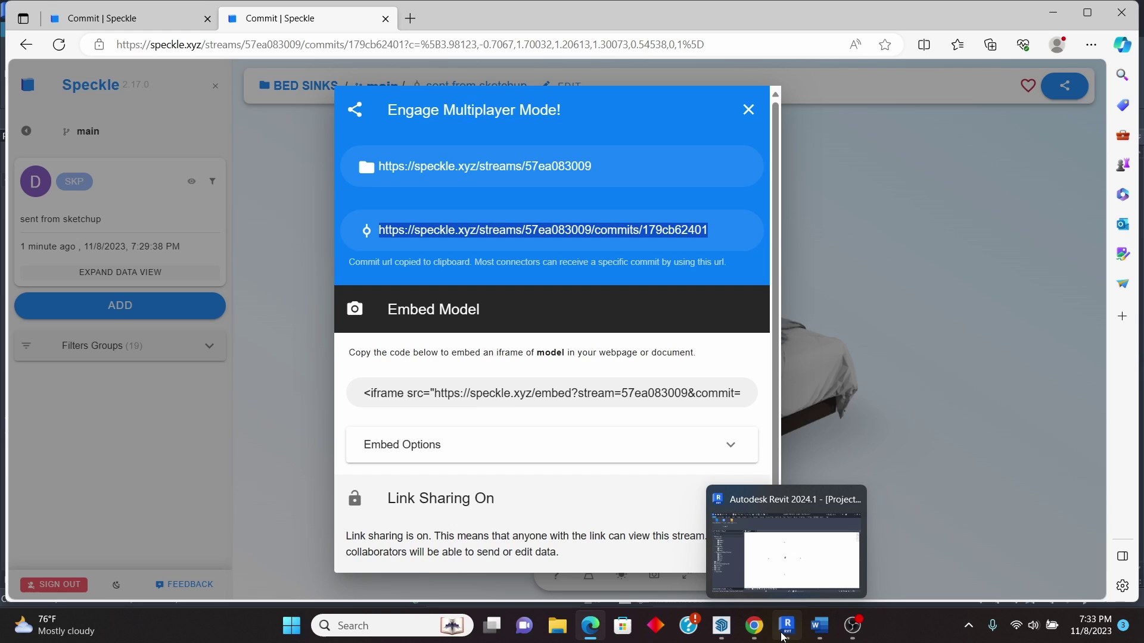
click(841, 557)
scroll(560, 388, up, 5)
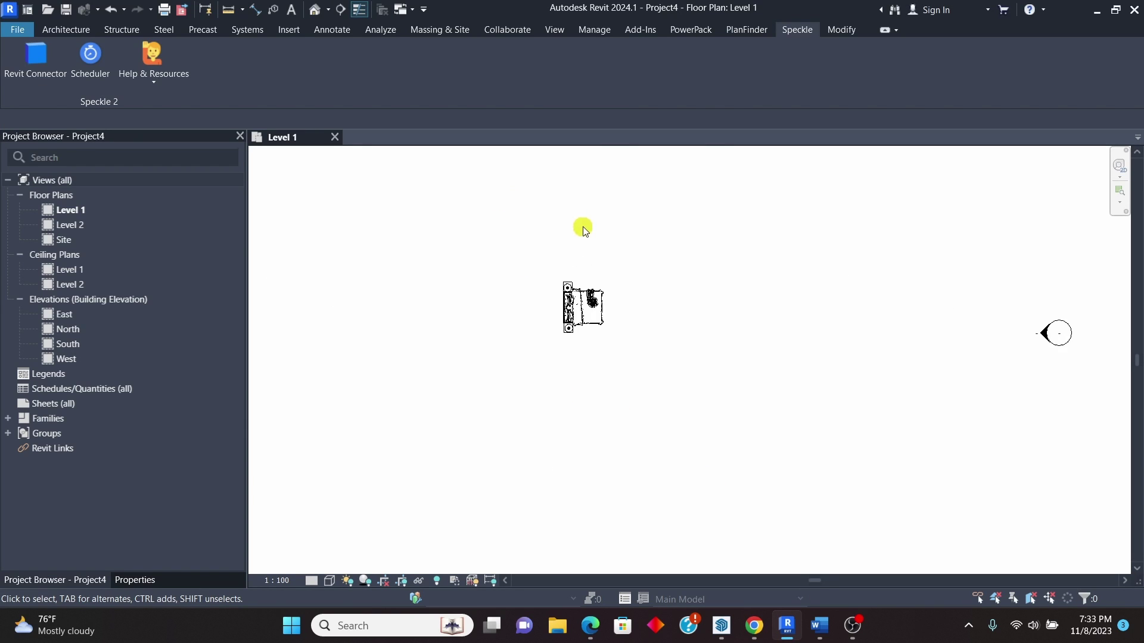
scroll(544, 280, up, 6)
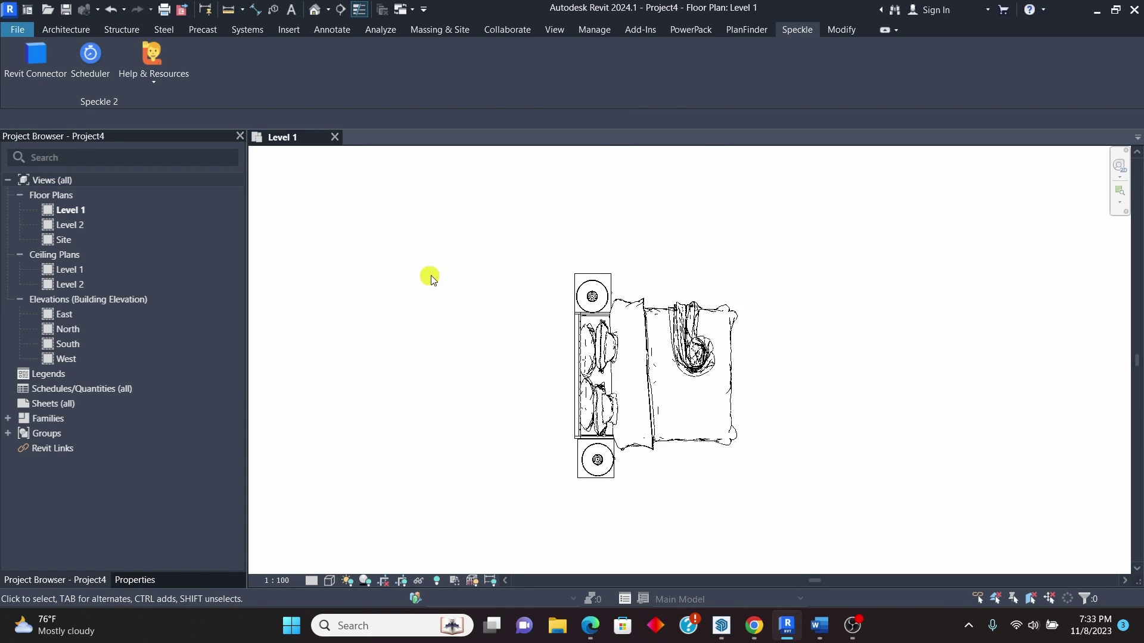
scroll(806, 426, up, 3)
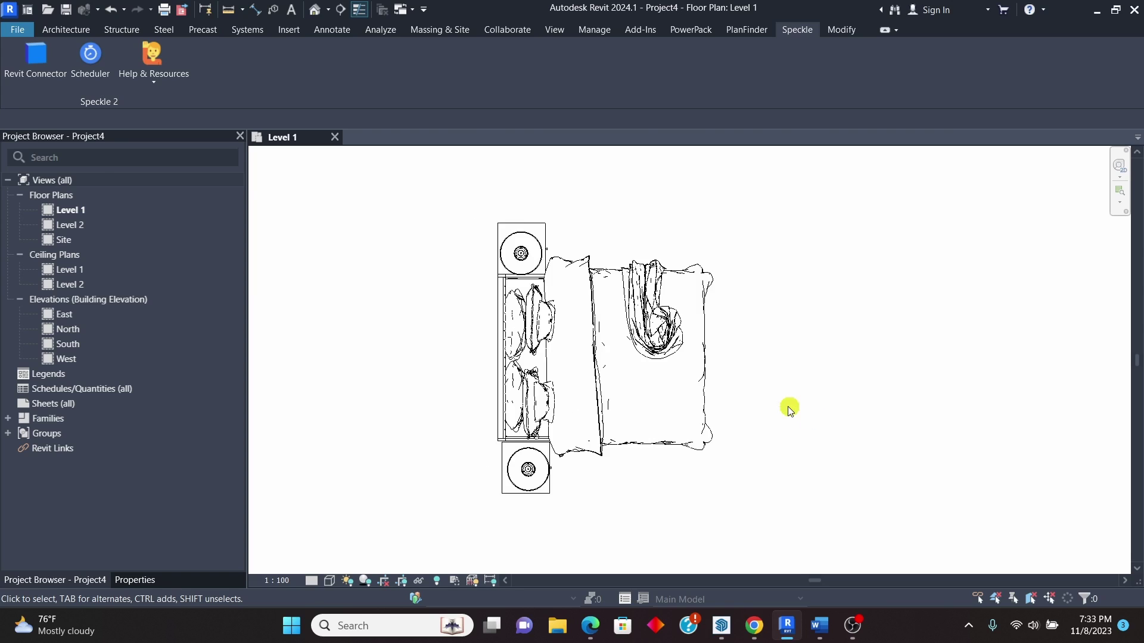
Open the default 3D view of the project and display the received bed in the Shaded visual style
scroll(789, 411, up, 1)
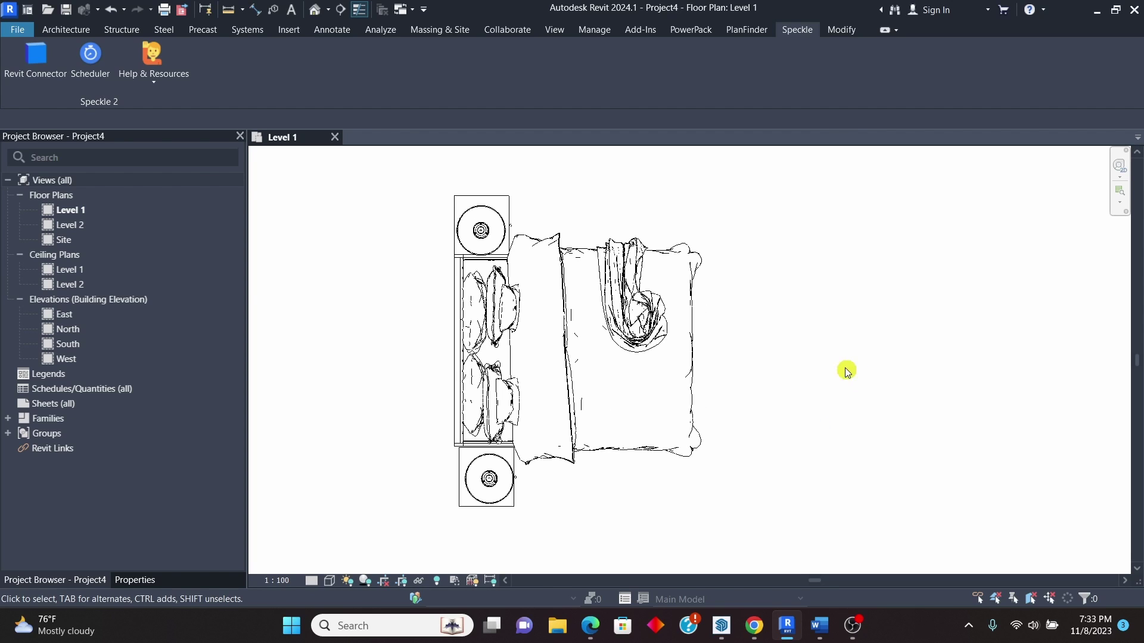
mouse_move(822, 339)
middle_down()
mouse_move(965, 383)
mouse_move(826, 340)
middle_up()
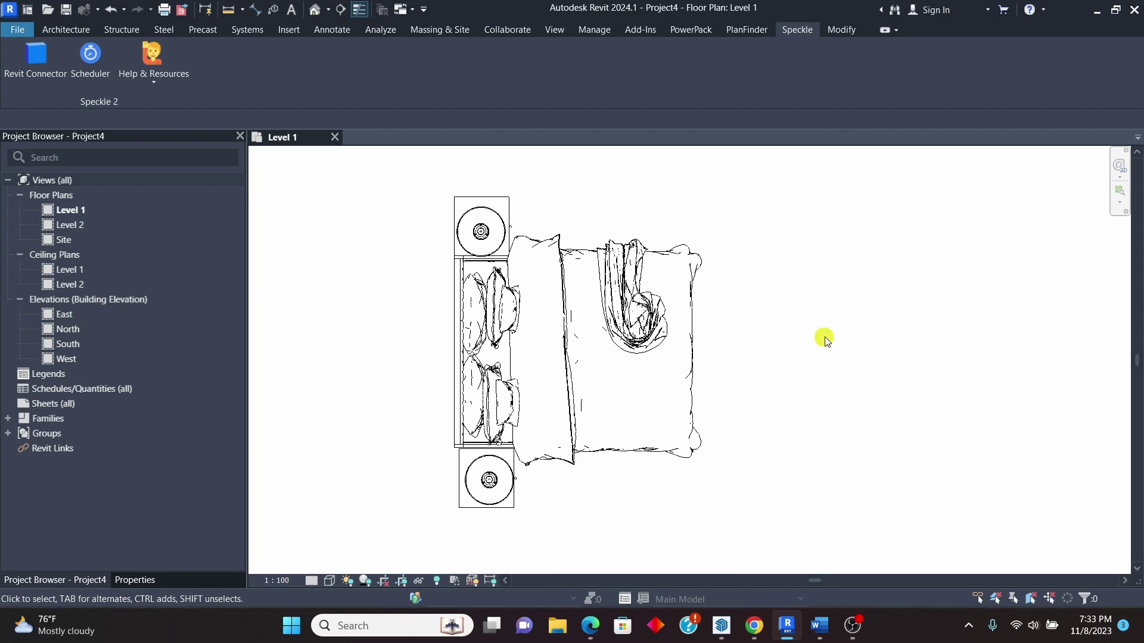
click(318, 11)
scroll(745, 411, up, 5)
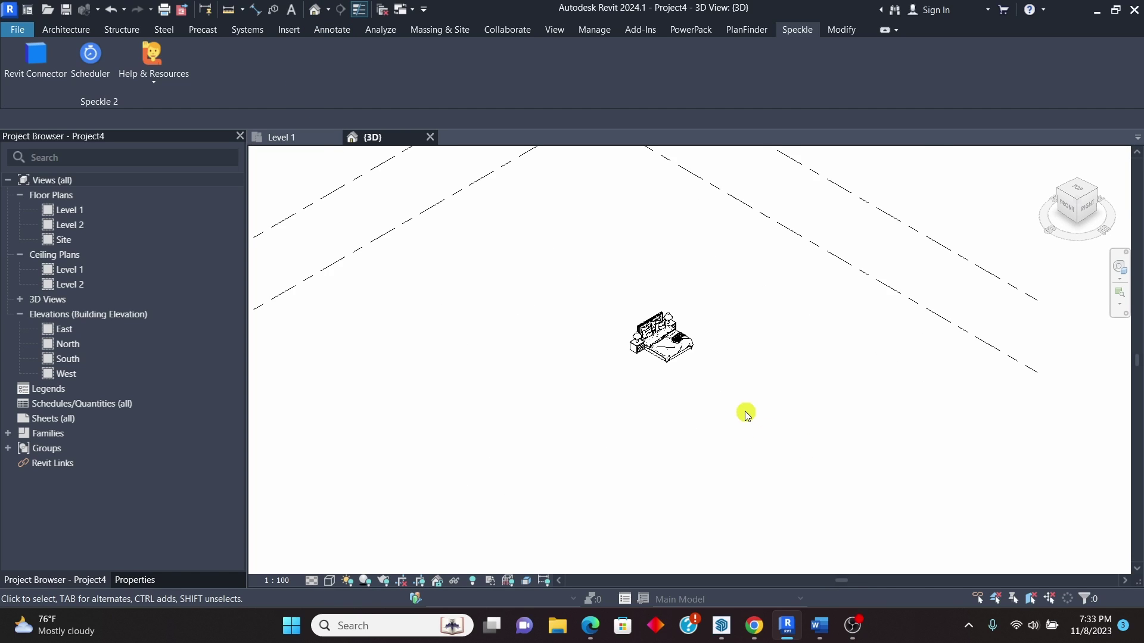
click(330, 581)
click(352, 523)
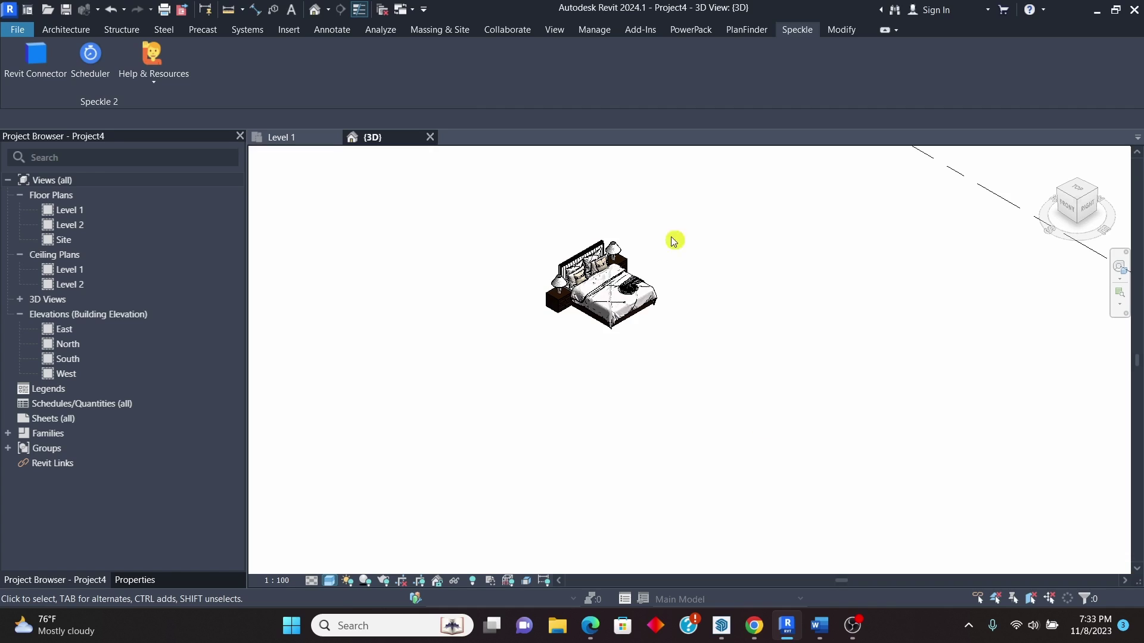
scroll(608, 216, up, 5)
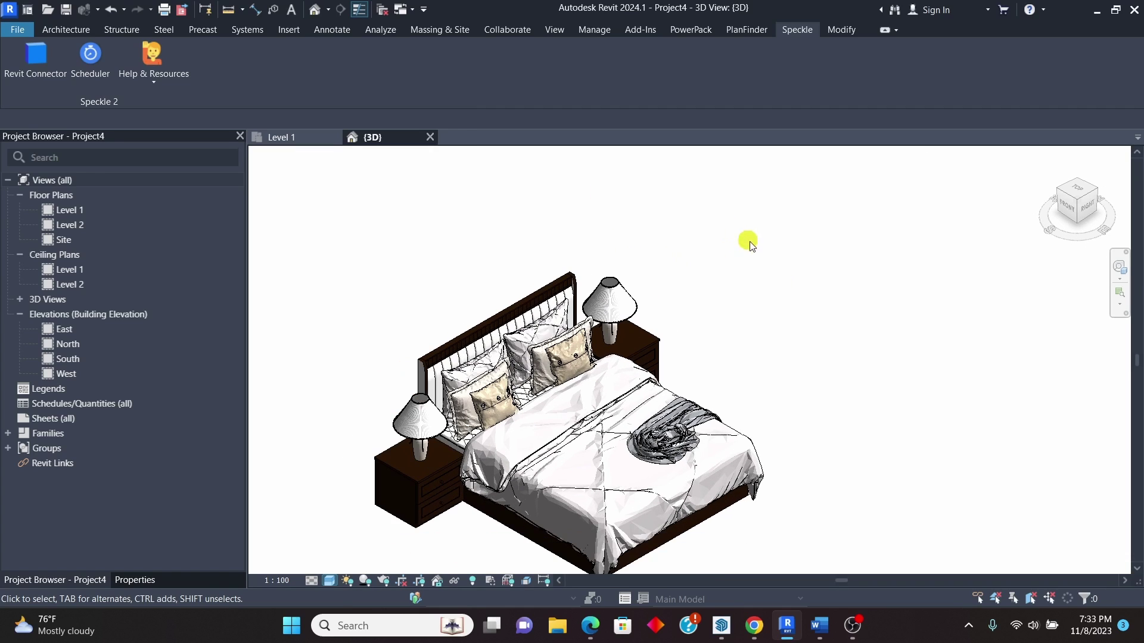
Examine the shaded bed from several angles in the 3D view, centring and orbiting with the SteeringWheel before closing it
shift+middle_drag(825, 395, 853, 431)
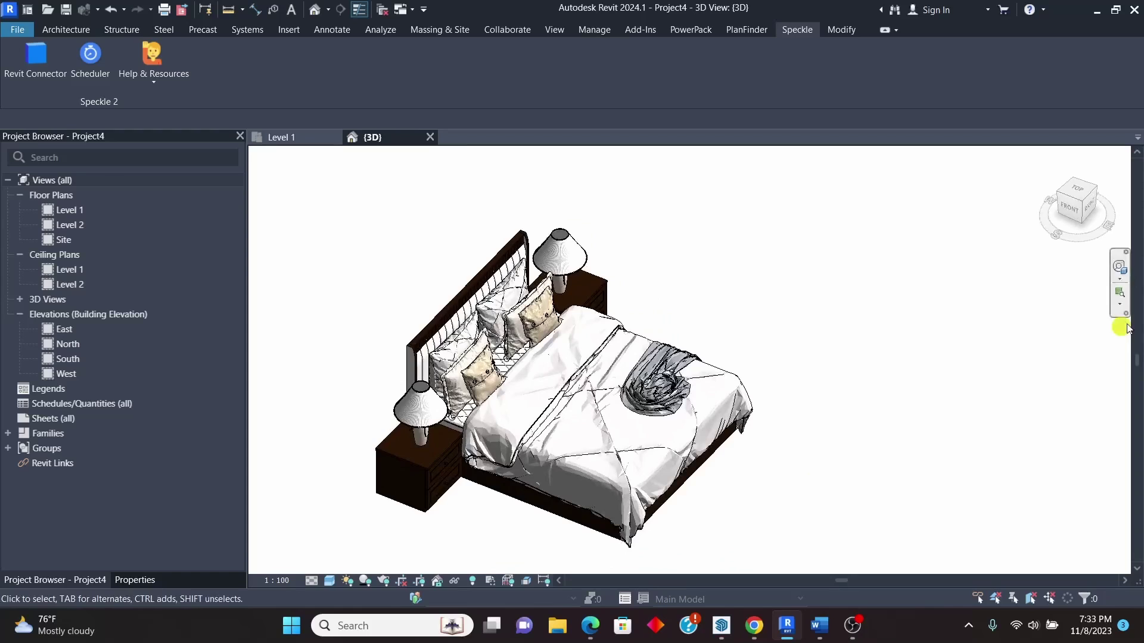
click(1119, 266)
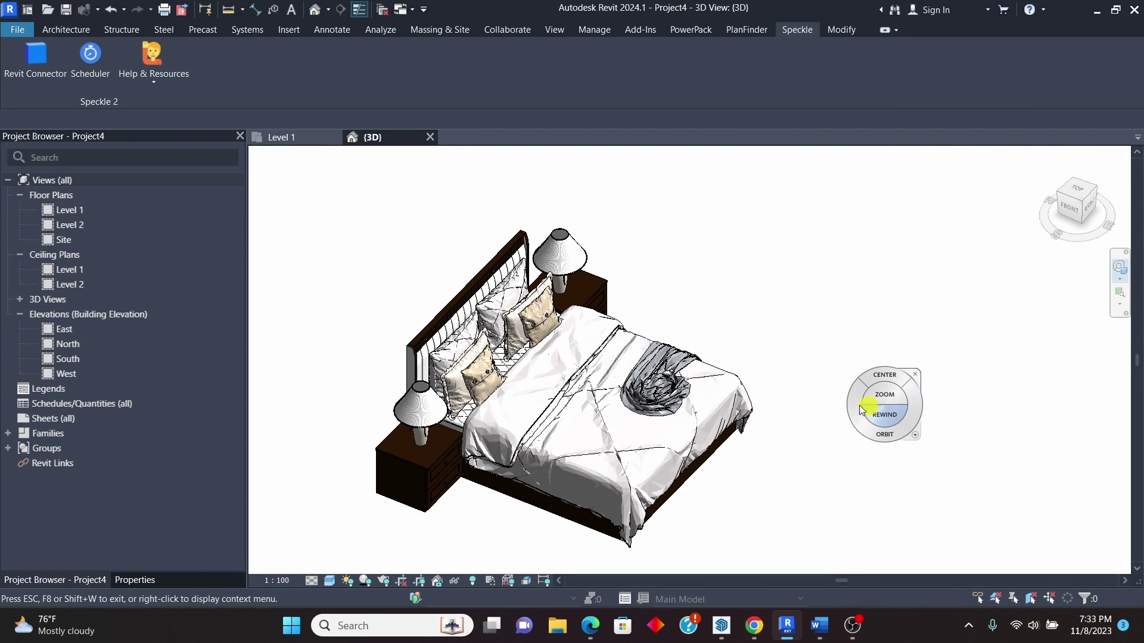
click(643, 370)
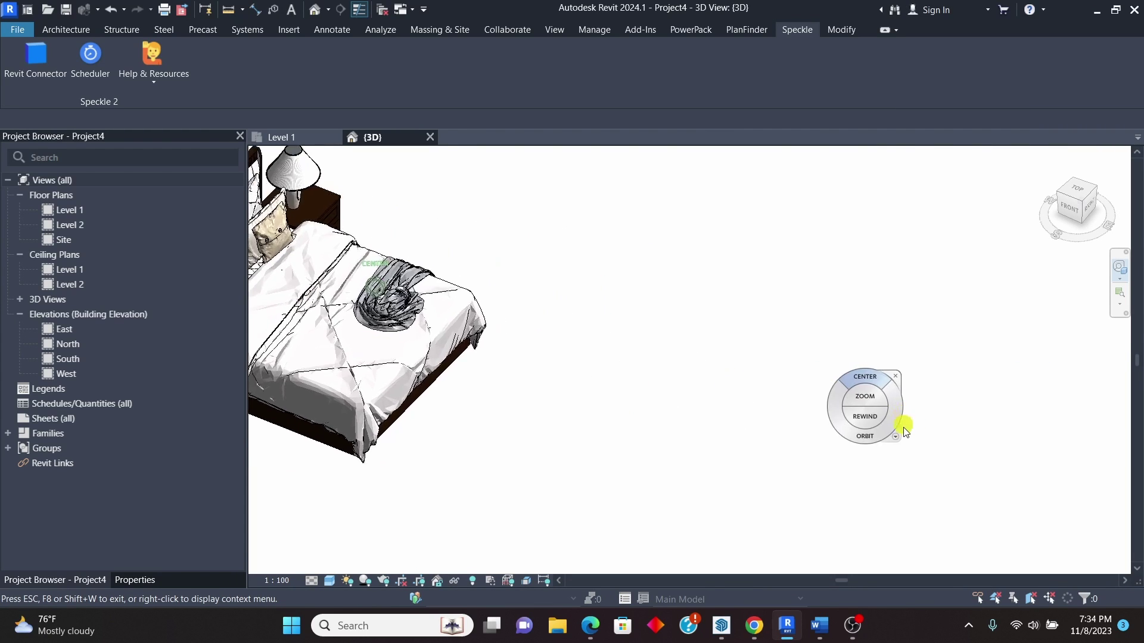
drag(894, 470, 867, 411)
click(899, 336)
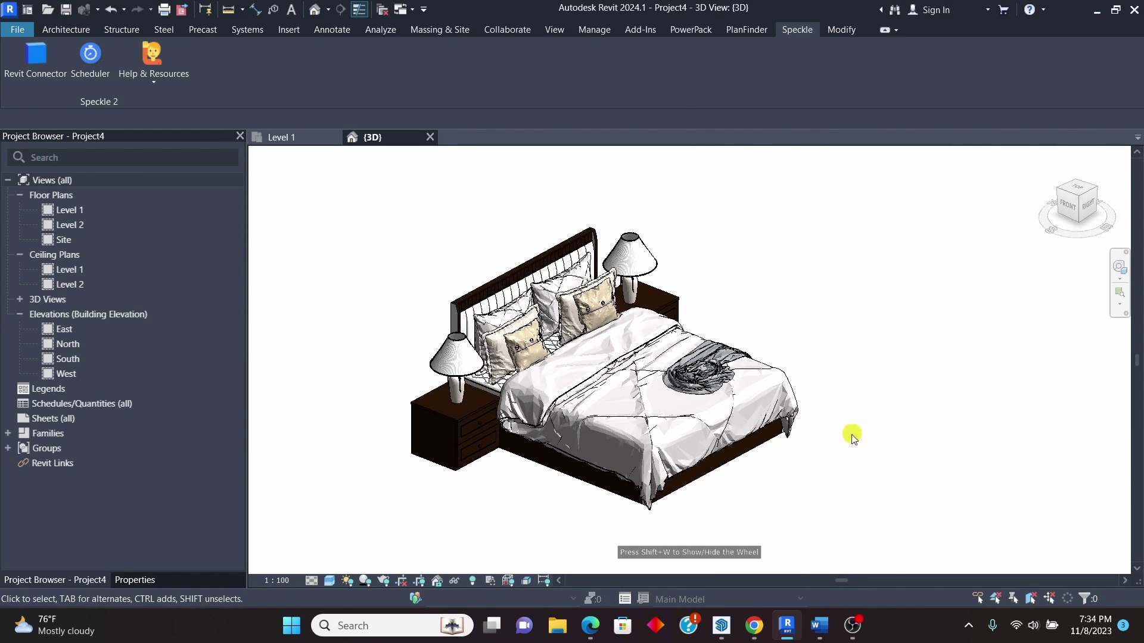
scroll(850, 434, up, 1)
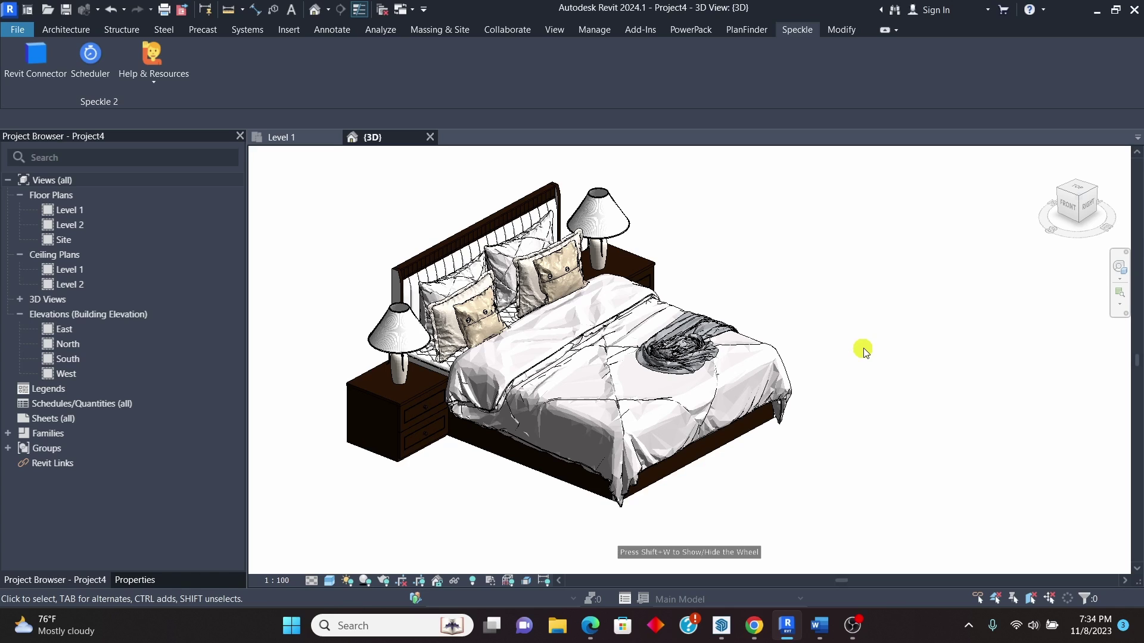